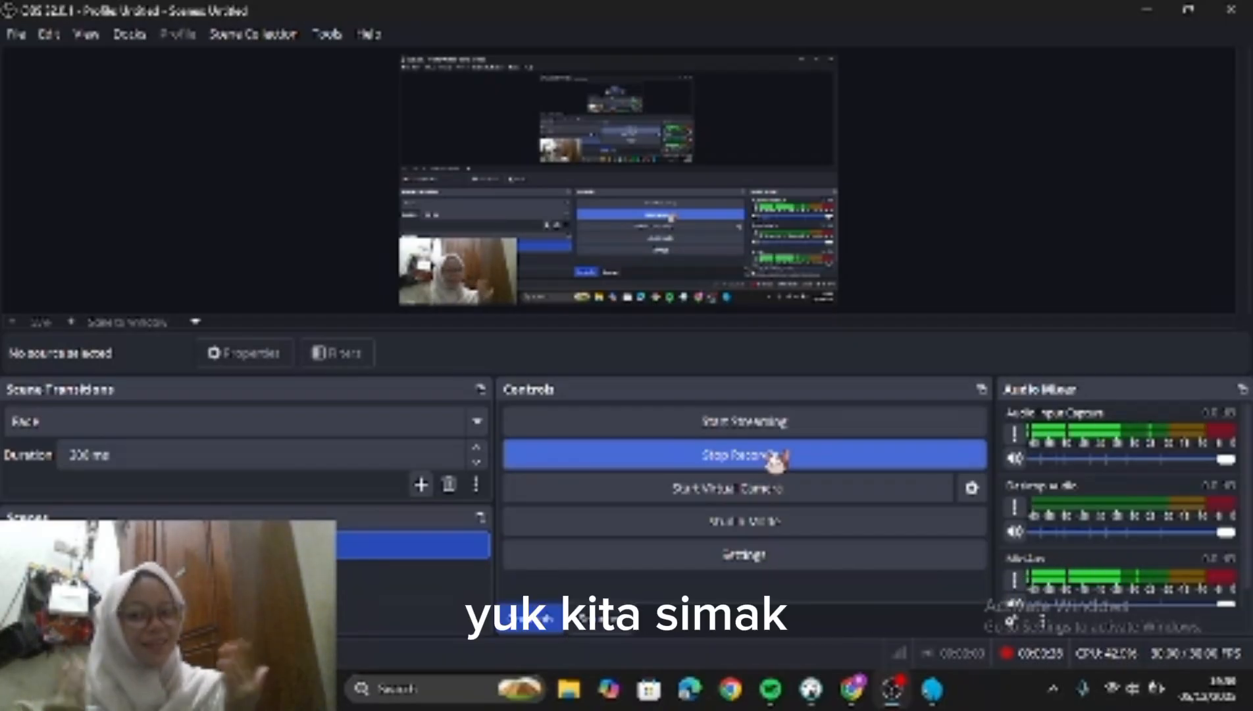
Launch Laragon, start all its services and open the database manager in phpMyAdmin.
left_click(445, 688)
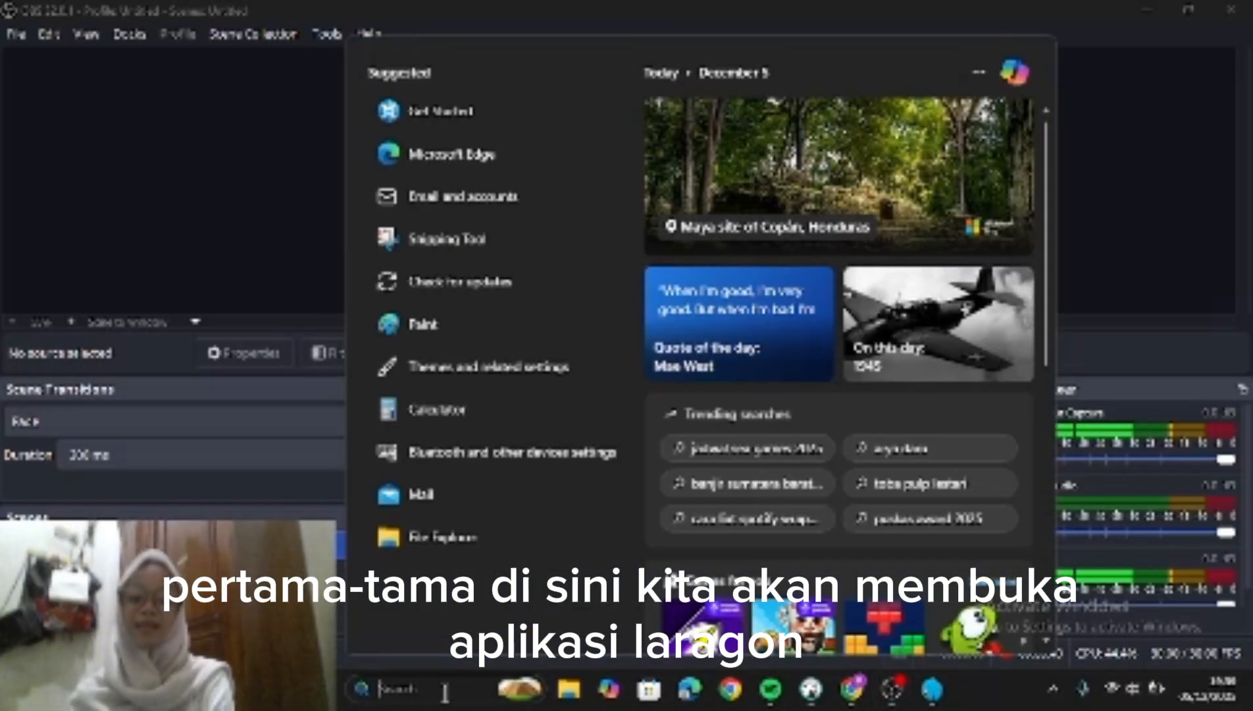
type("lara")
key("Return")
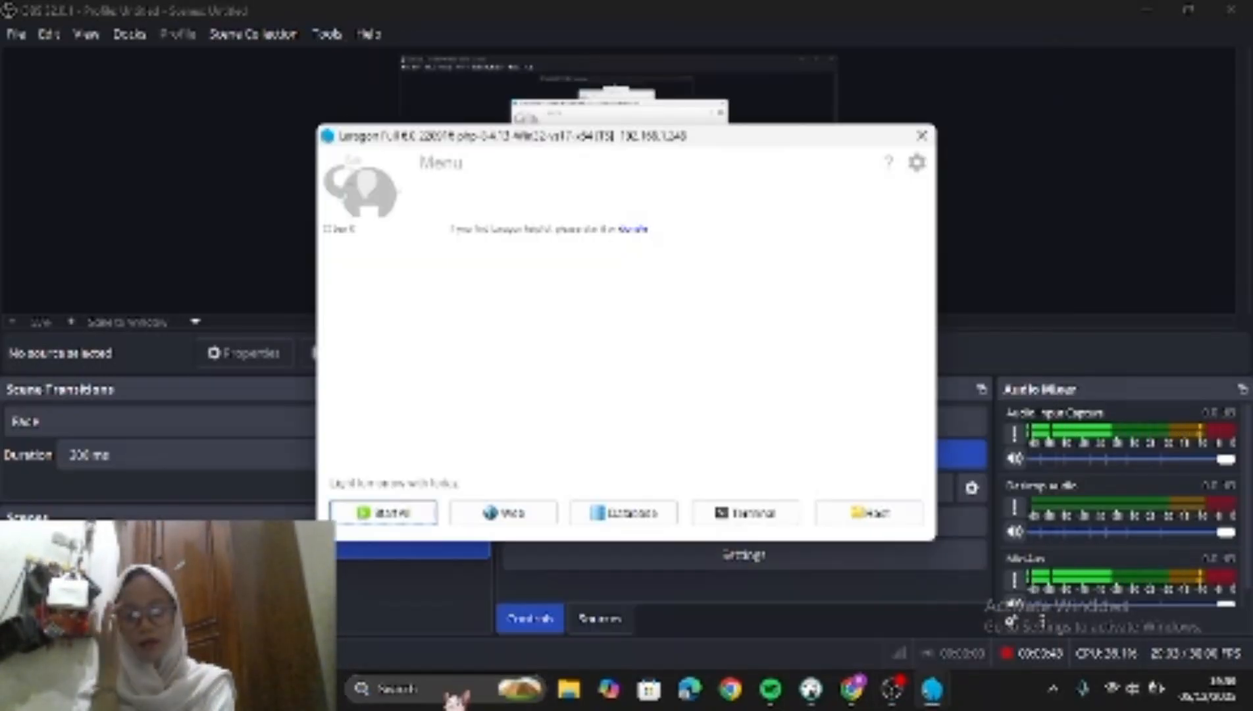
left_click(403, 514)
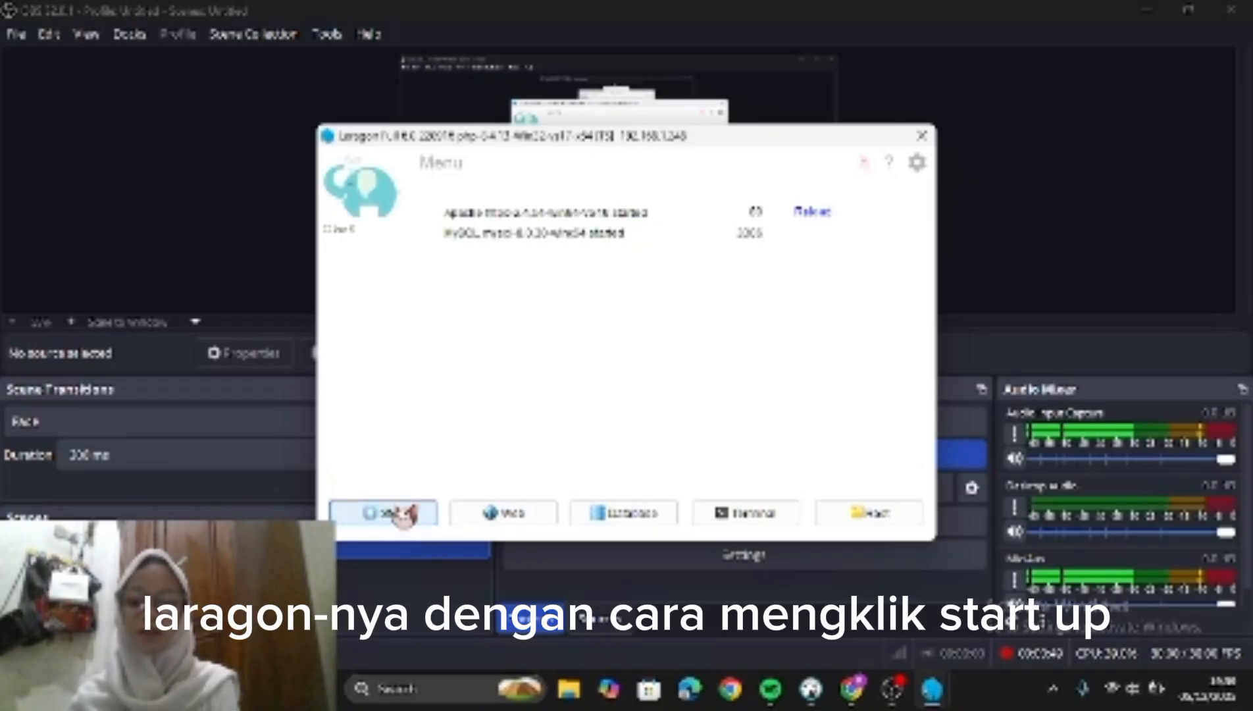
left_click(642, 514)
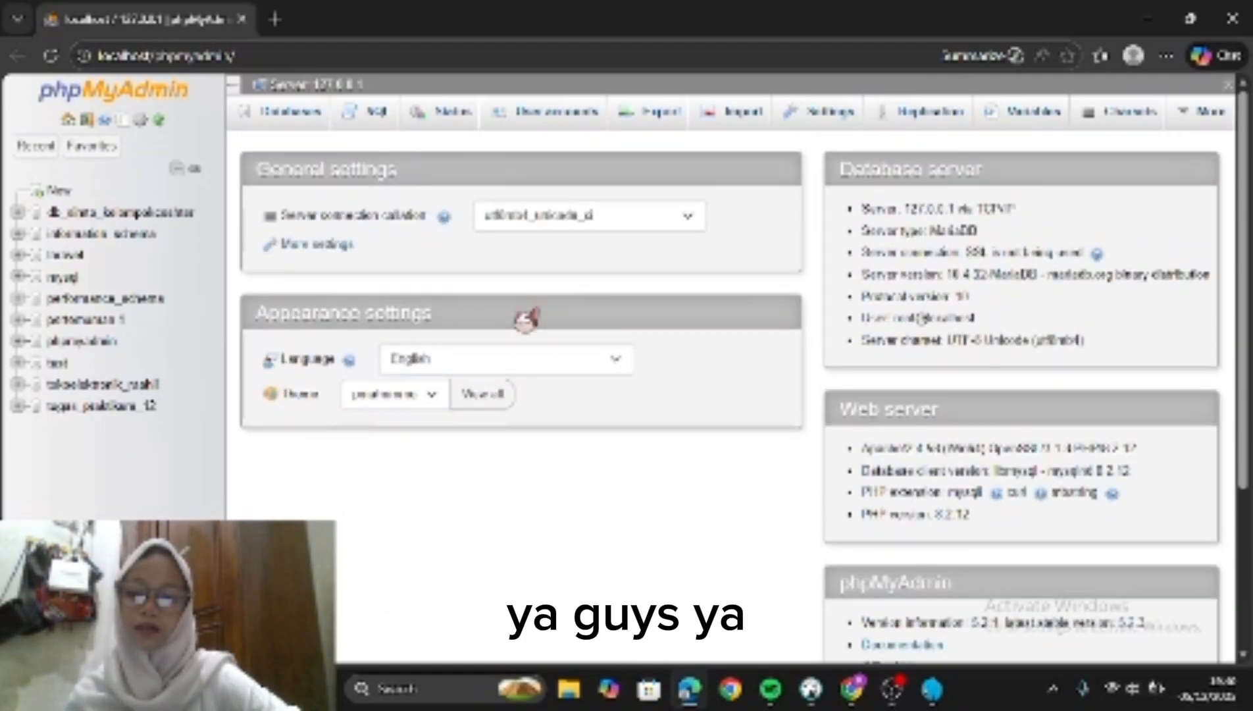
Create a new database named db_kasir with the utf8mb4_general_ci collation.
left_click(50, 199)
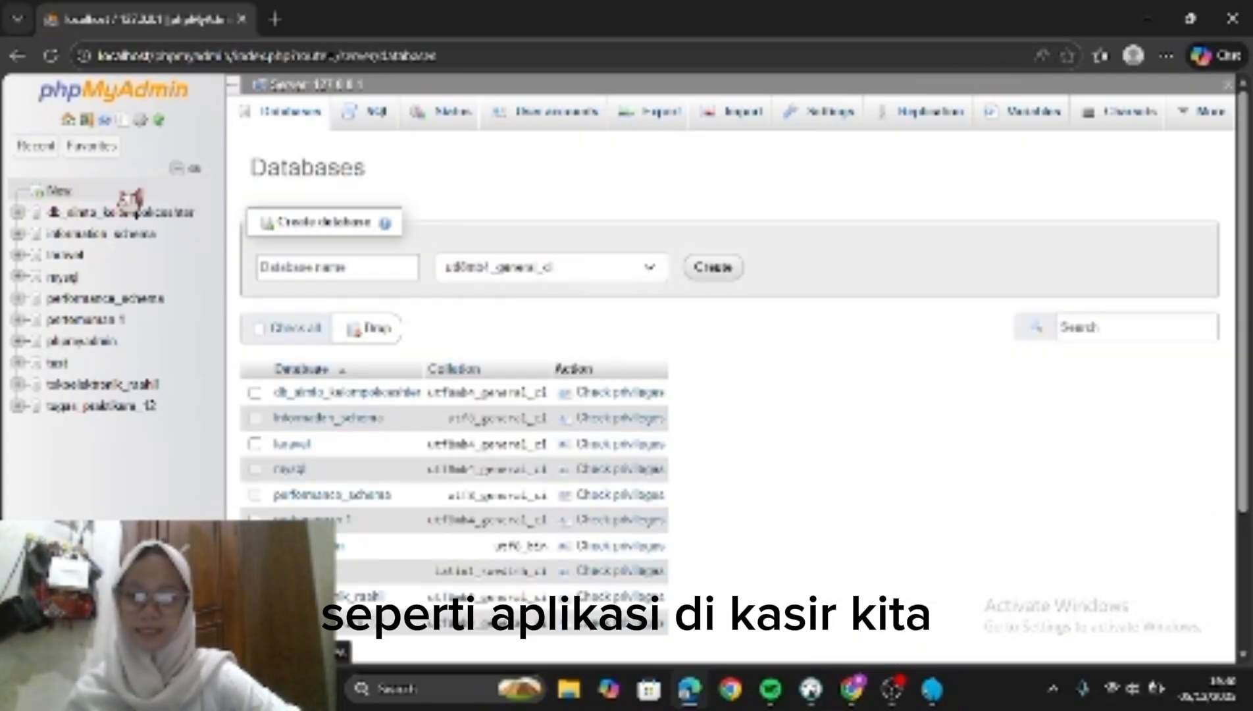
left_click(49, 199)
left_click(339, 268)
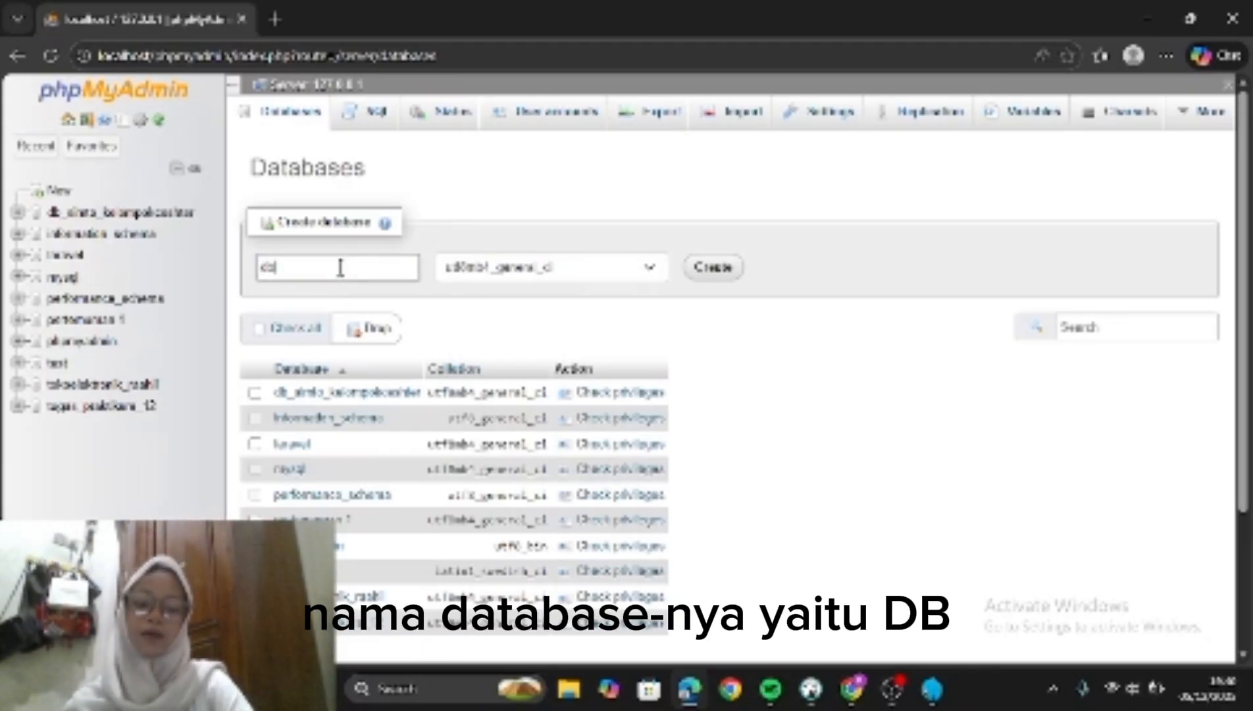
type("db_kasir")
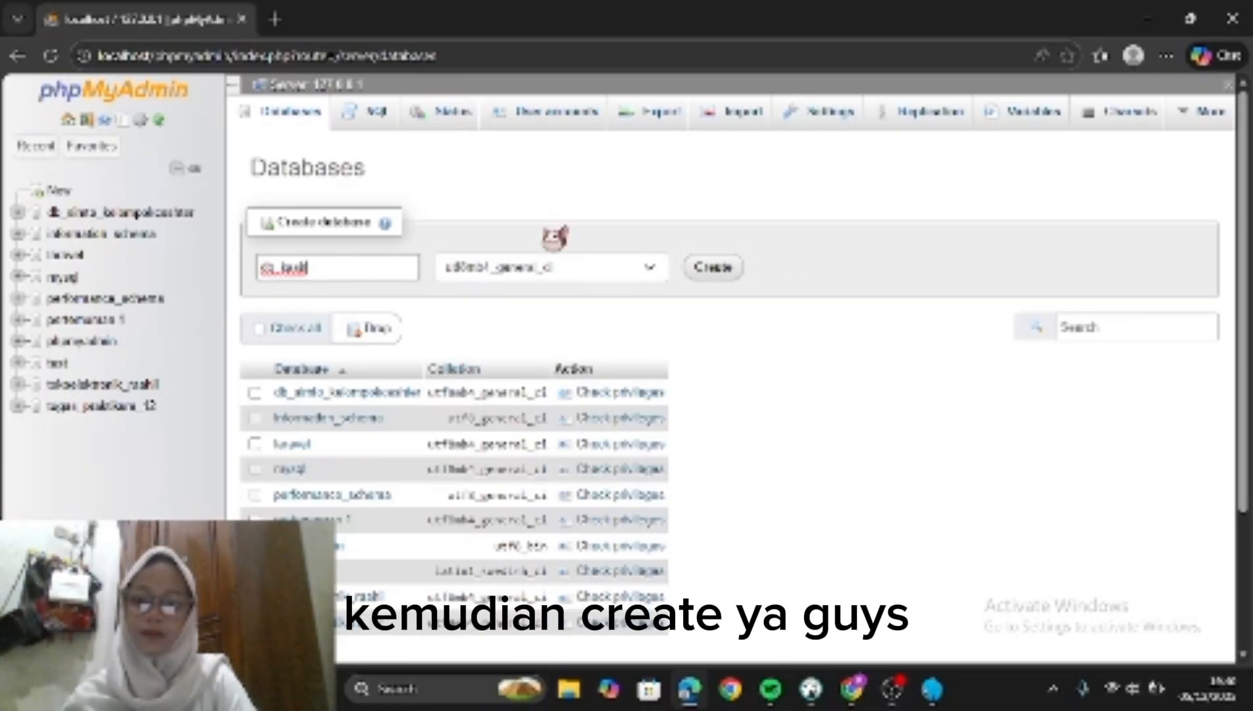
left_click(730, 268)
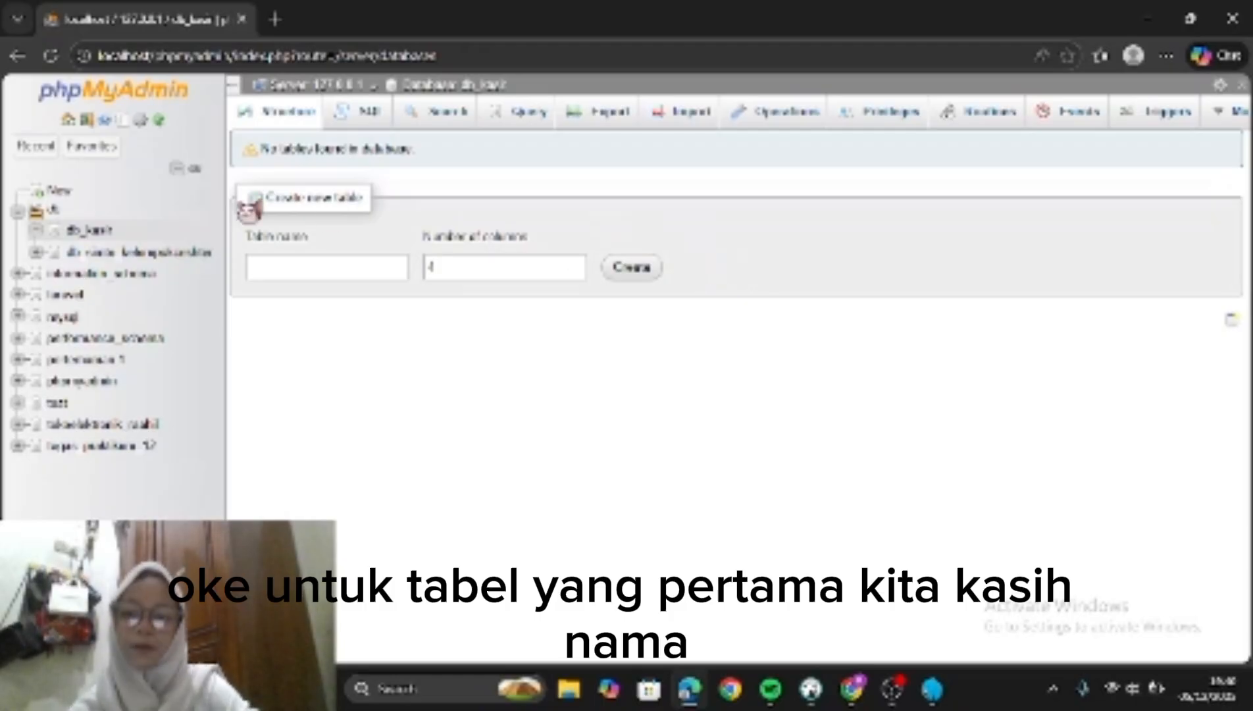
Start a new table named barang with 4 columns in the db_kasir database.
left_click(287, 266)
type("barang")
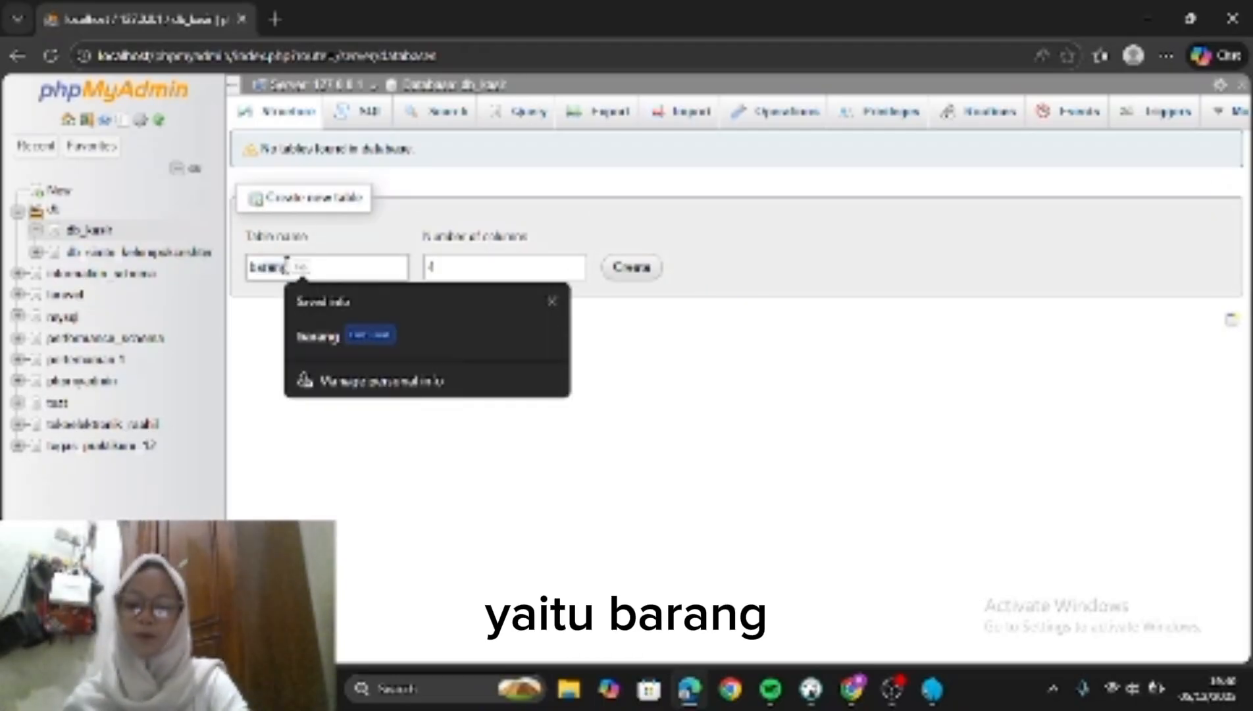
type("ang")
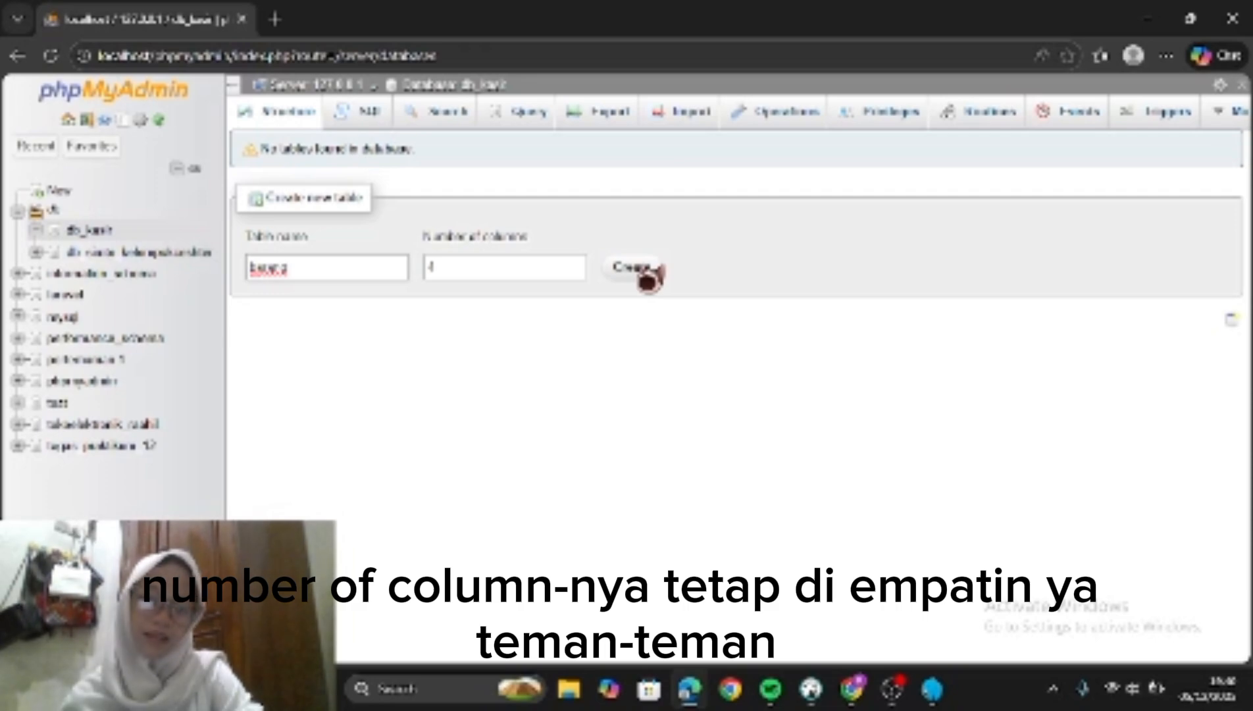
left_click(641, 270)
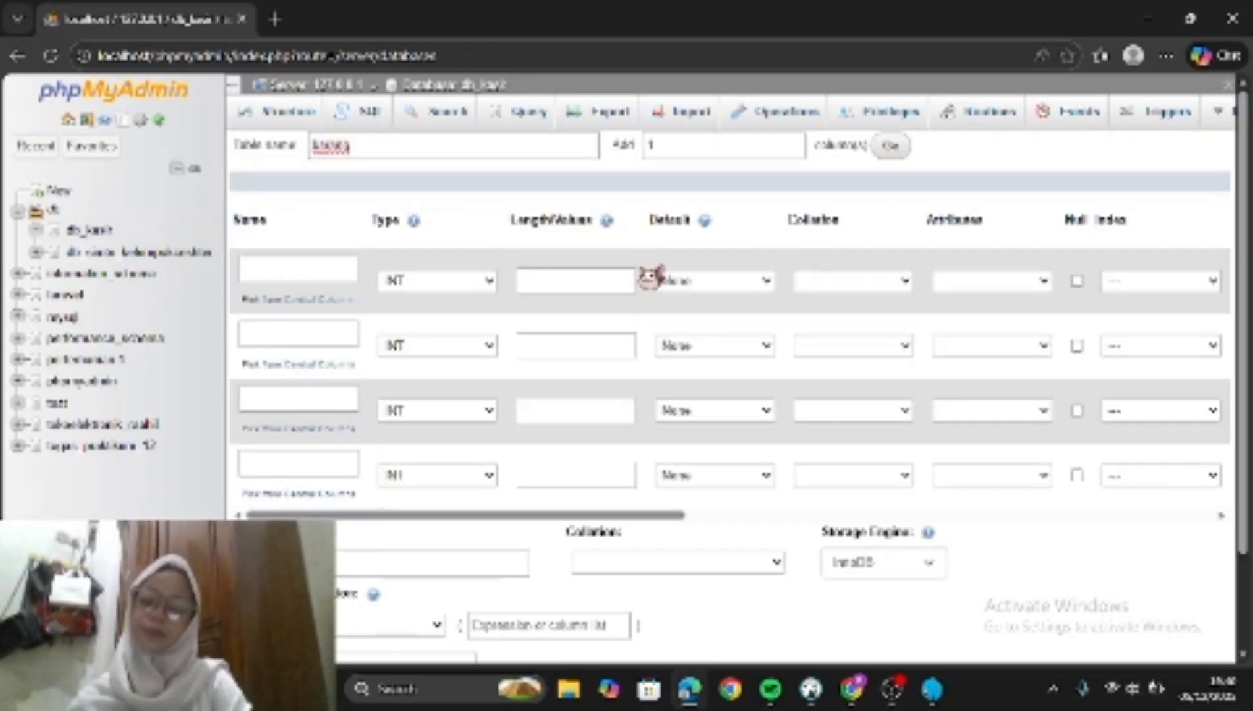
Define the first column as id_barang, INT with length 11, and make it an auto-increment primary key.
left_click(312, 268)
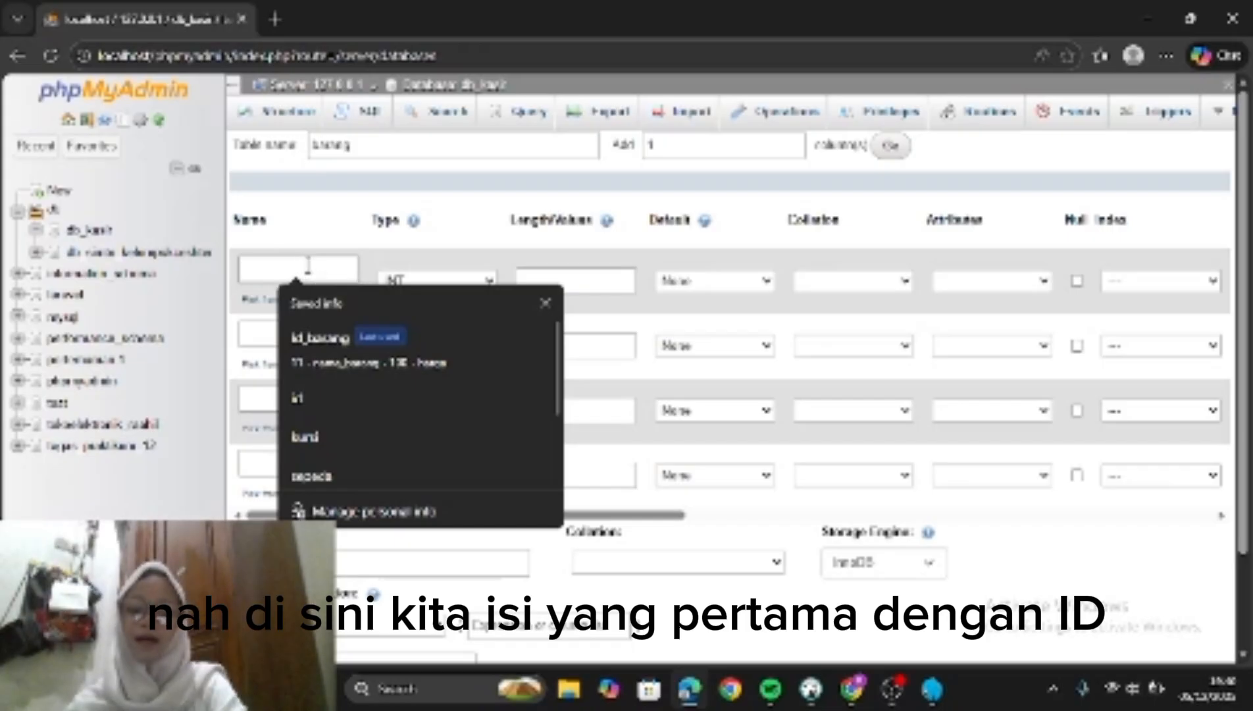
type("id_barang")
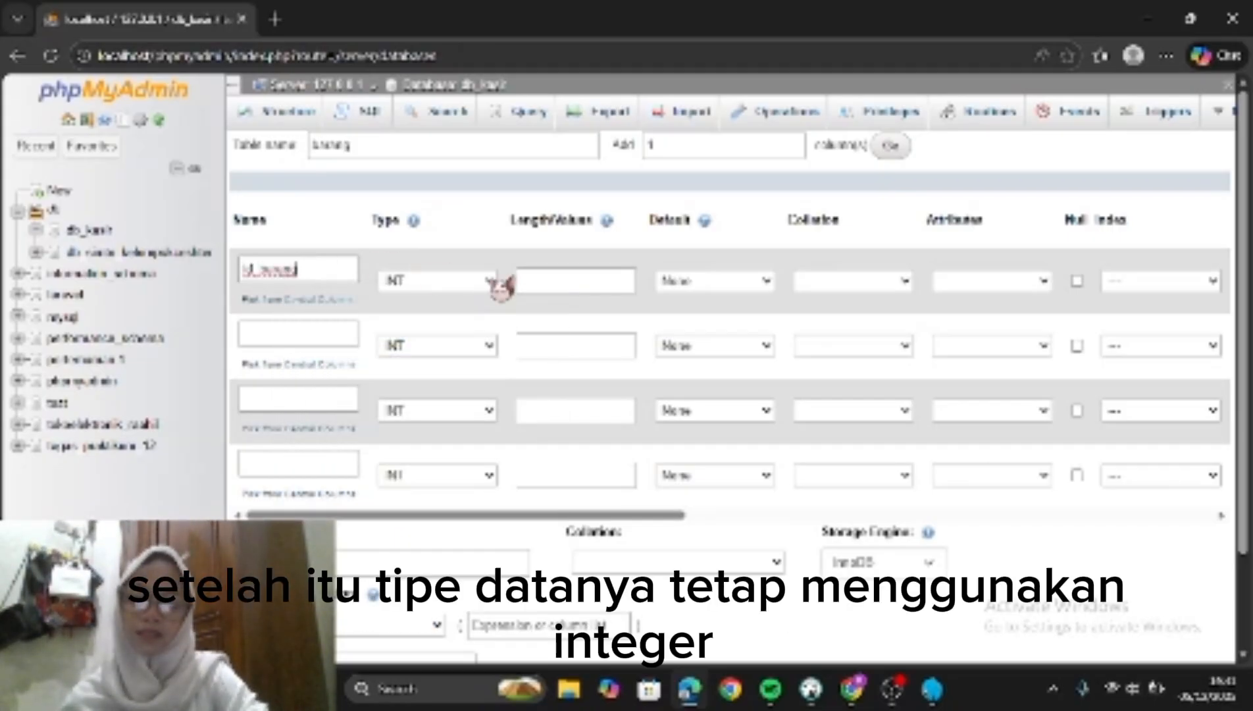
left_click(581, 276)
type("11")
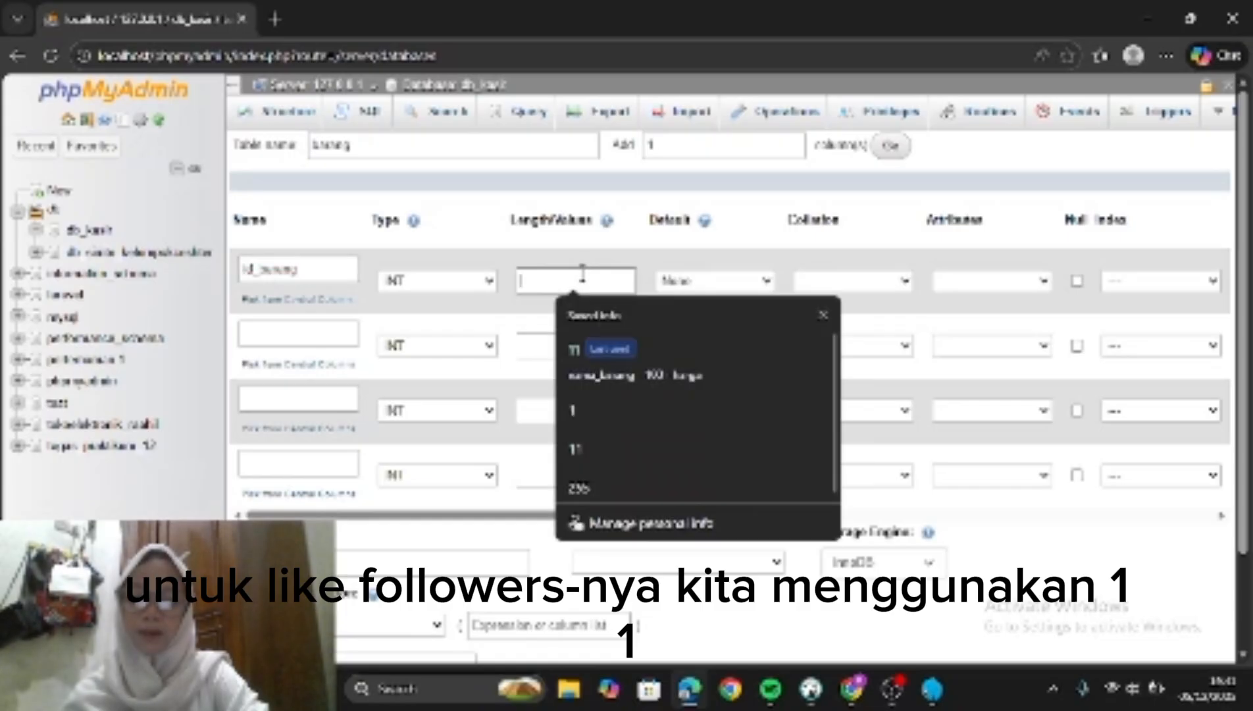
scroll(761, 314, "right", 10)
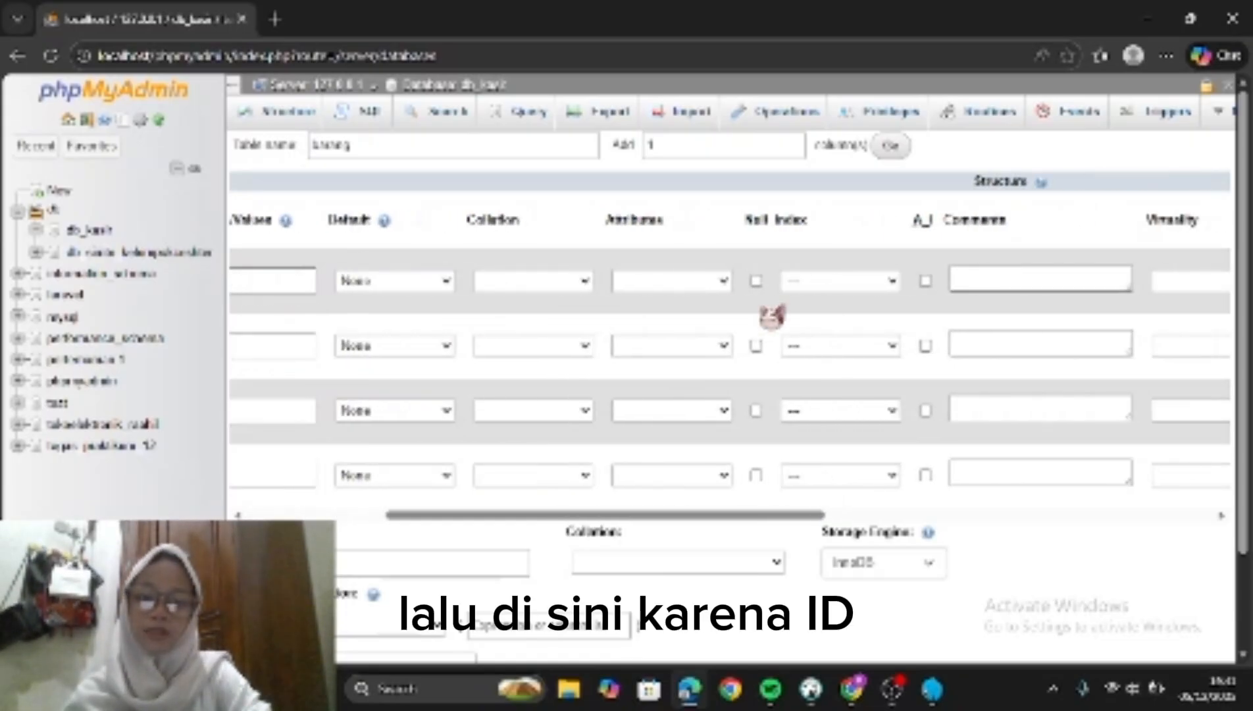
scroll(771, 315, "right", 3)
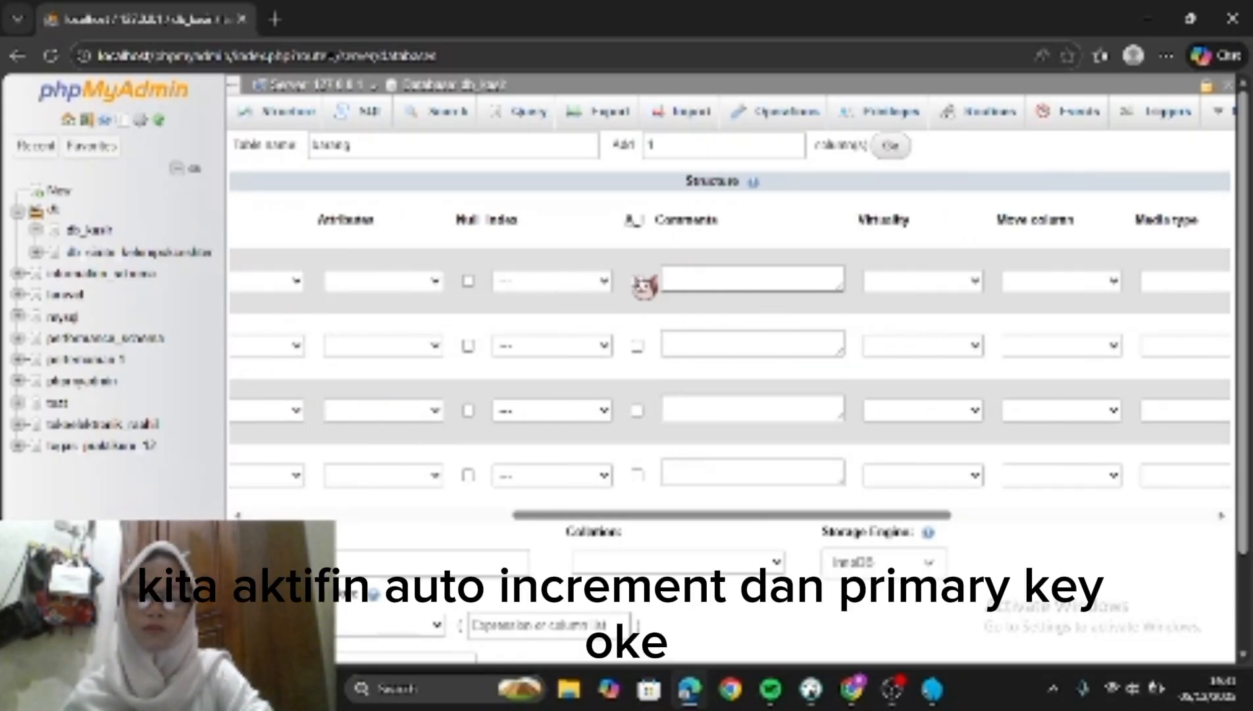
left_click(645, 285)
scroll(560, 340, "left", 15)
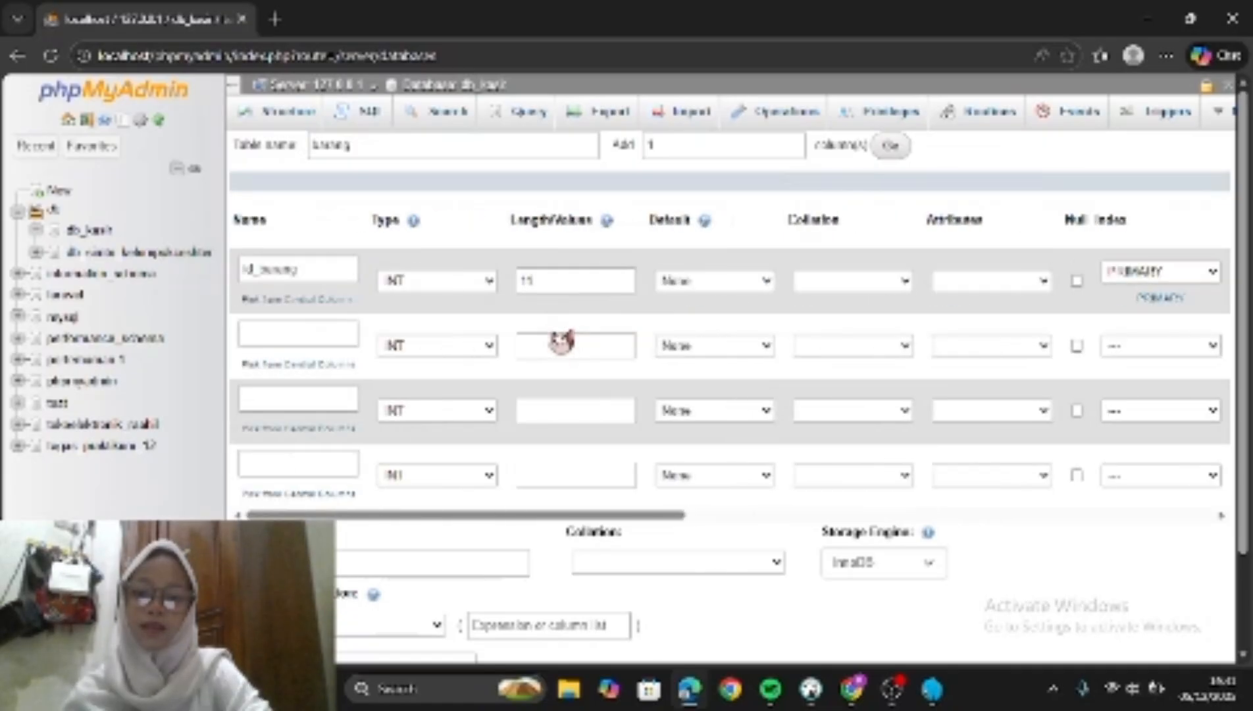
scroll(560, 339, "right", 5)
scroll(474, 340, "left", 5)
Define the second column as nama_barang with type VARCHAR and length 100.
left_click(302, 331)
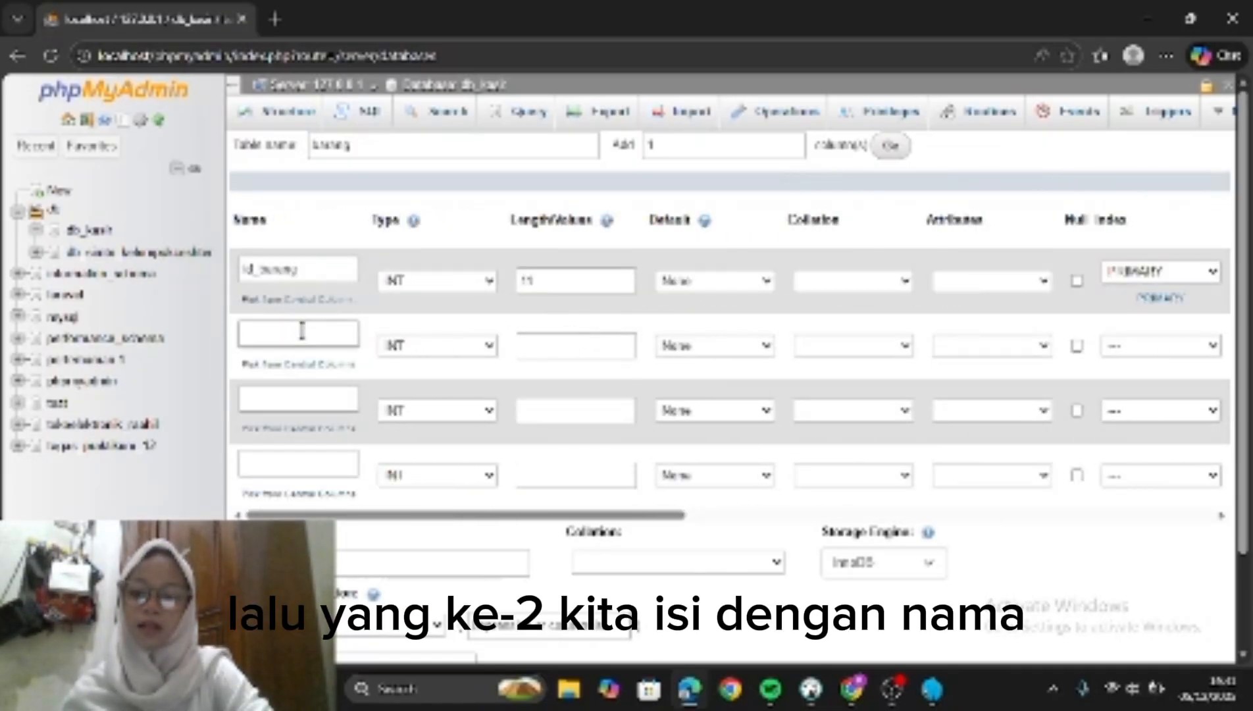
left_click(302, 331)
type("nama")
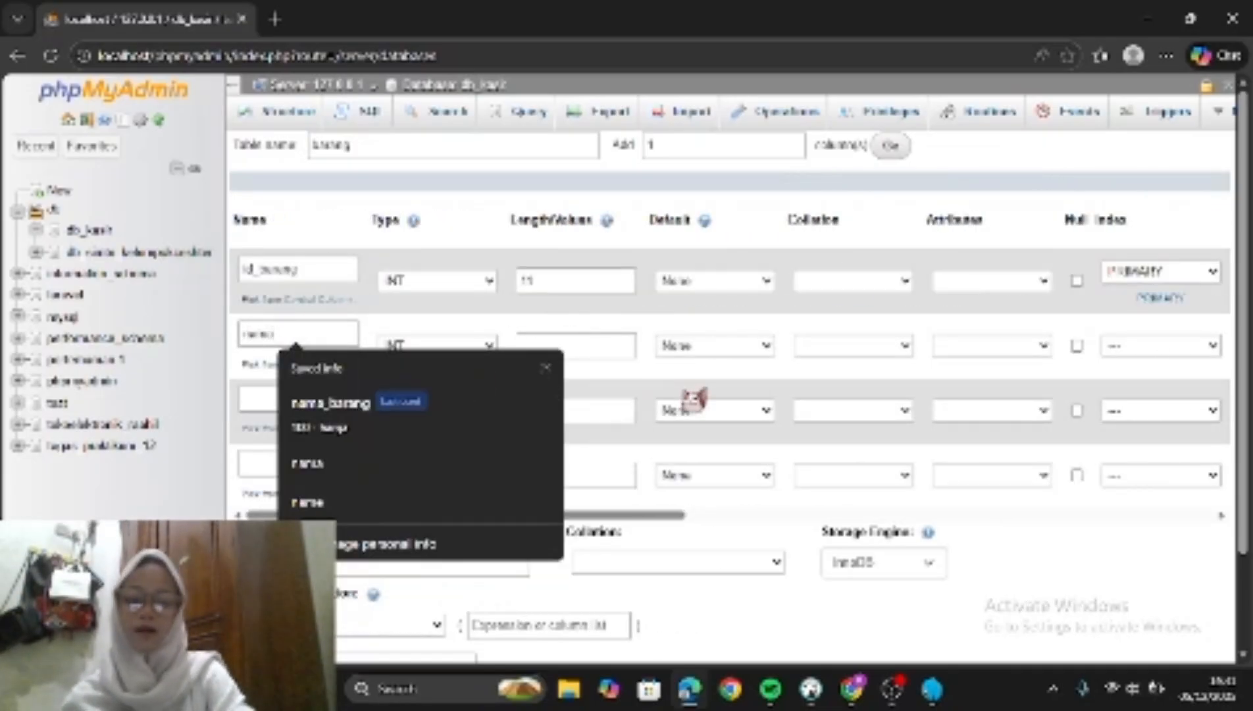
type("_barang")
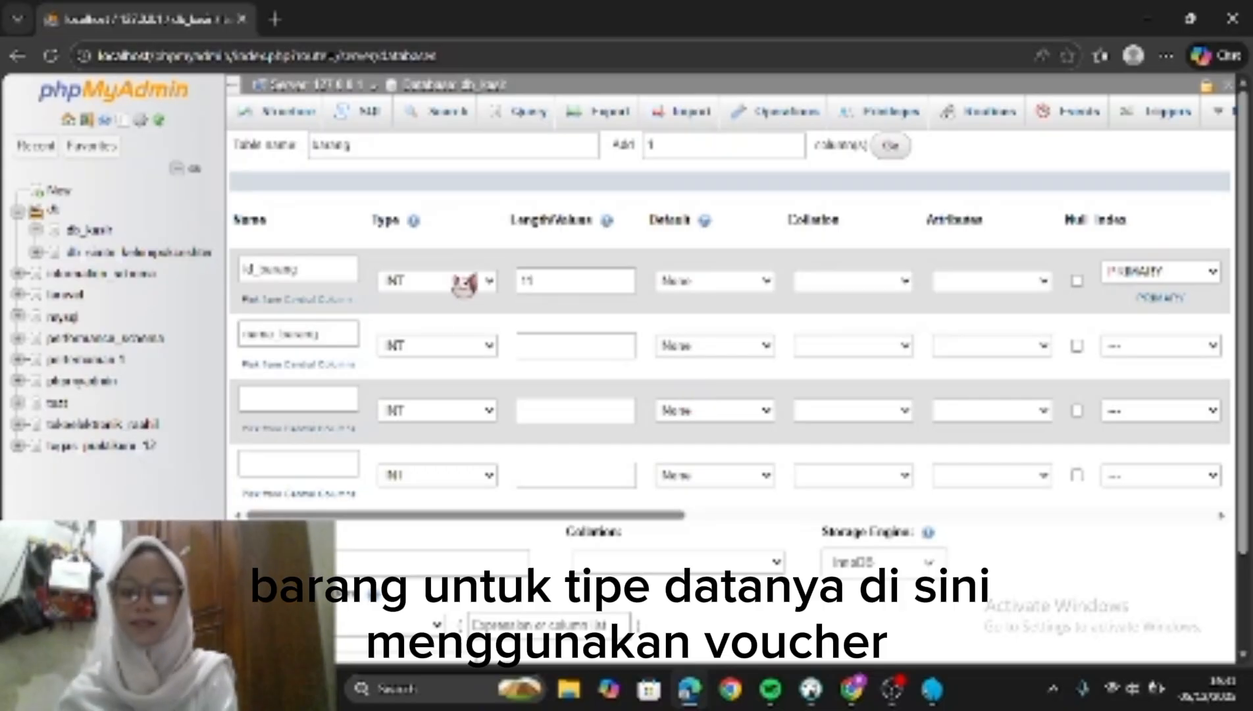
left_click(493, 345)
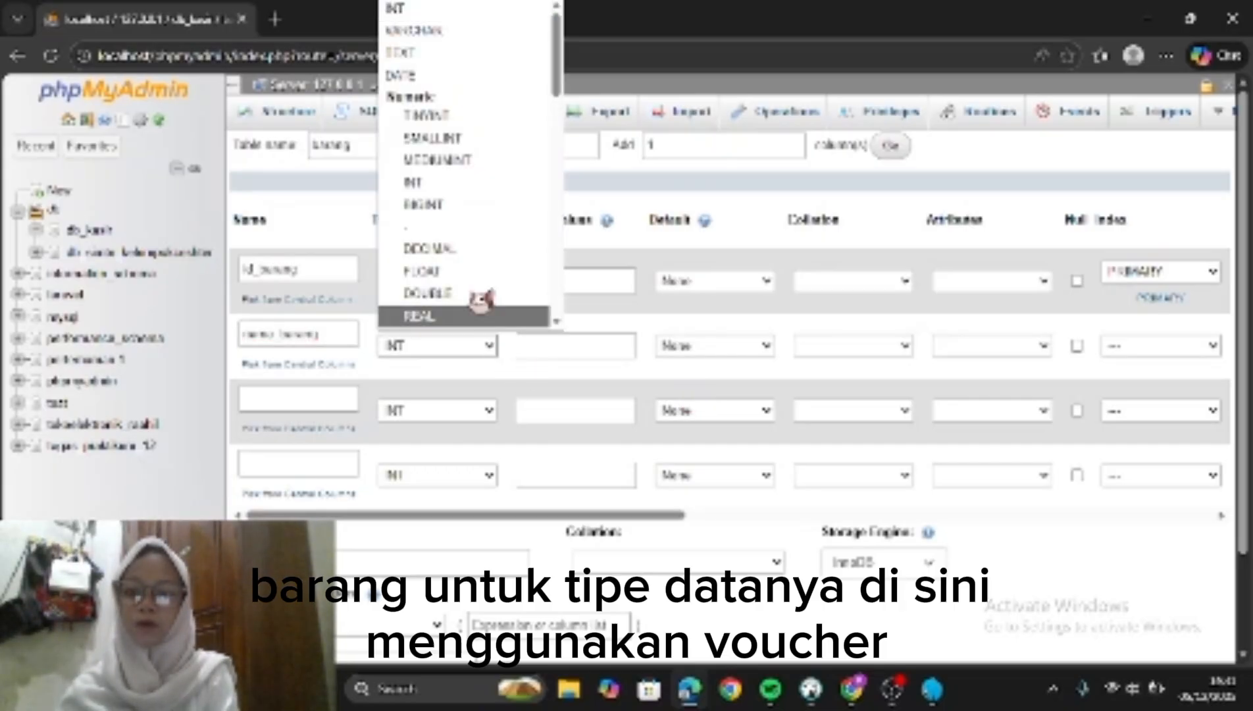
left_click(436, 38)
scroll(648, 388, "right", 2)
left_click(513, 346)
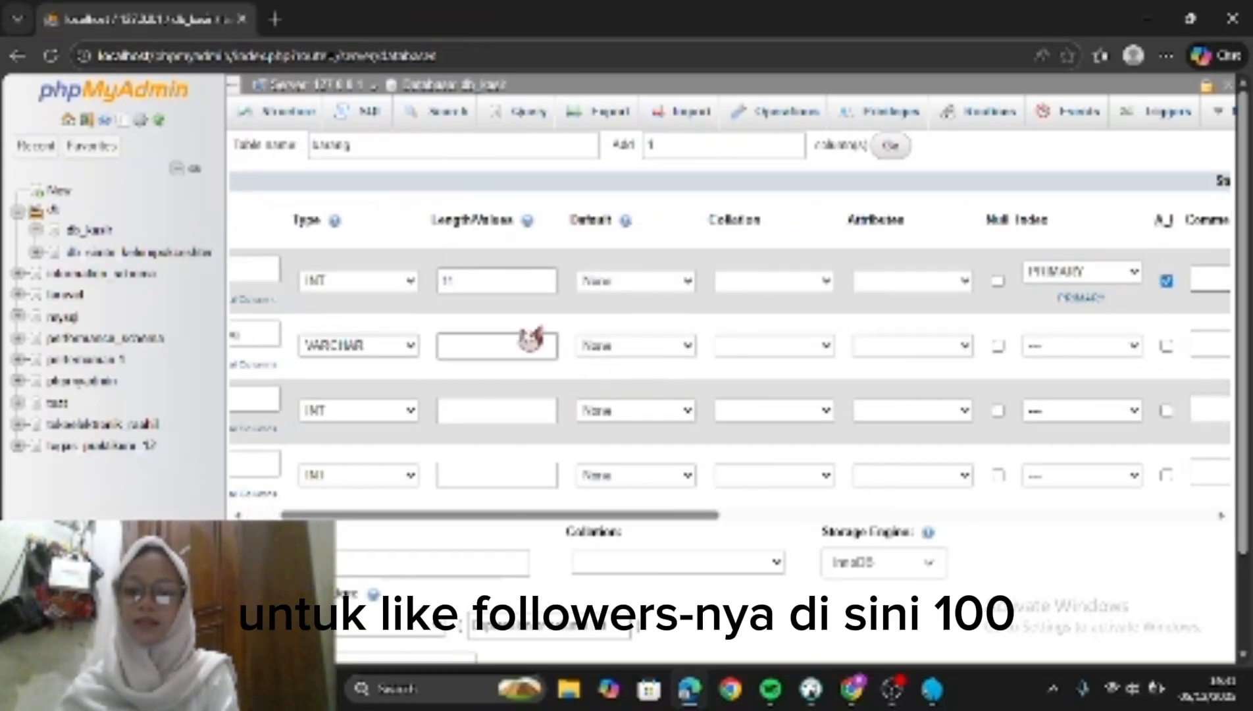
left_click(510, 351)
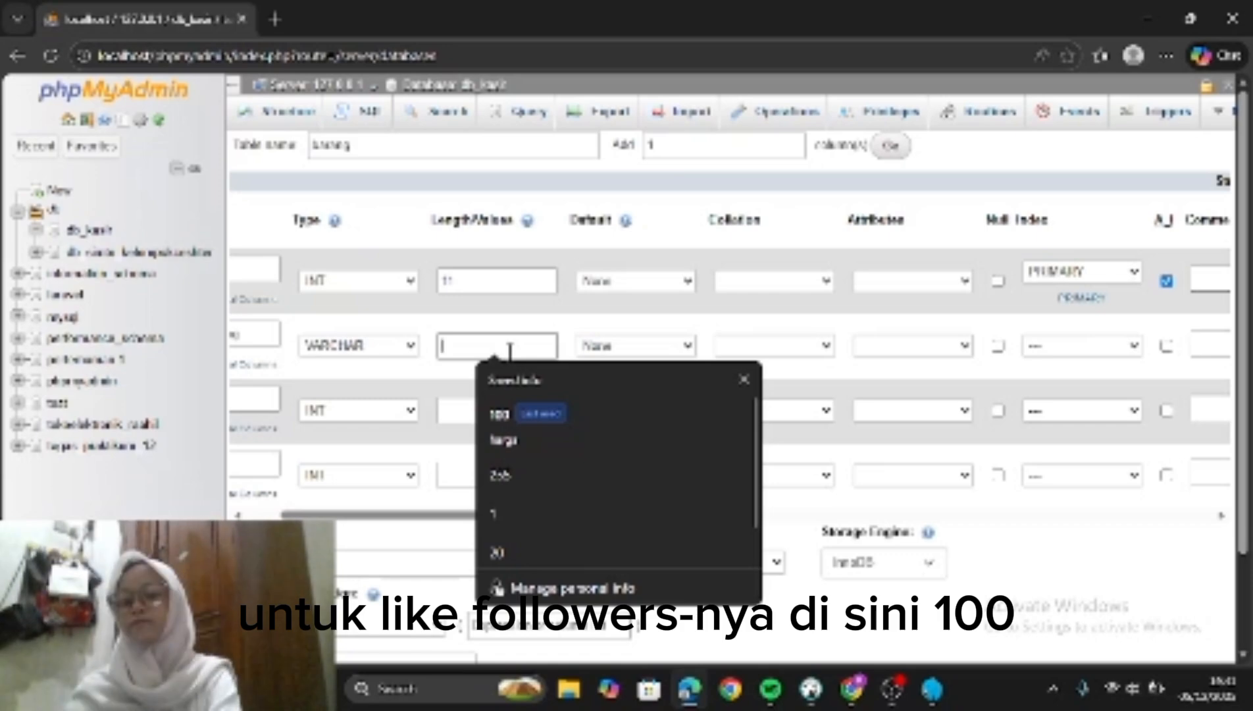
type("100")
scroll(651, 366, "left", 2)
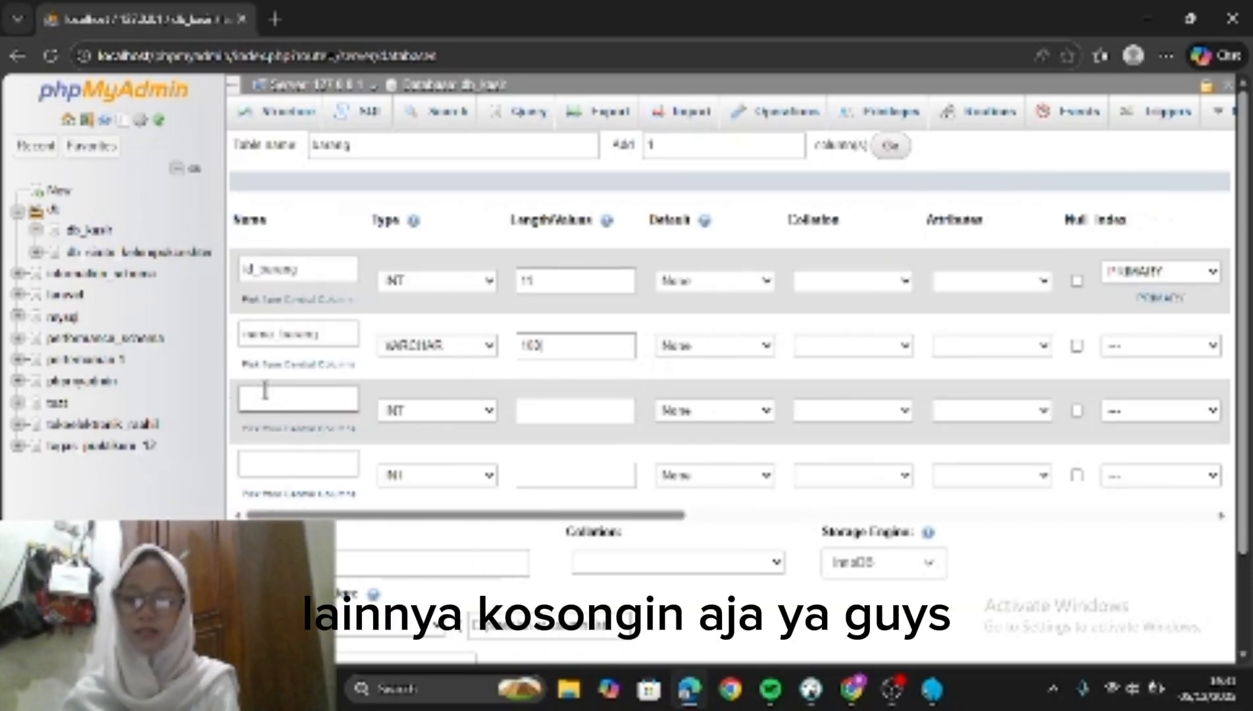
Define the third column as harga, keeping type INT, with length 11.
left_click(274, 409)
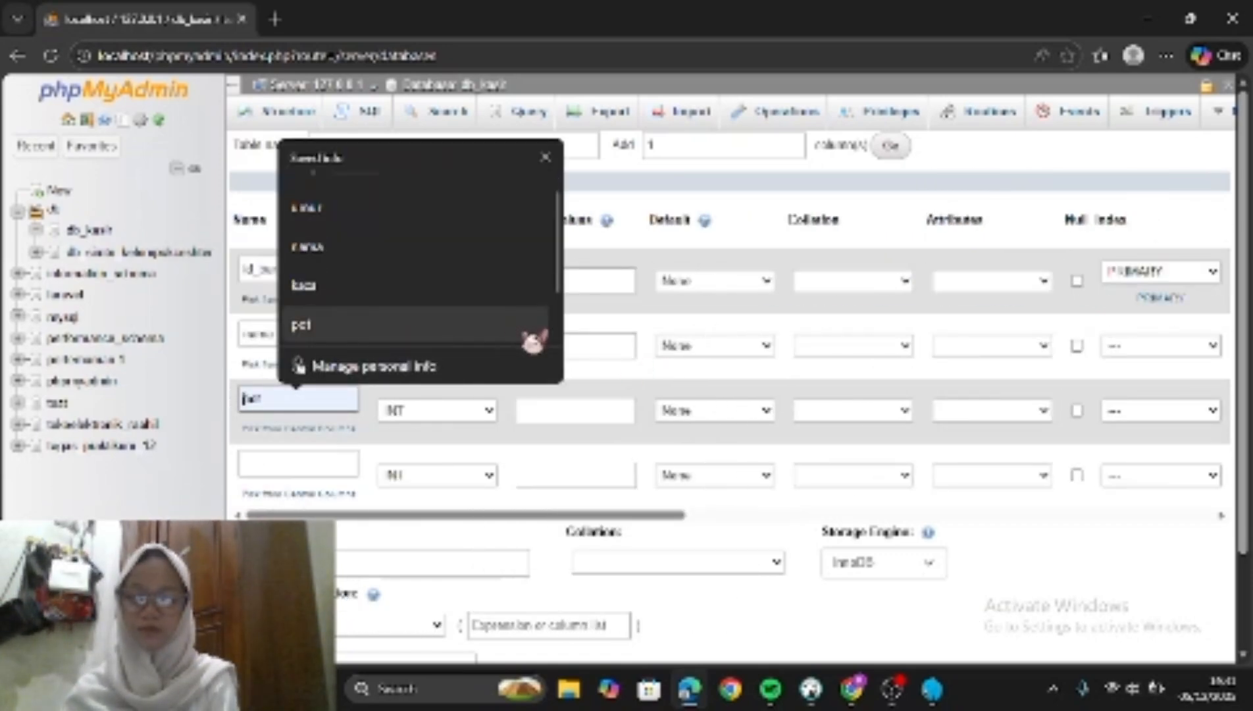
type("harga")
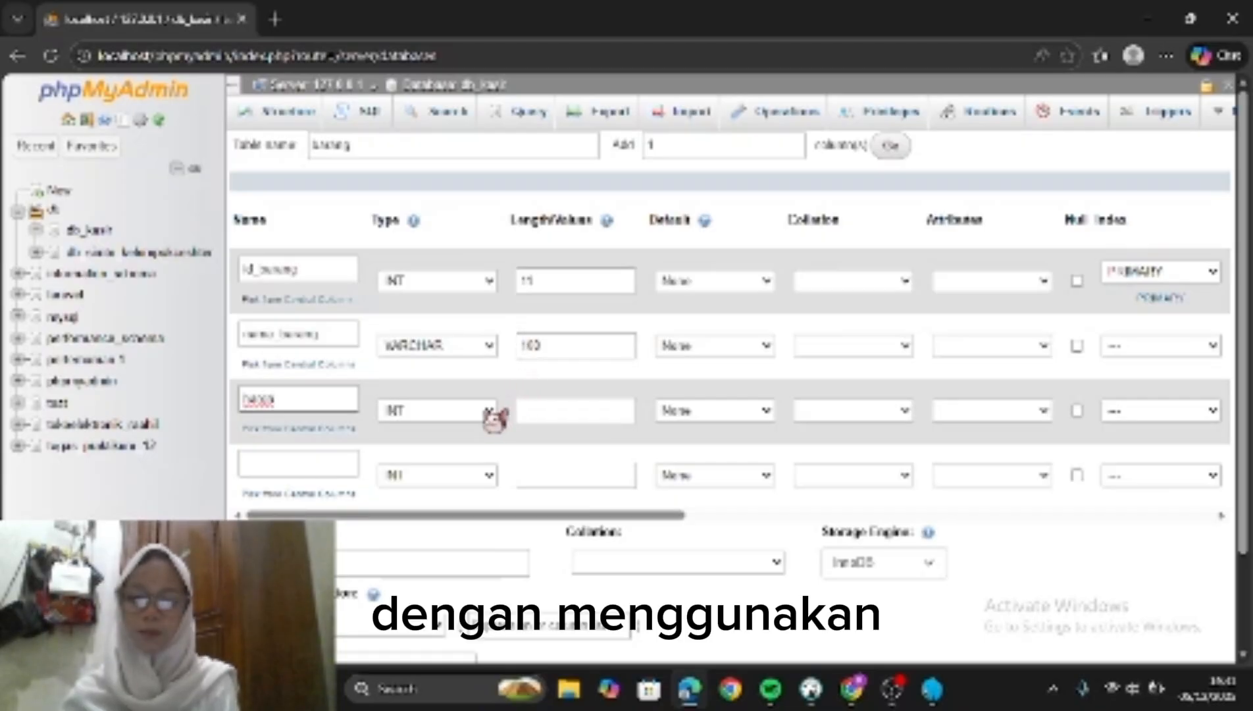
left_click(611, 413)
type("11")
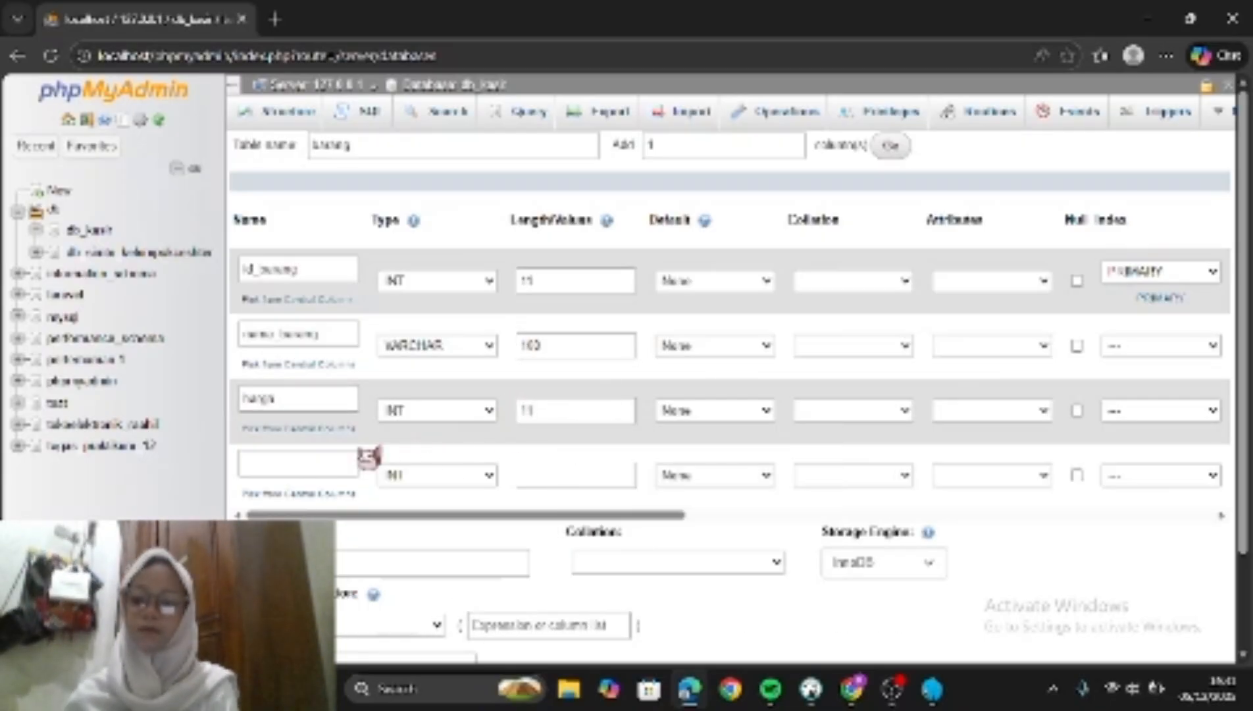
Define the fourth column as stok, keeping type INT, with length 11, and save the barang table.
left_click(302, 459)
type("s")
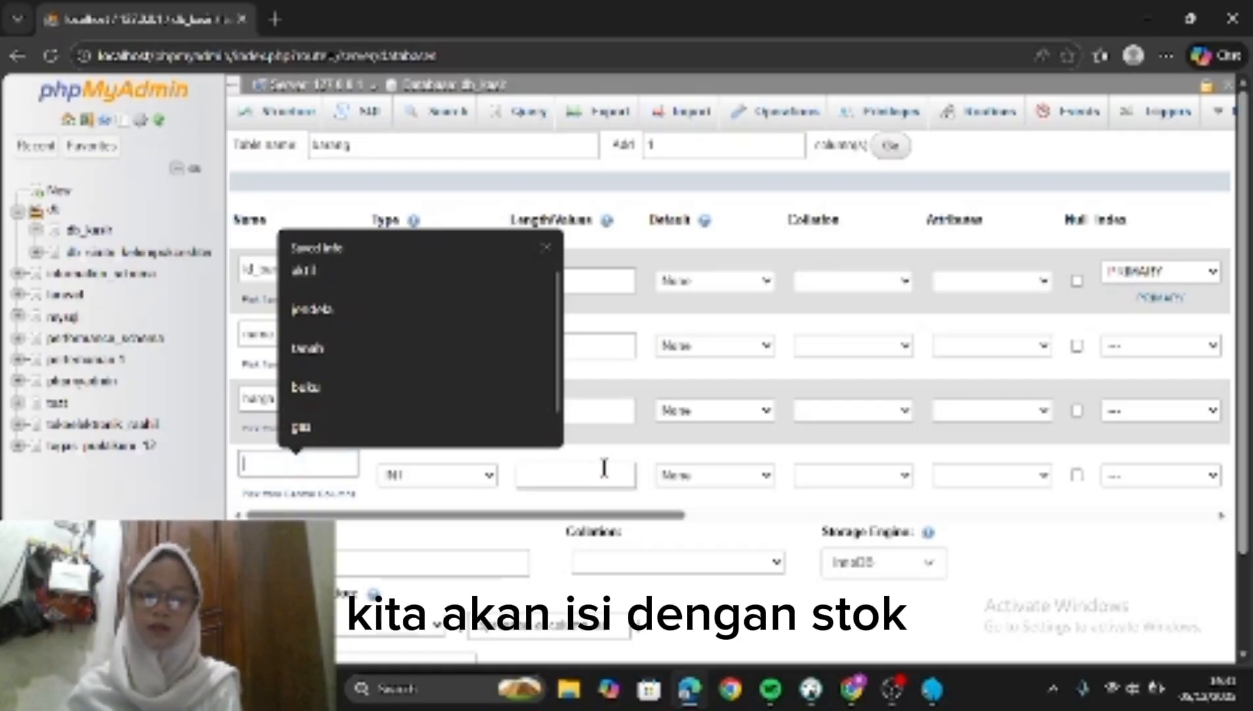
type("tok")
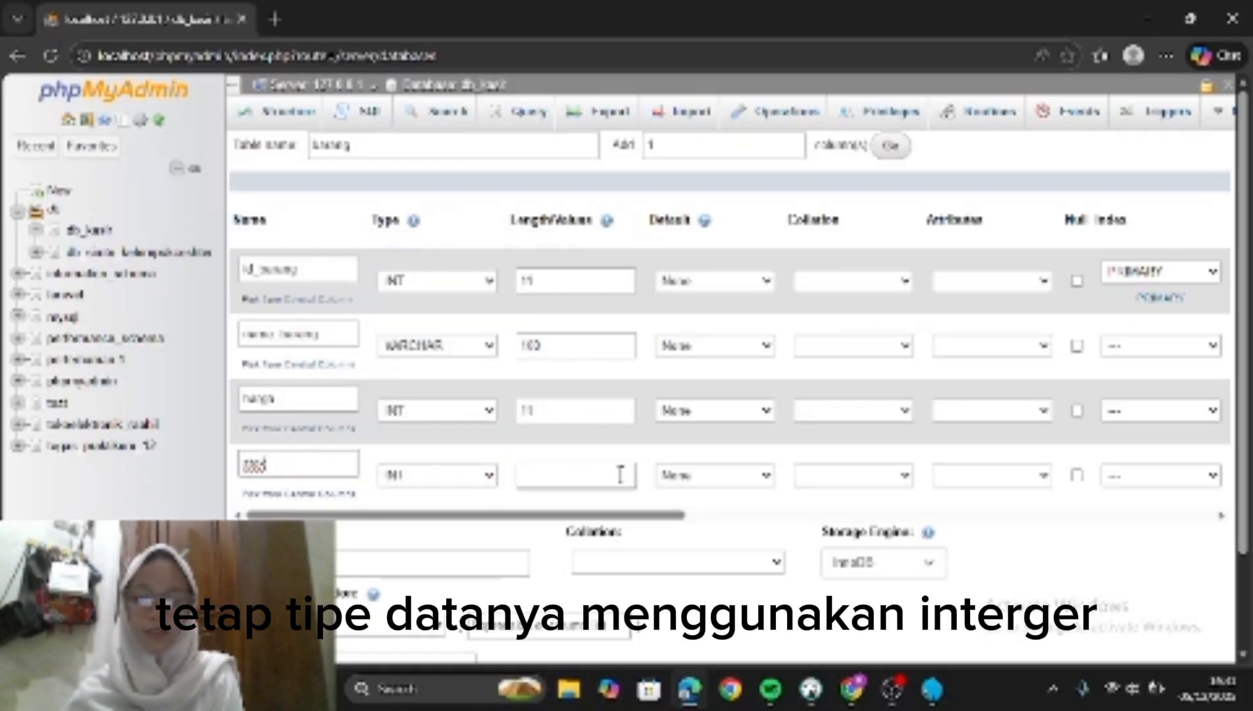
left_click(596, 479)
type("11")
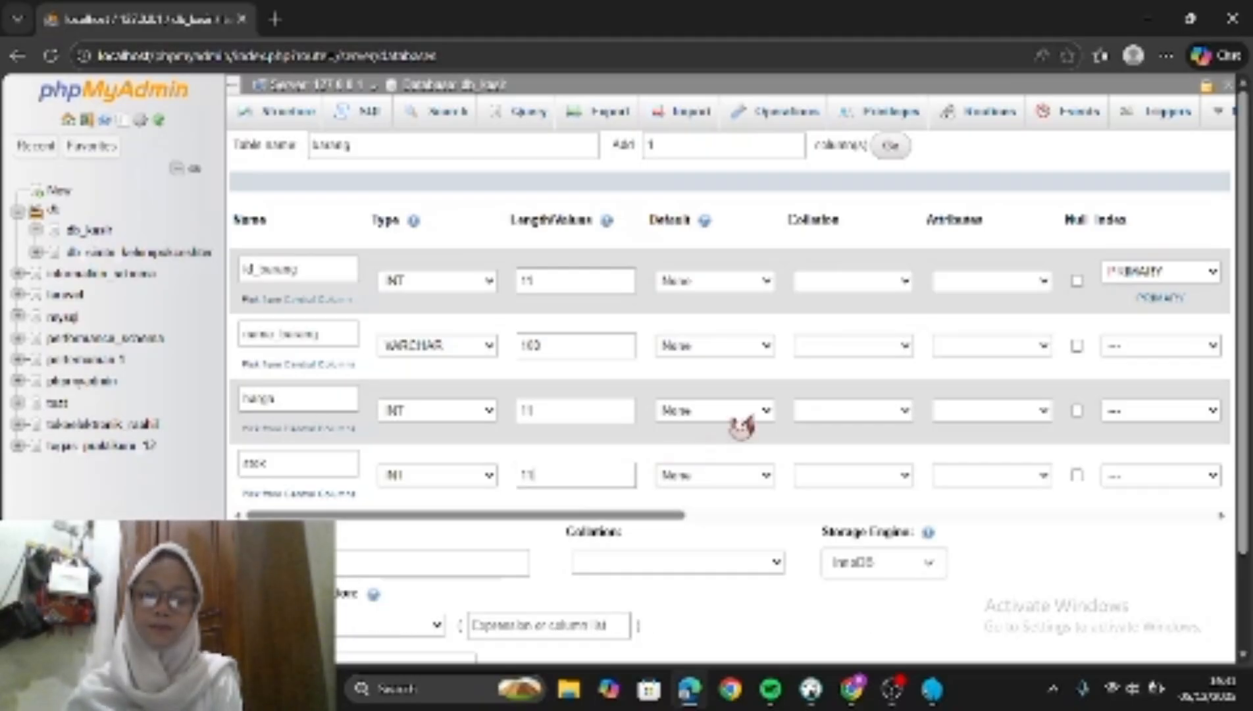
scroll(741, 427, "down", 1)
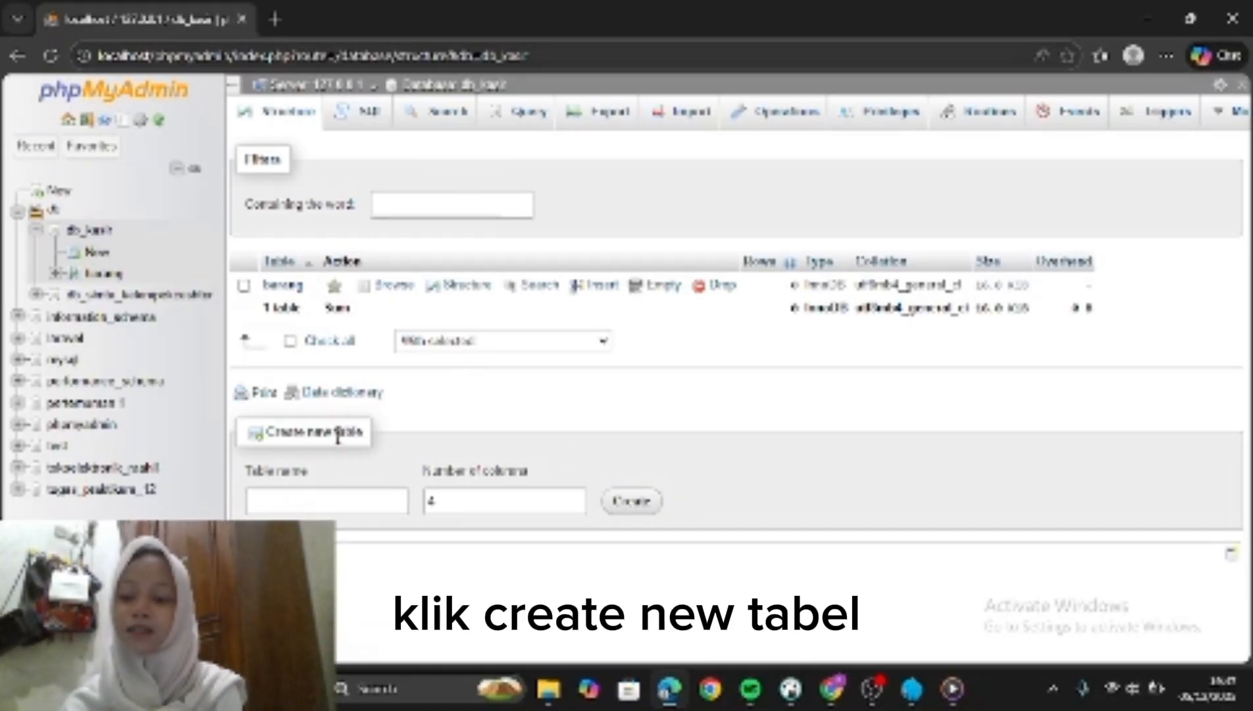
Start another table named tabel pelanggan with 4 columns in db_kasir.
left_click(327, 500)
type("tabel")
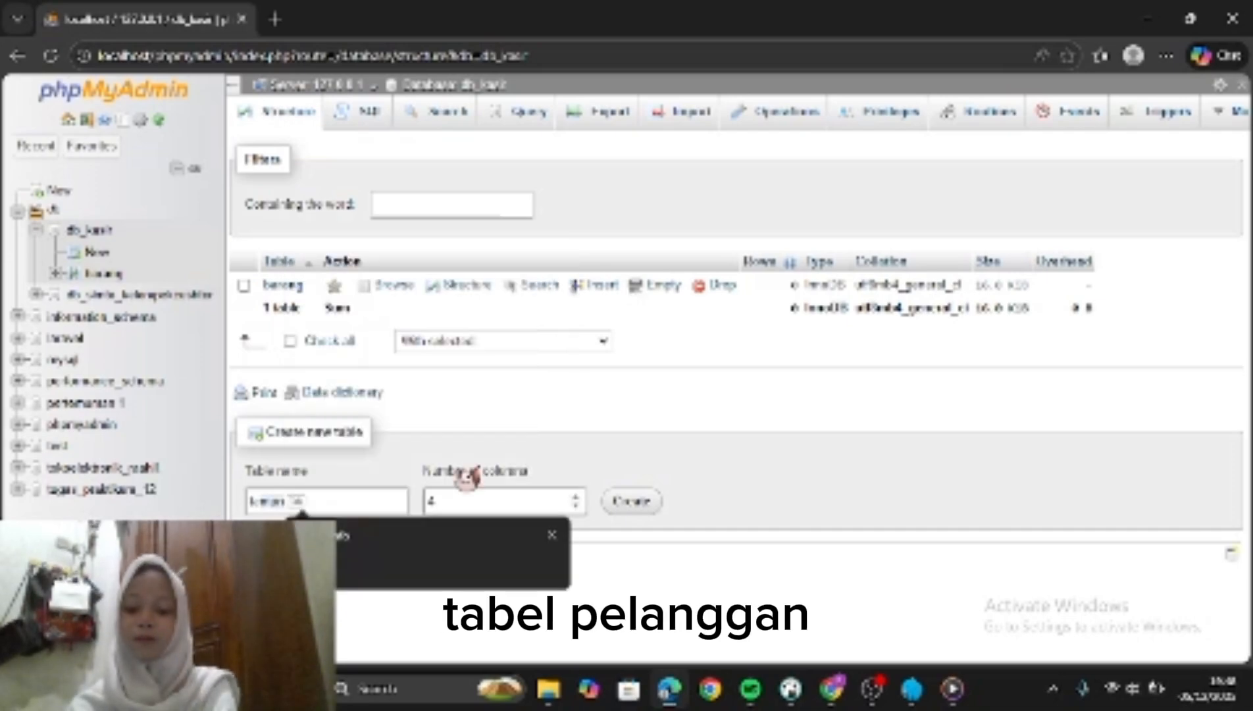
type(" pekerj")
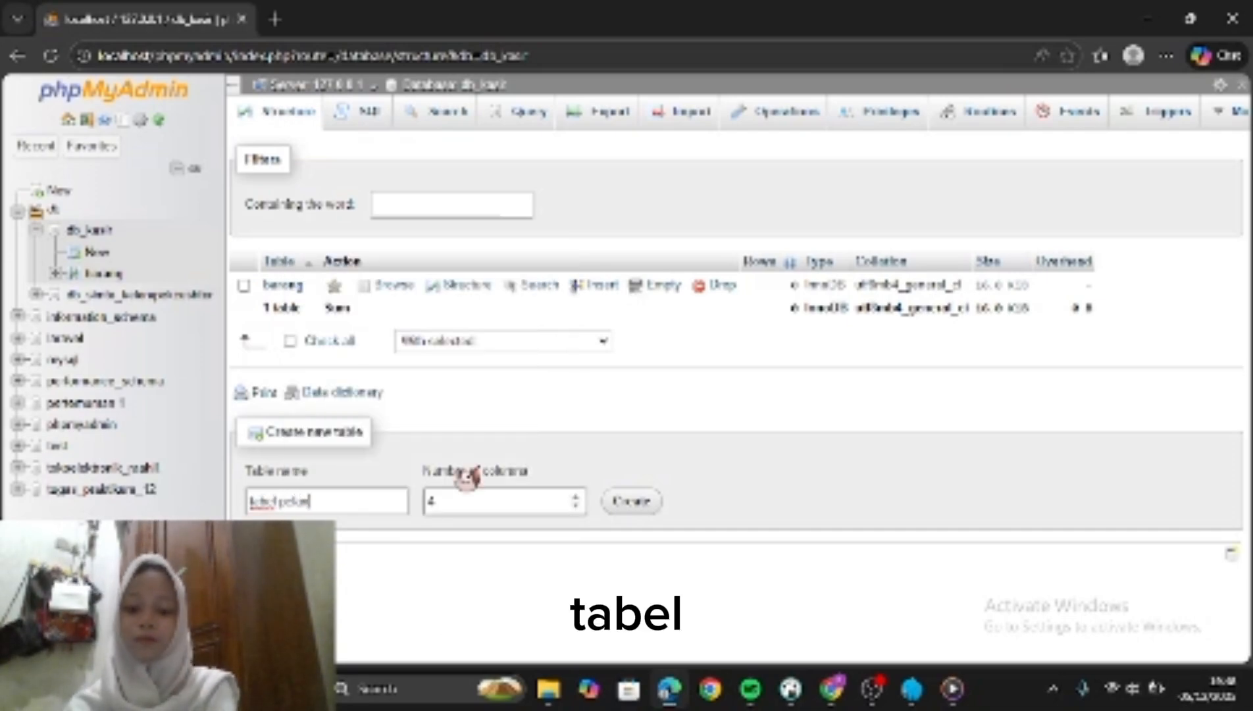
type("gan")
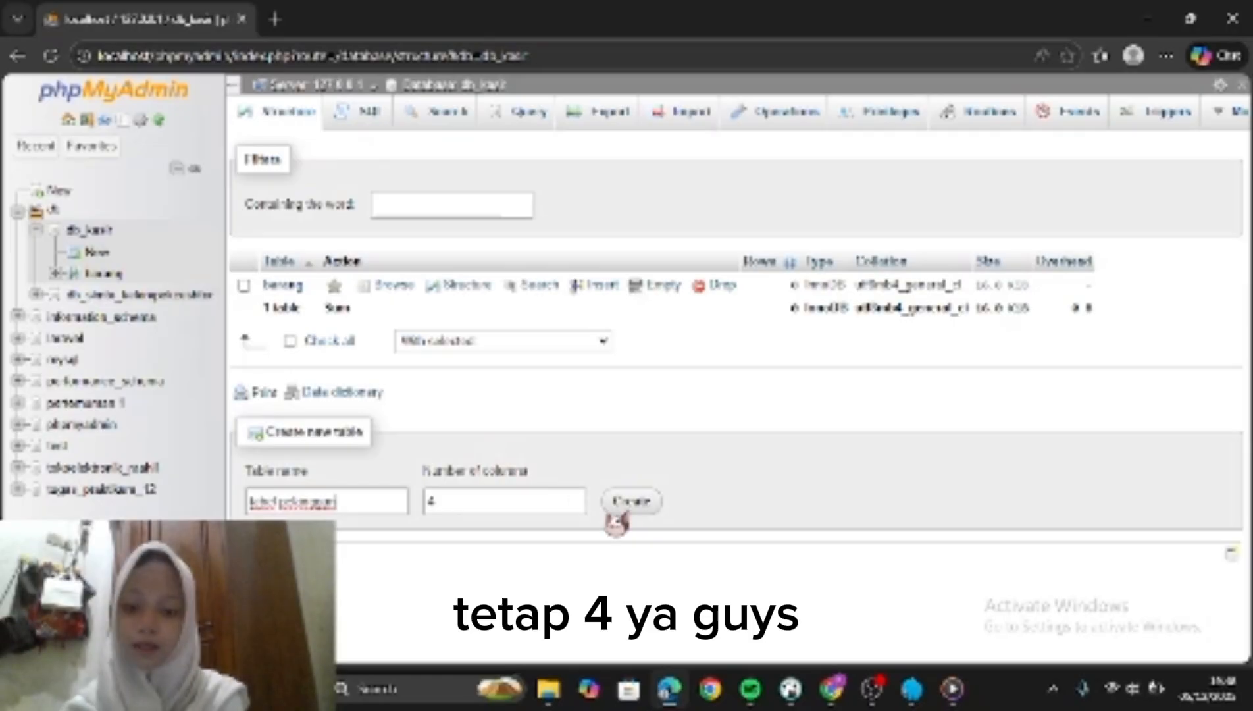
left_click(637, 504)
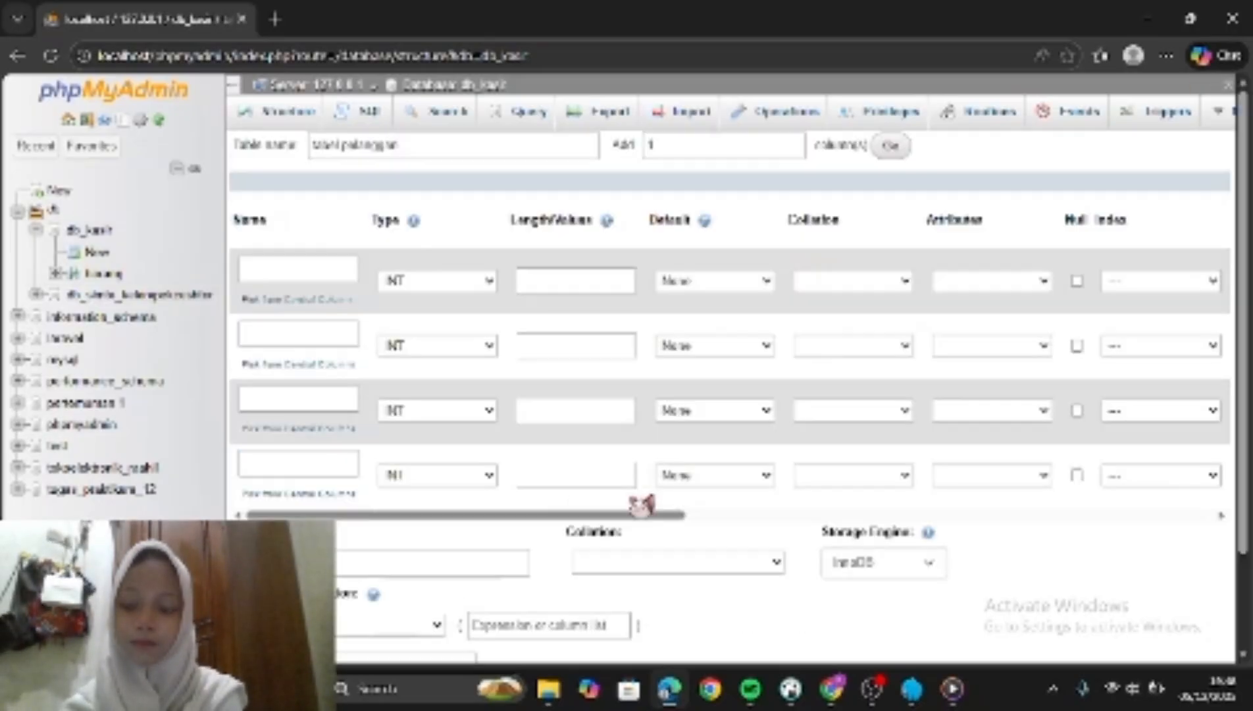
Define the first column as id_pelanggan, keeping type INT, with length 11, and make it the auto-increment primary key.
left_click(308, 268)
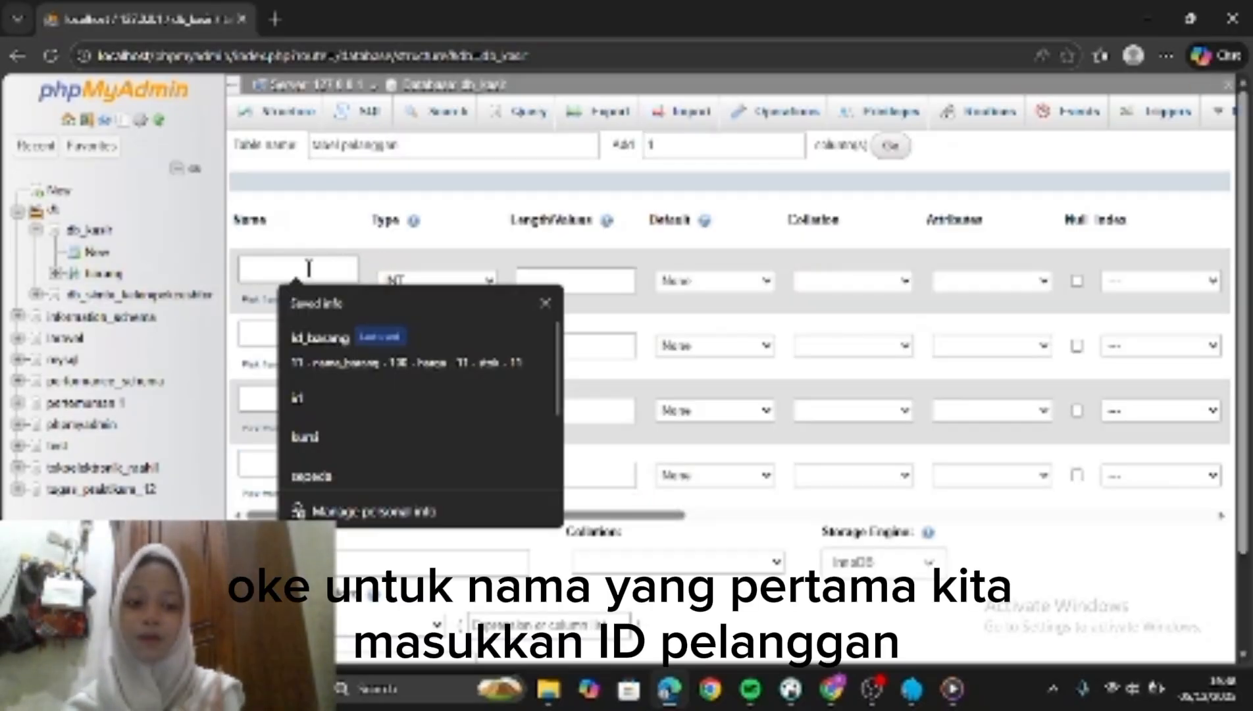
type("id_pelanggan")
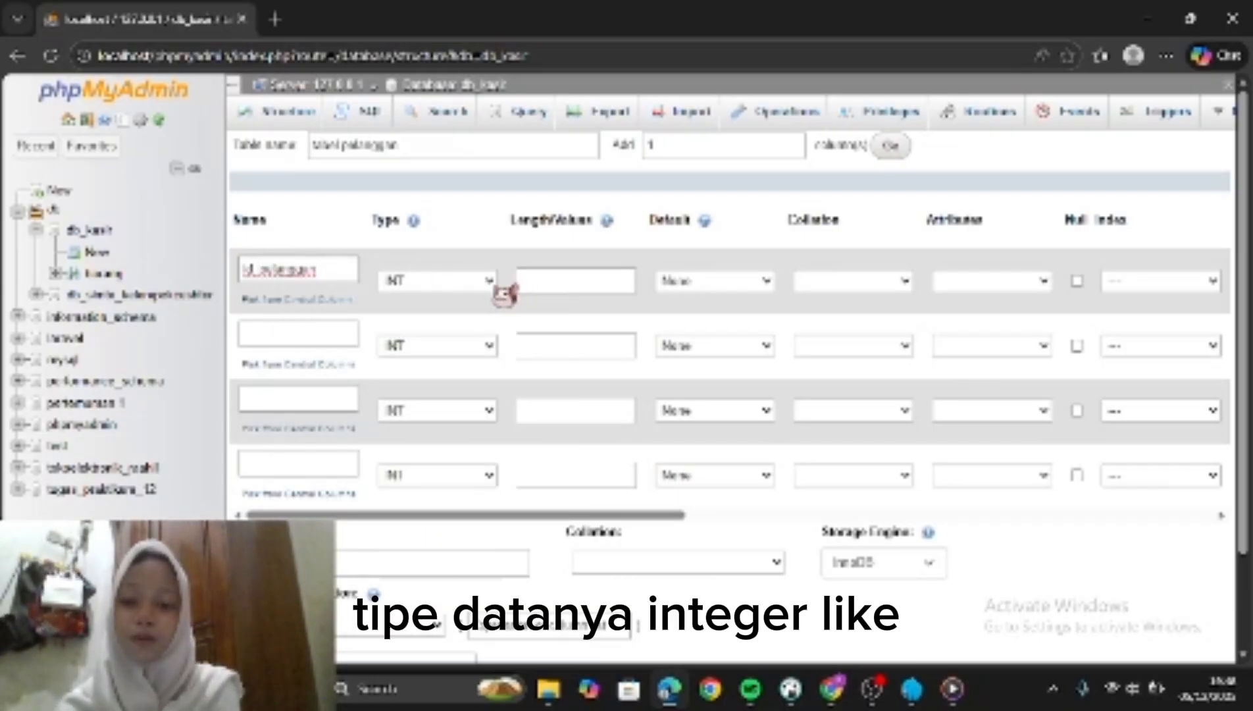
left_click(562, 280)
type("11")
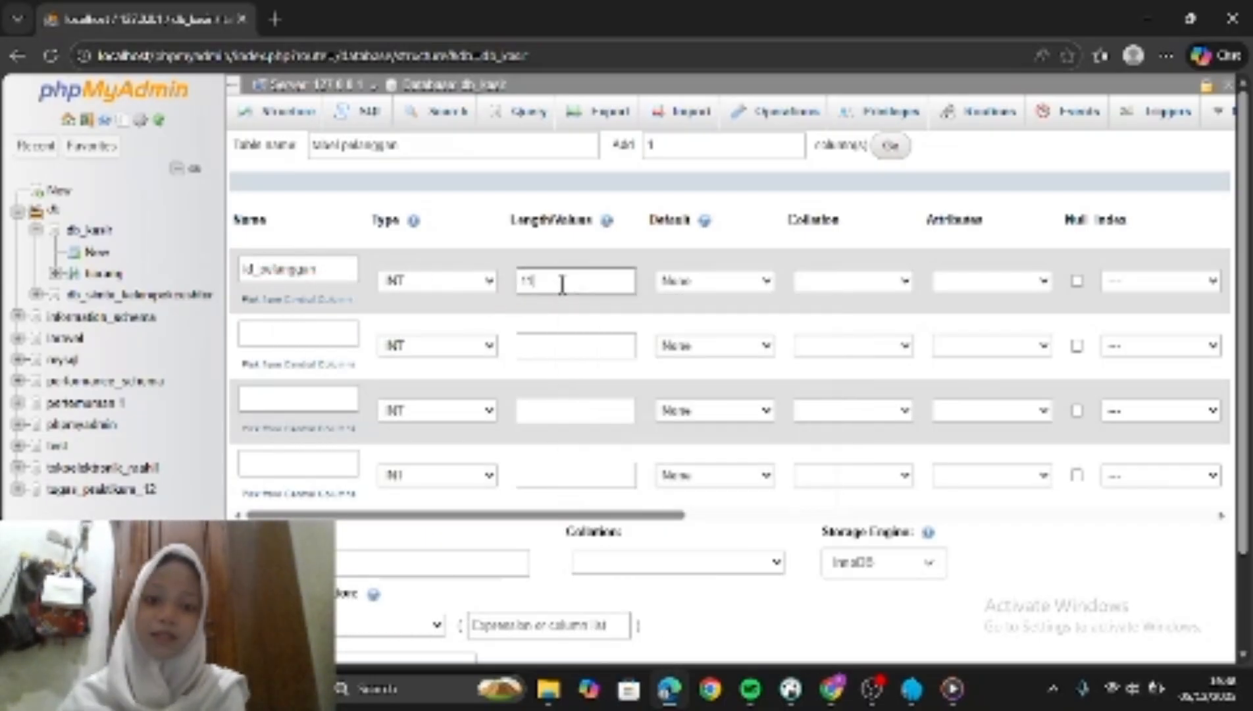
scroll(782, 366, "right", 8)
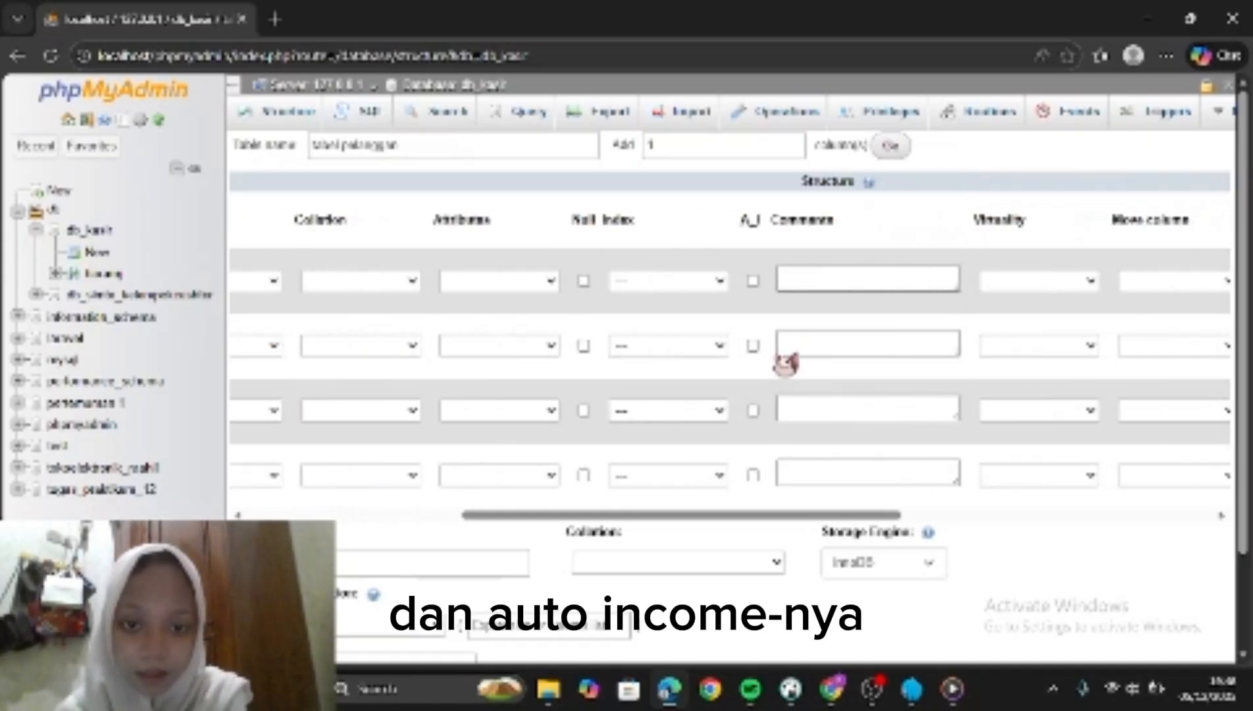
left_click(706, 281)
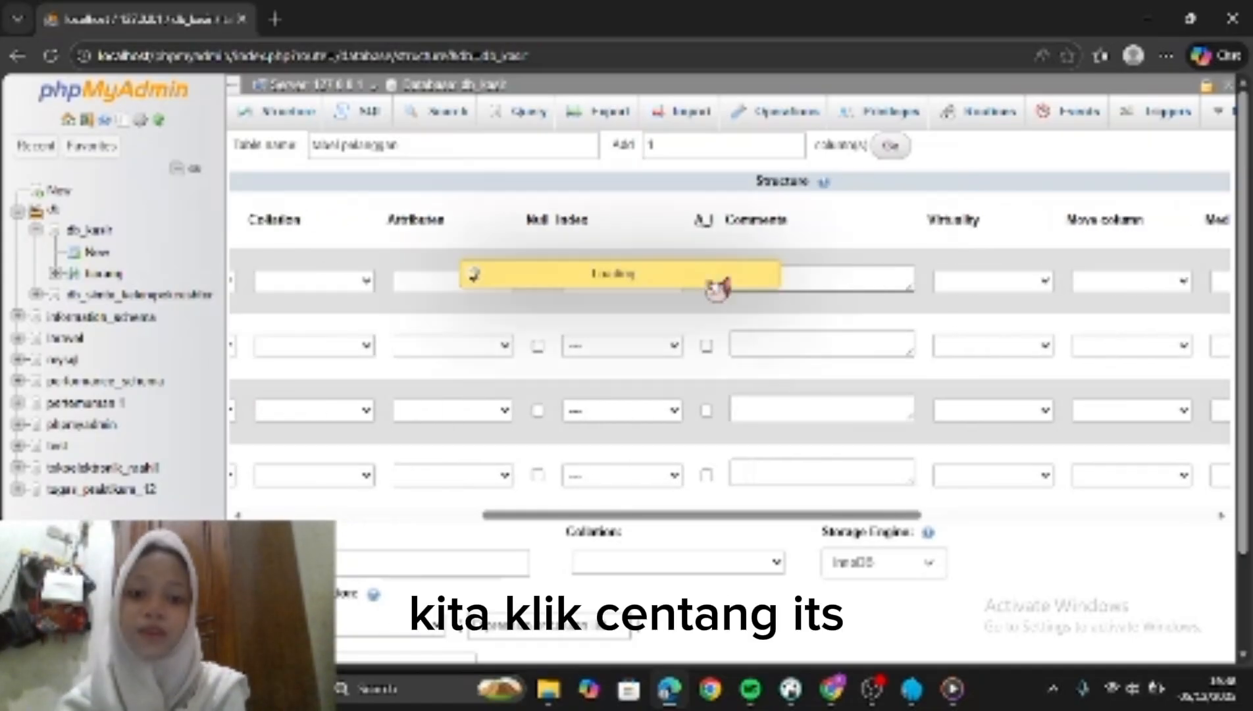
Define the second column as nama with type VARCHAR and length 100.
scroll(553, 345, "left", 8)
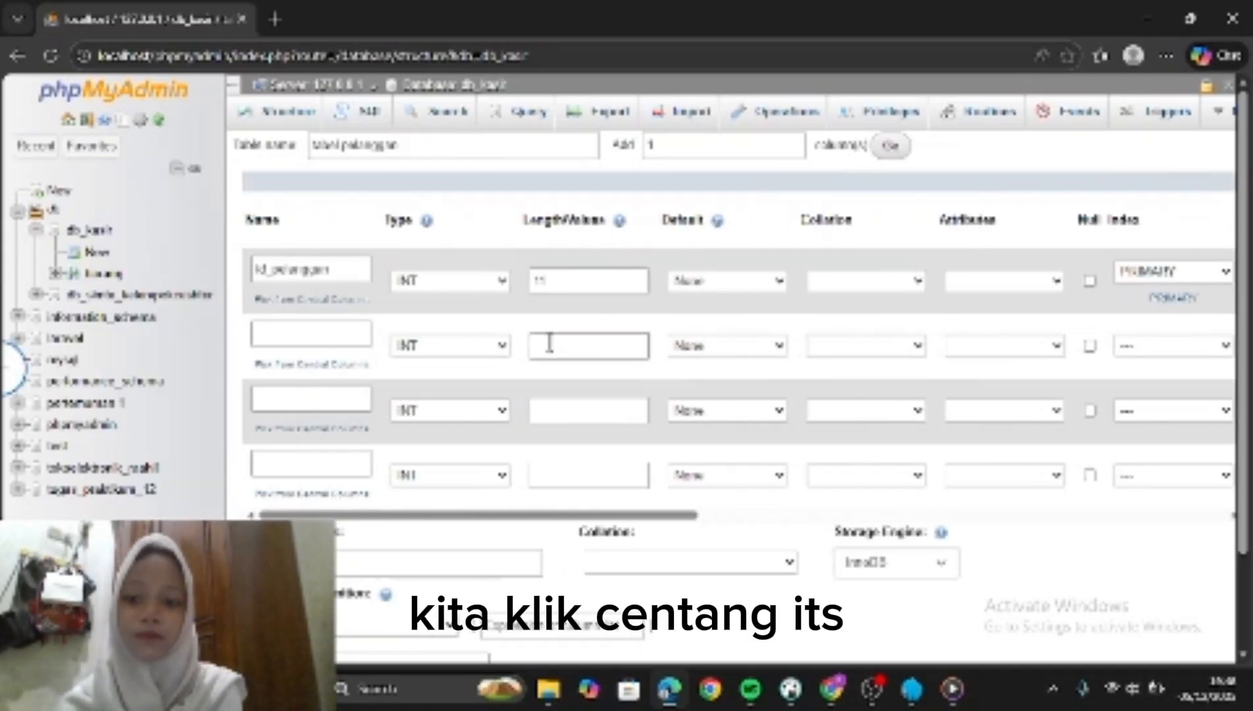
left_click(321, 337)
type("nama")
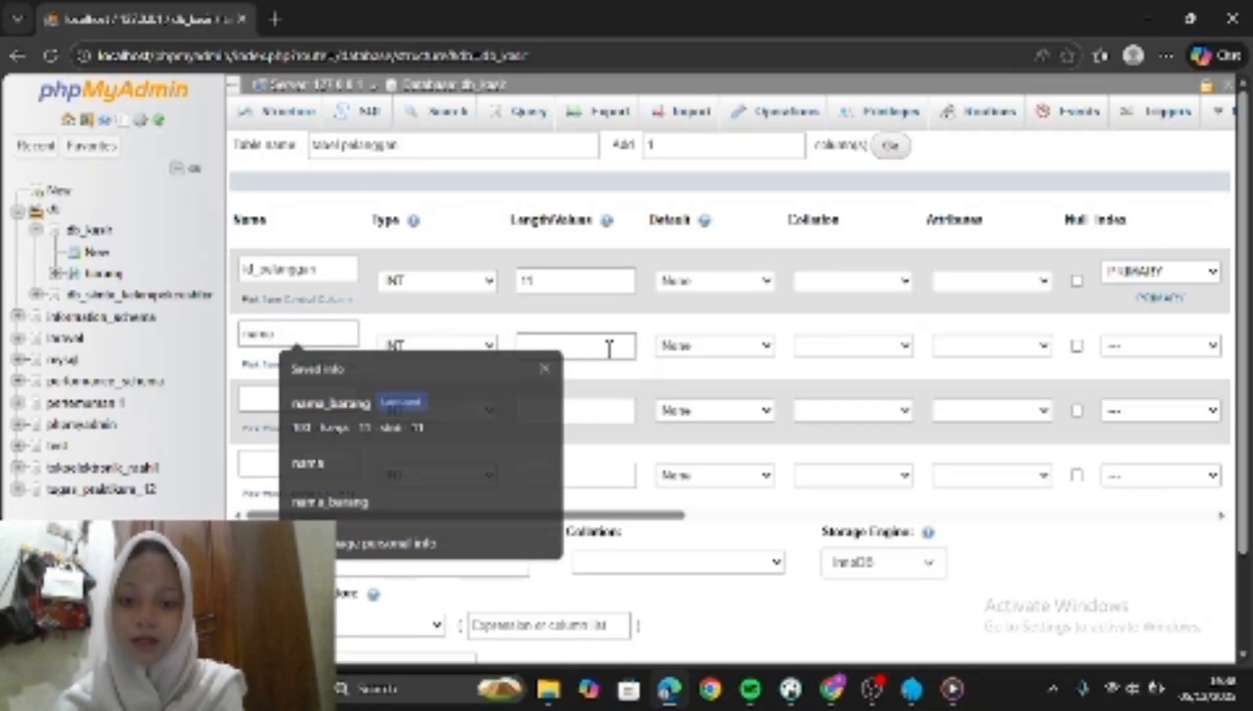
left_click(531, 347)
left_click(492, 345)
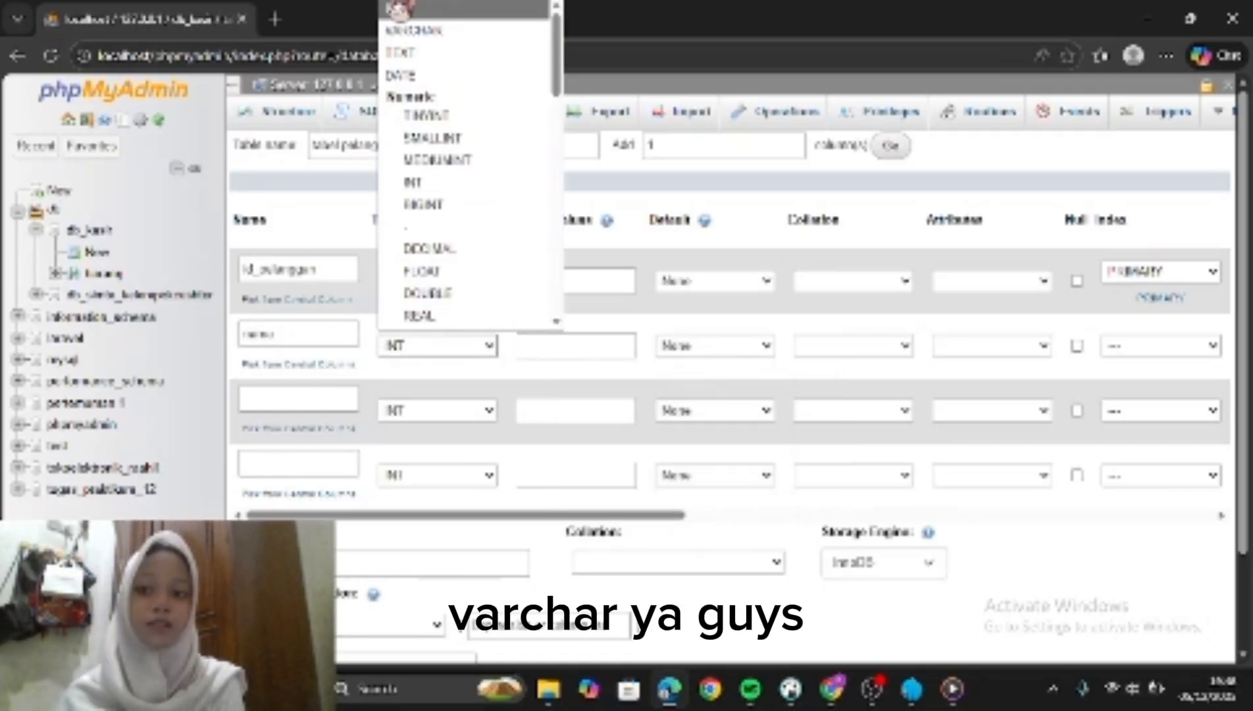
left_click(435, 34)
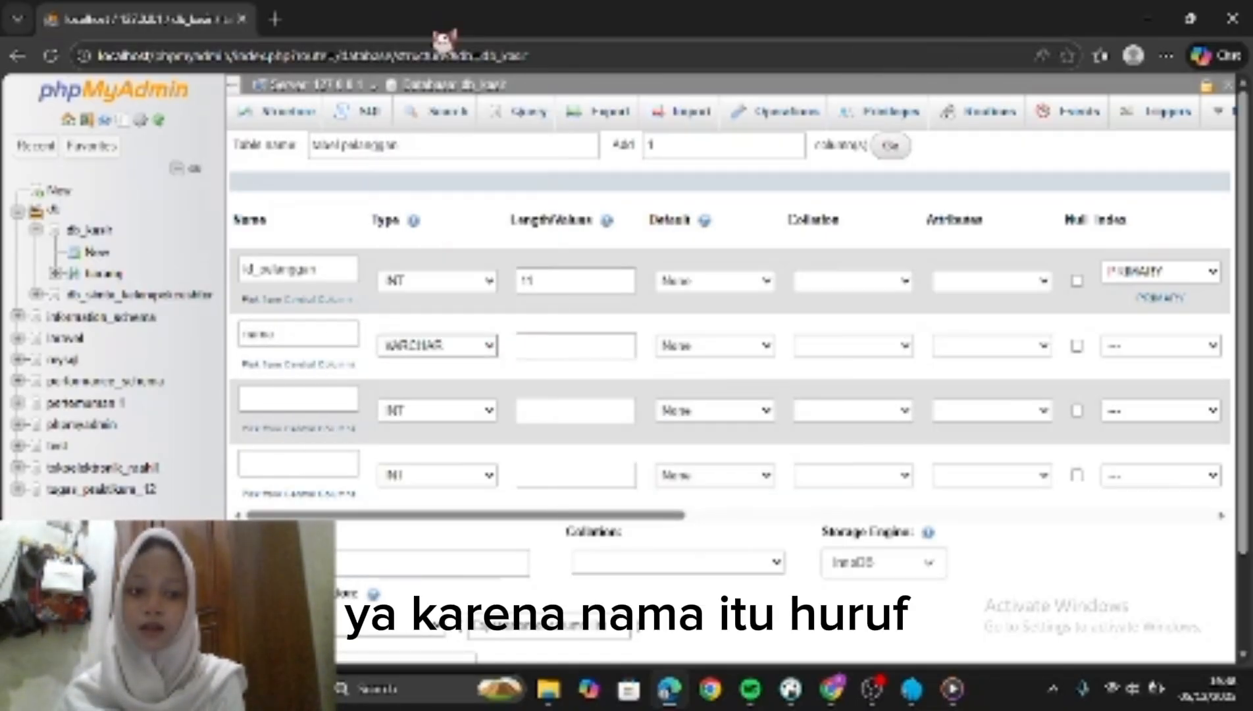
left_click(577, 348)
type("100")
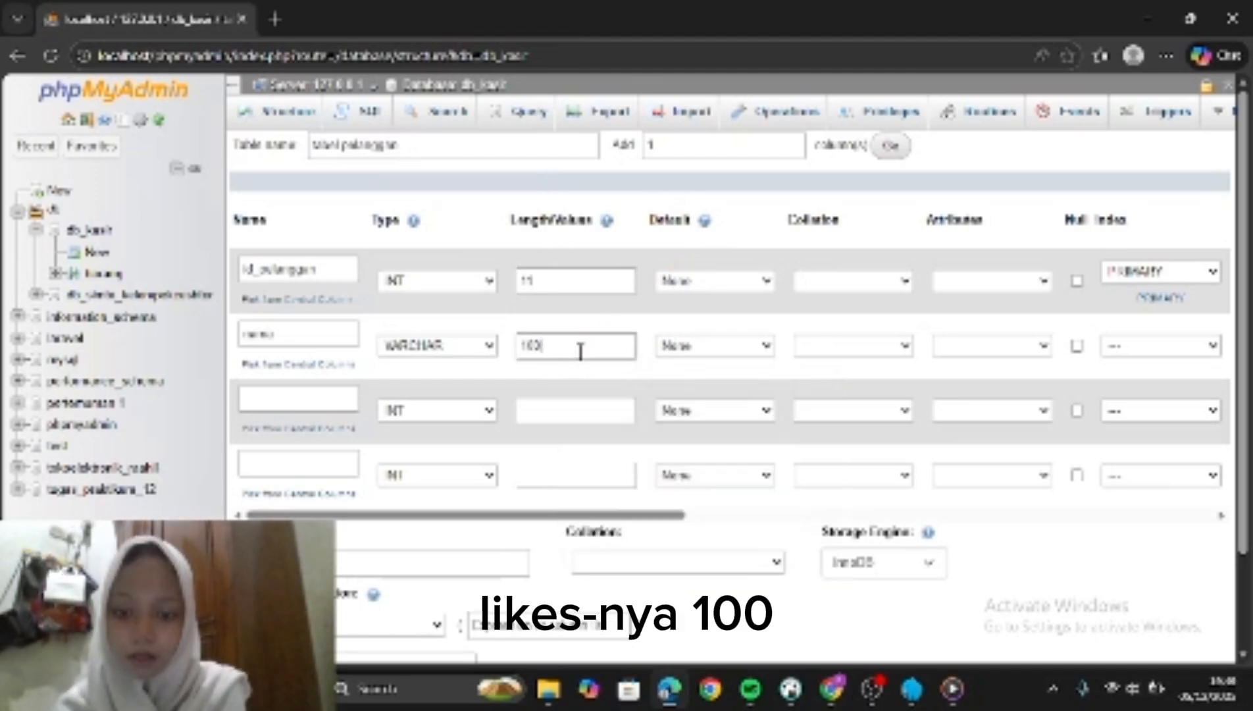
Define the third column as alamat with type TEXT, leaving its length empty.
left_click(277, 402)
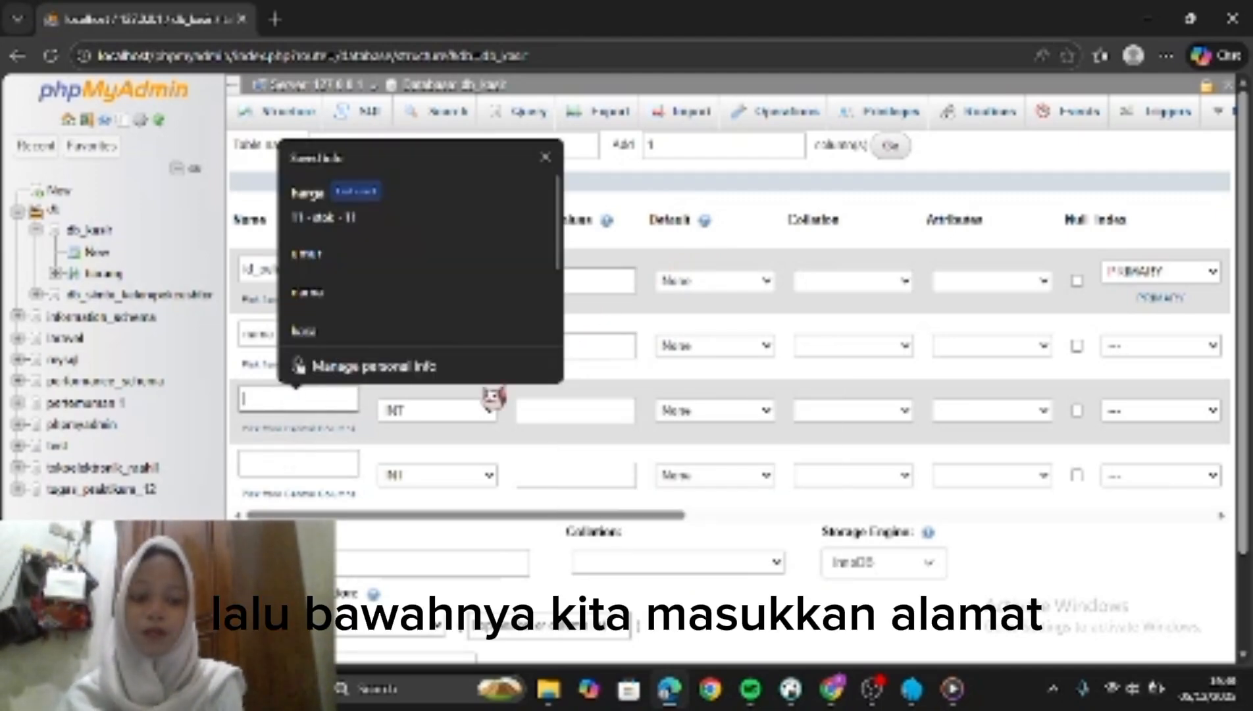
type("alamat")
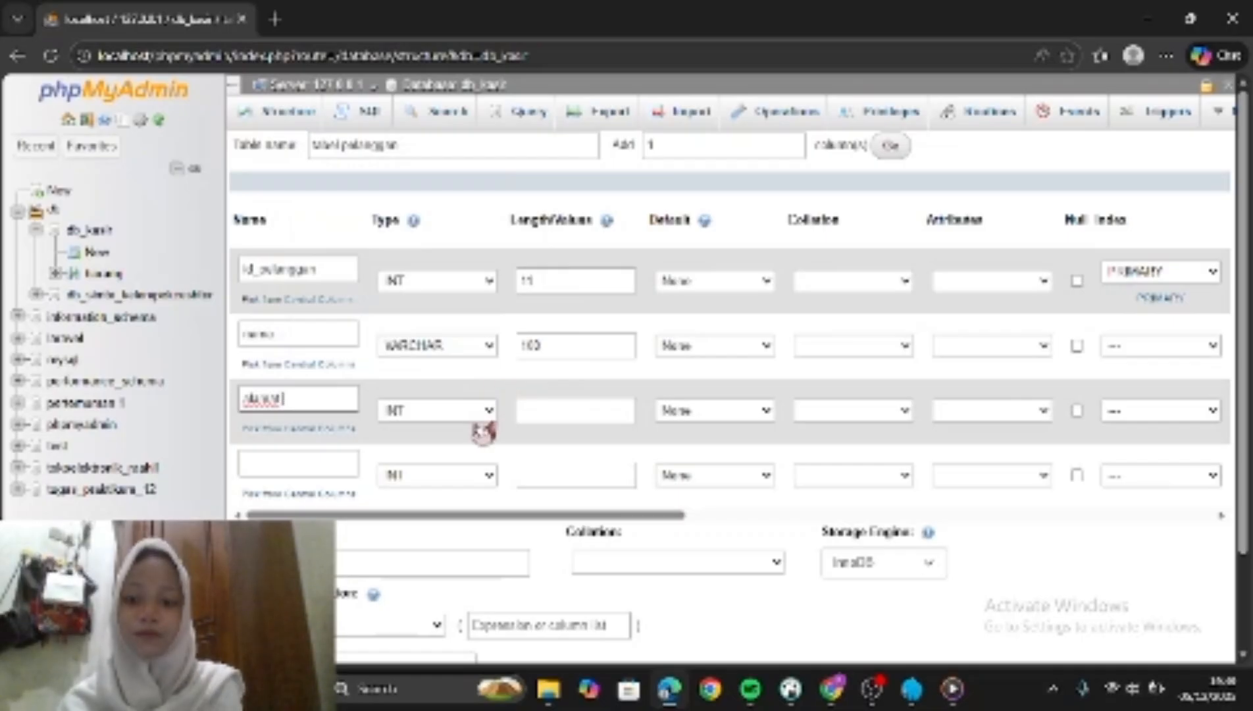
left_click(490, 410)
left_click(438, 53)
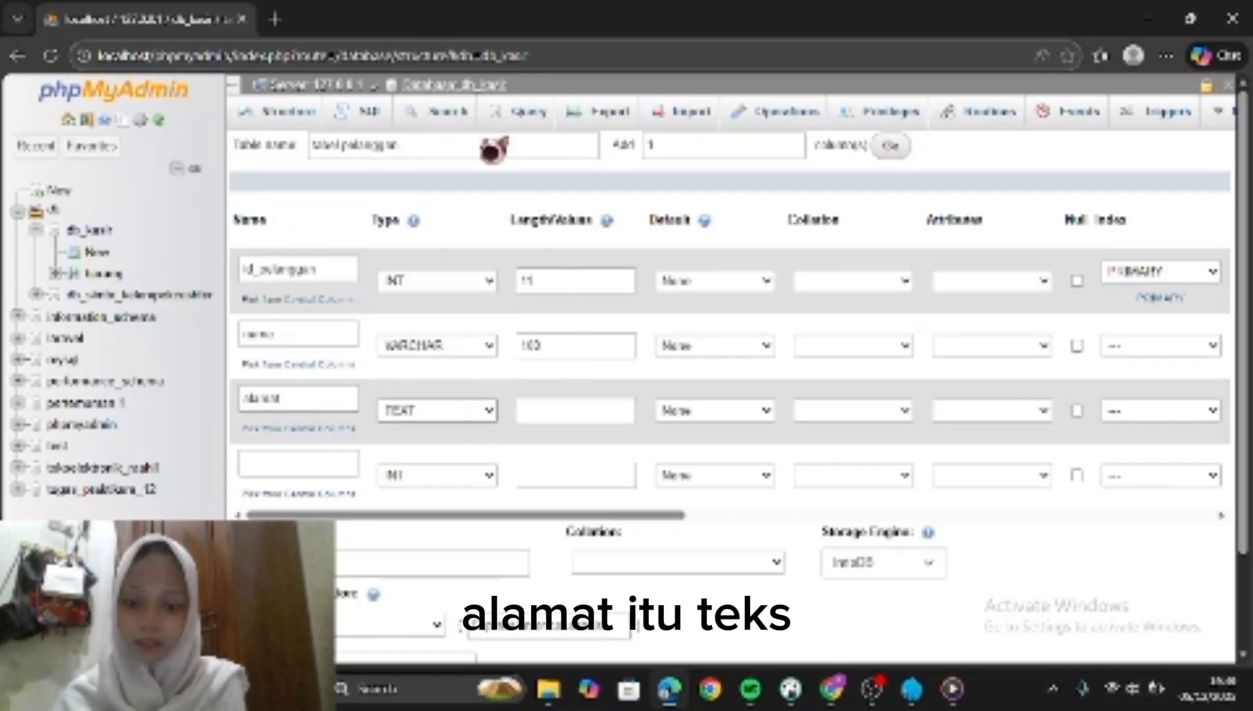
left_click(586, 413)
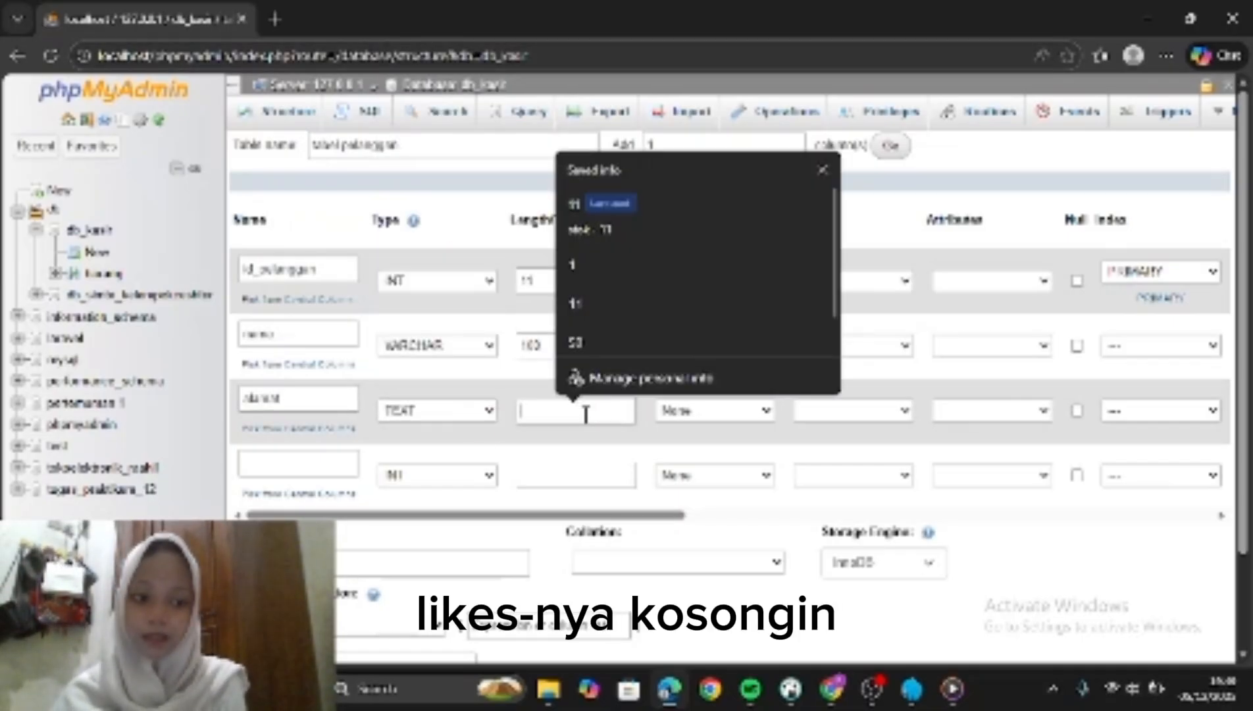
Define the fourth column as telepon with type VARCHAR and length 15, and save the tabel pelanggan table.
left_click(311, 465)
type("te")
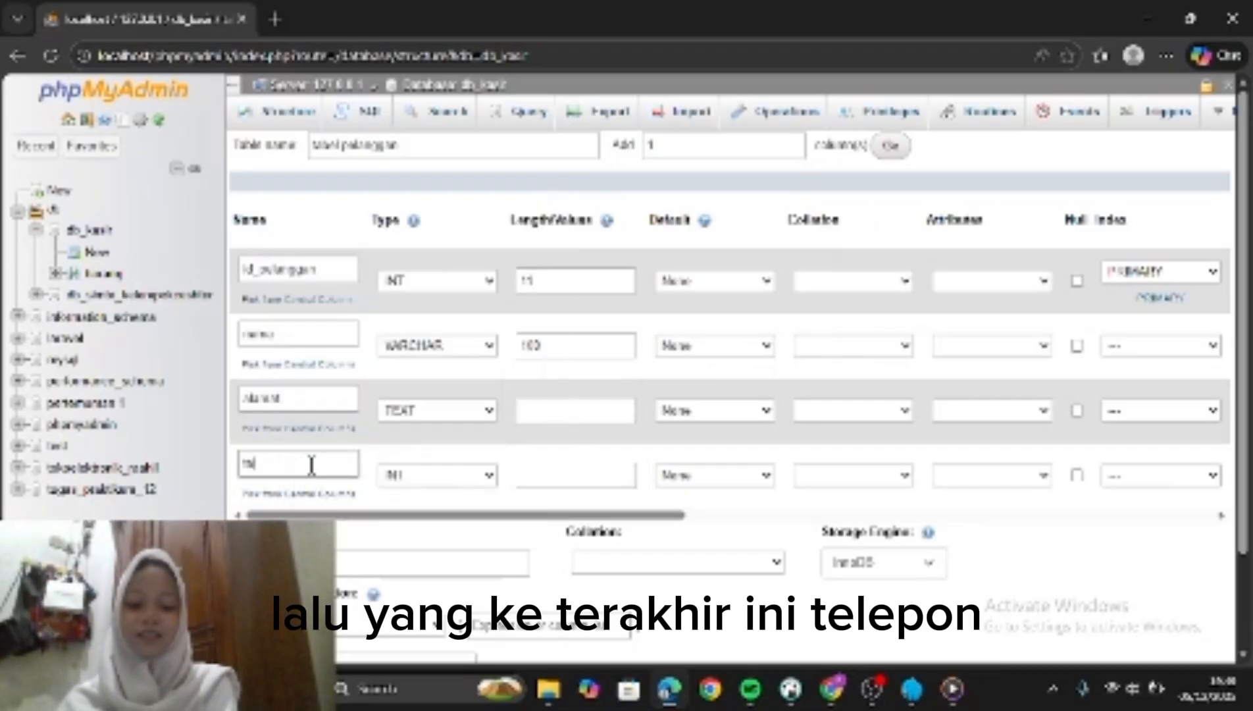
type("lepon")
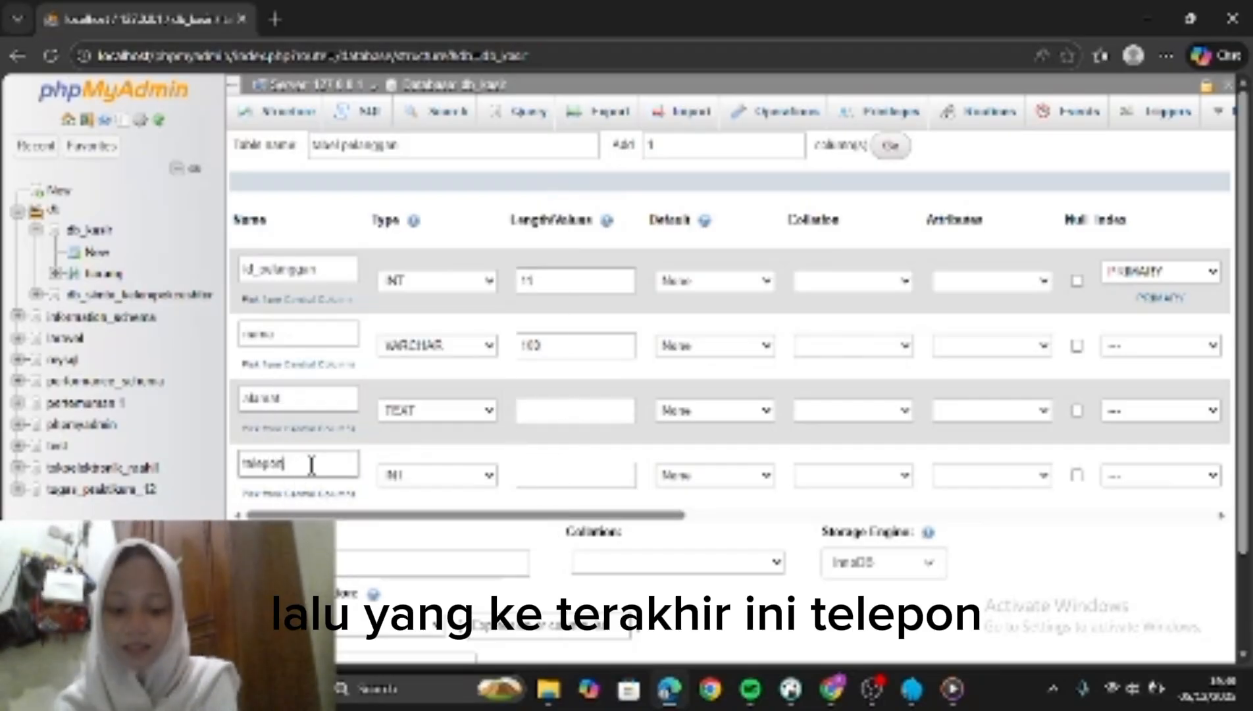
left_click(497, 475)
left_click(469, 46)
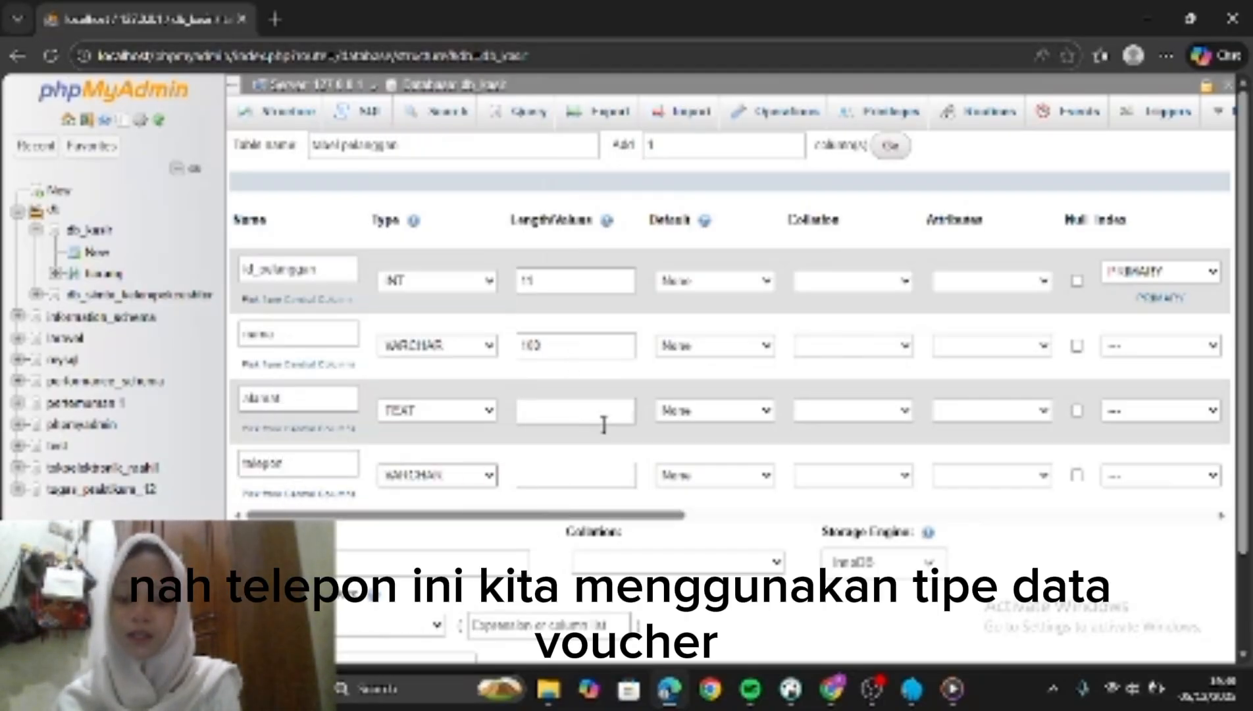
left_click(595, 475)
type("1")
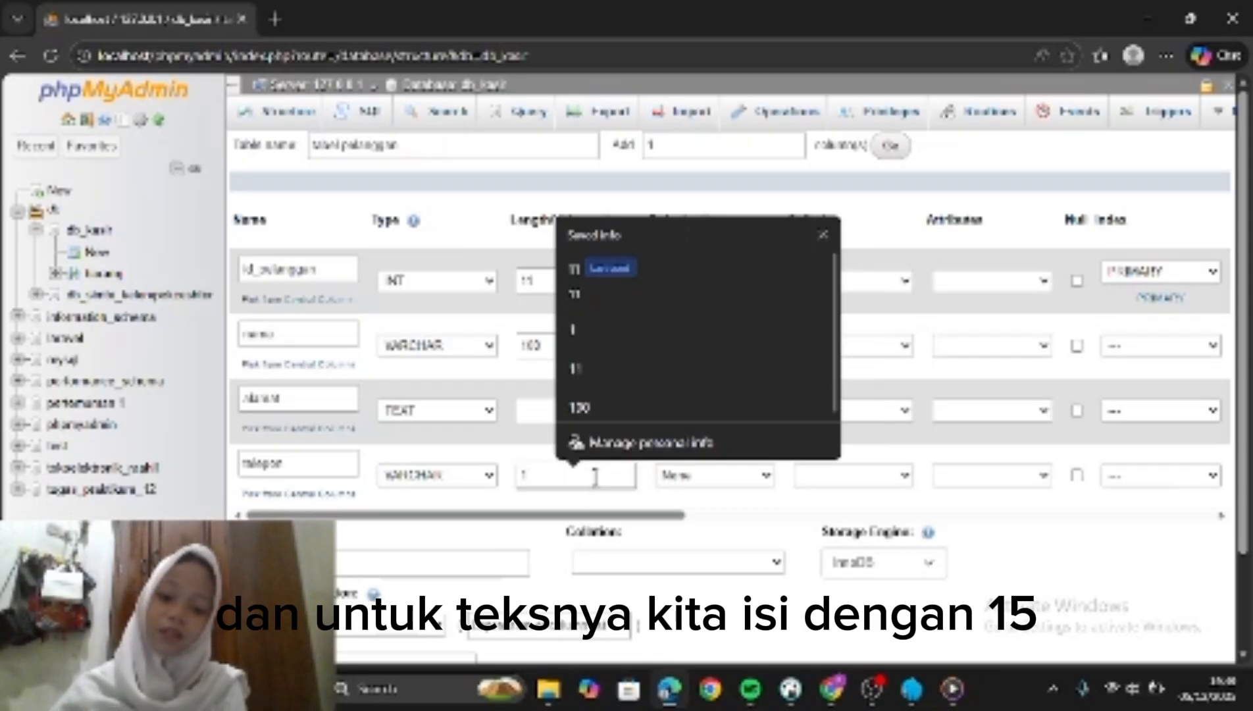
type("5")
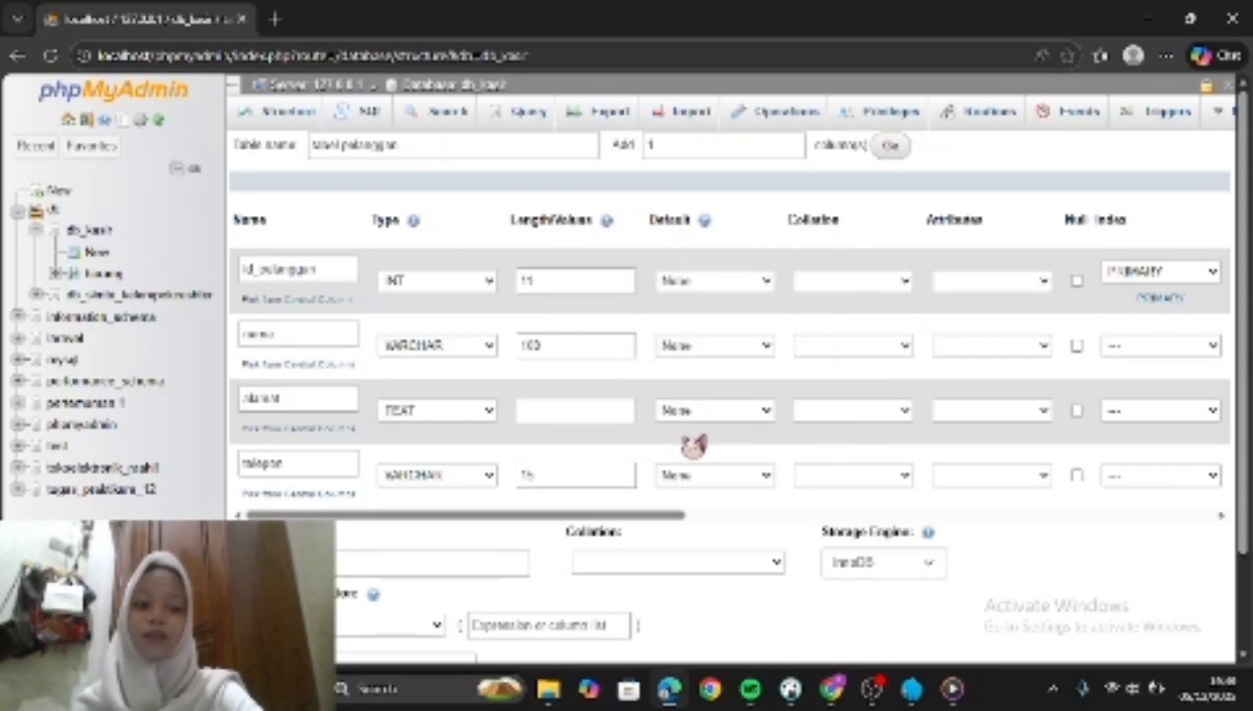
scroll(619, 448, "down", 3)
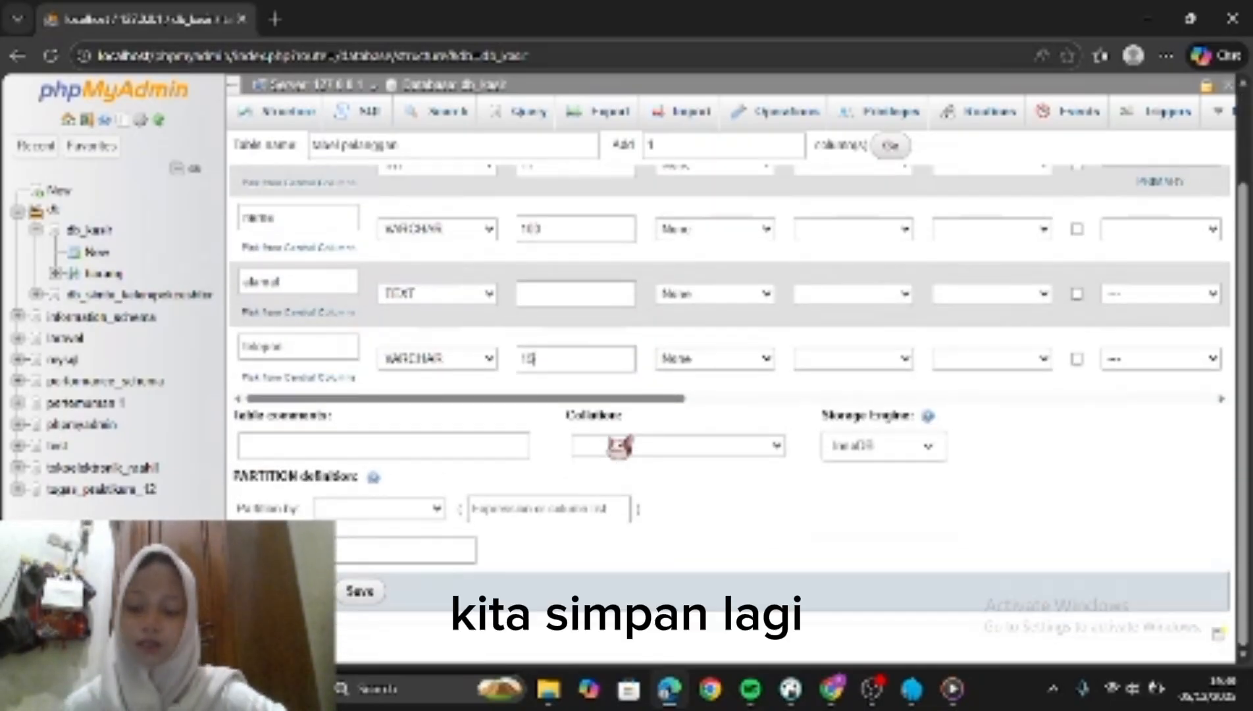
left_click(362, 595)
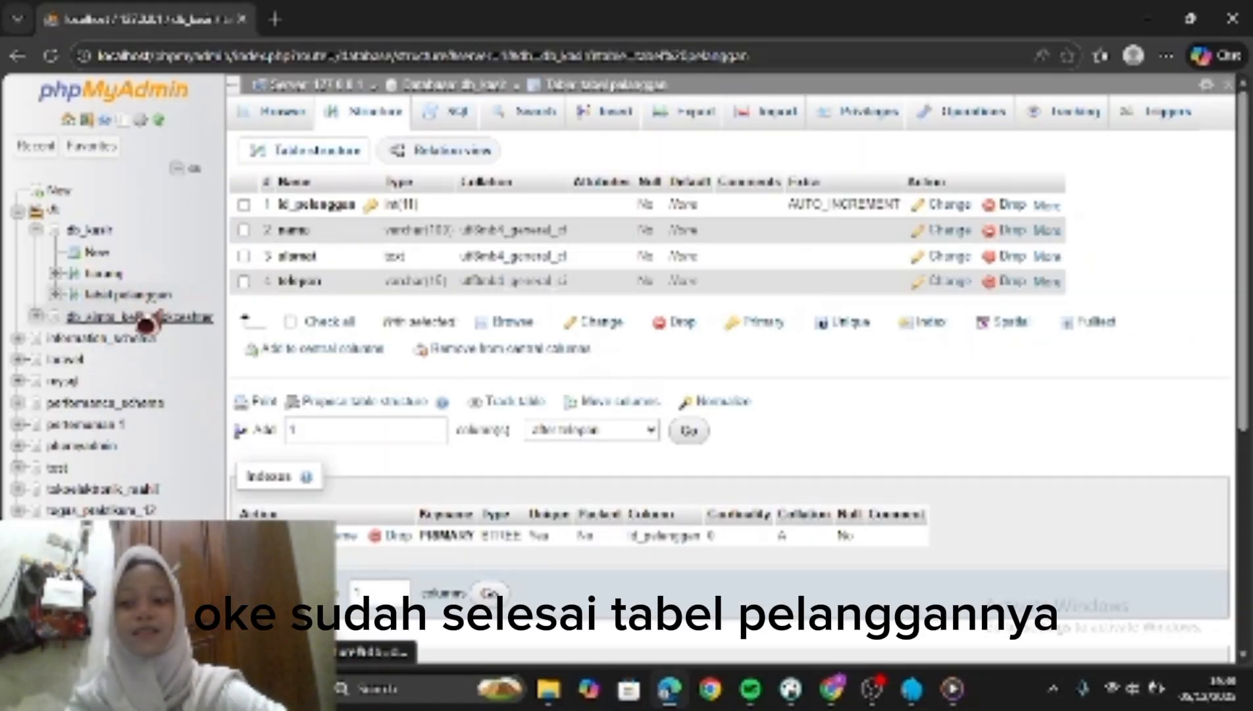
Start a new table named tabel user with 4 columns in db_kasir.
scroll(342, 453, "down", 3)
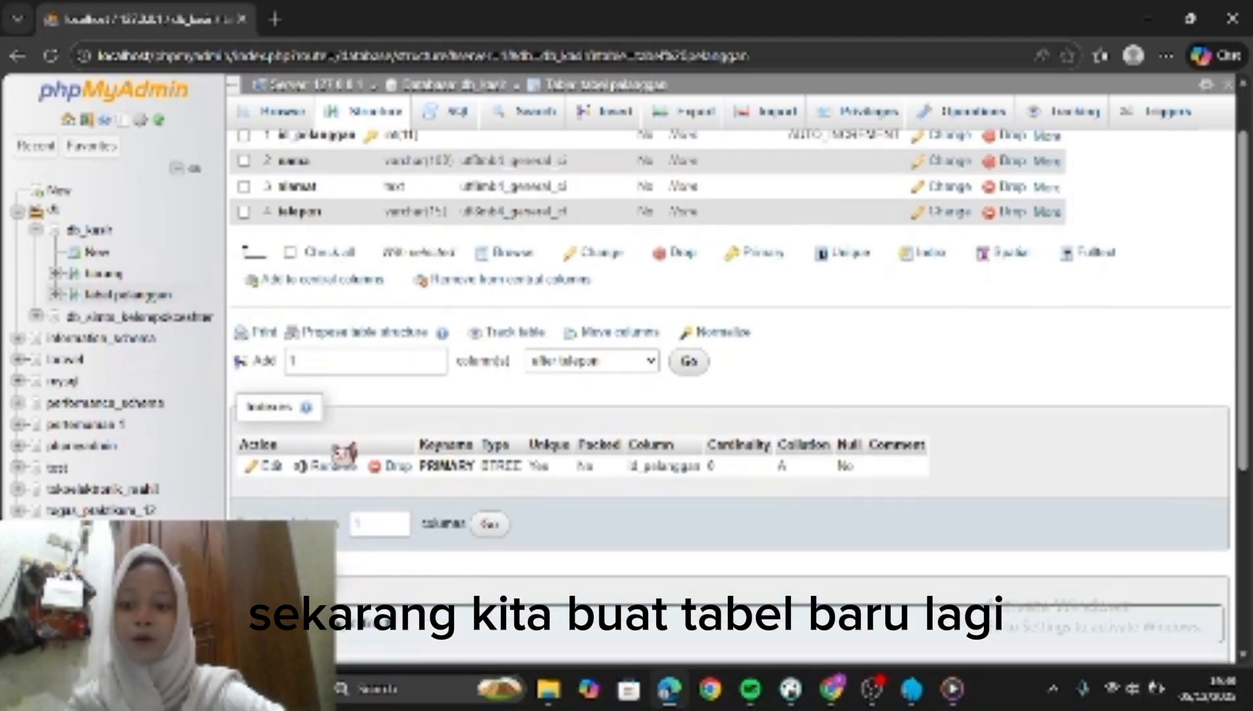
scroll(343, 450, "down", 3)
scroll(341, 448, "up", 6)
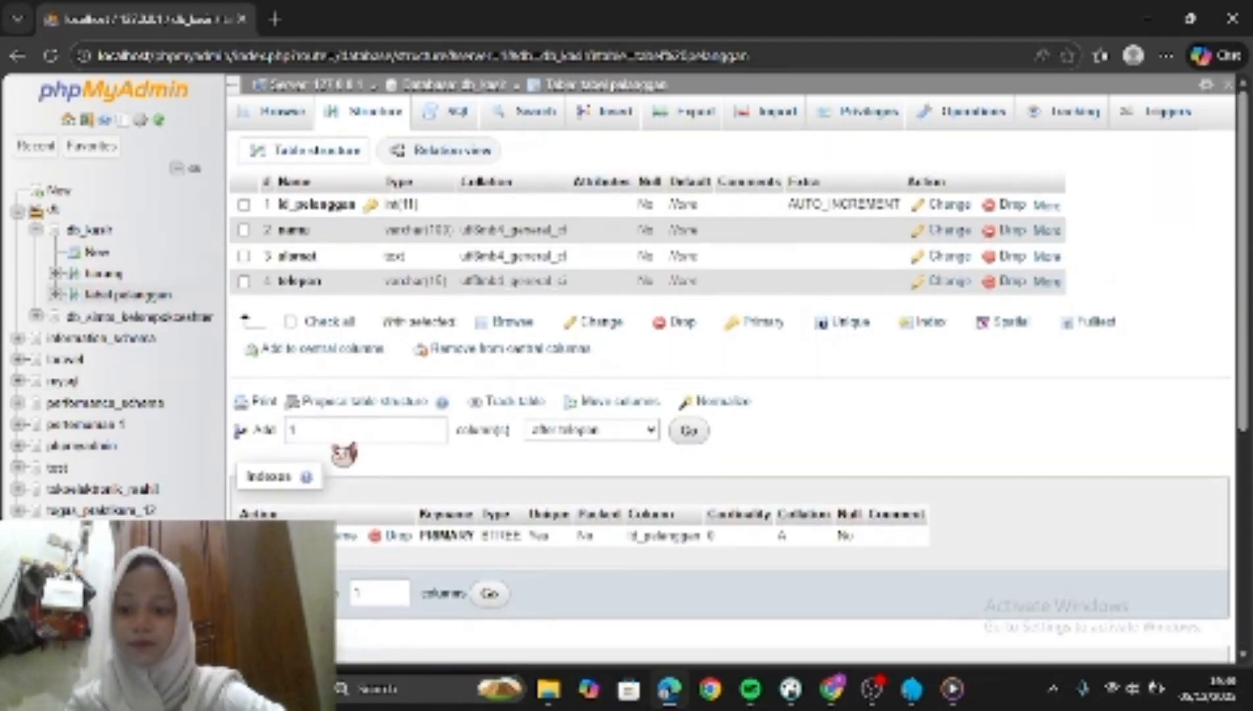
left_click(85, 231)
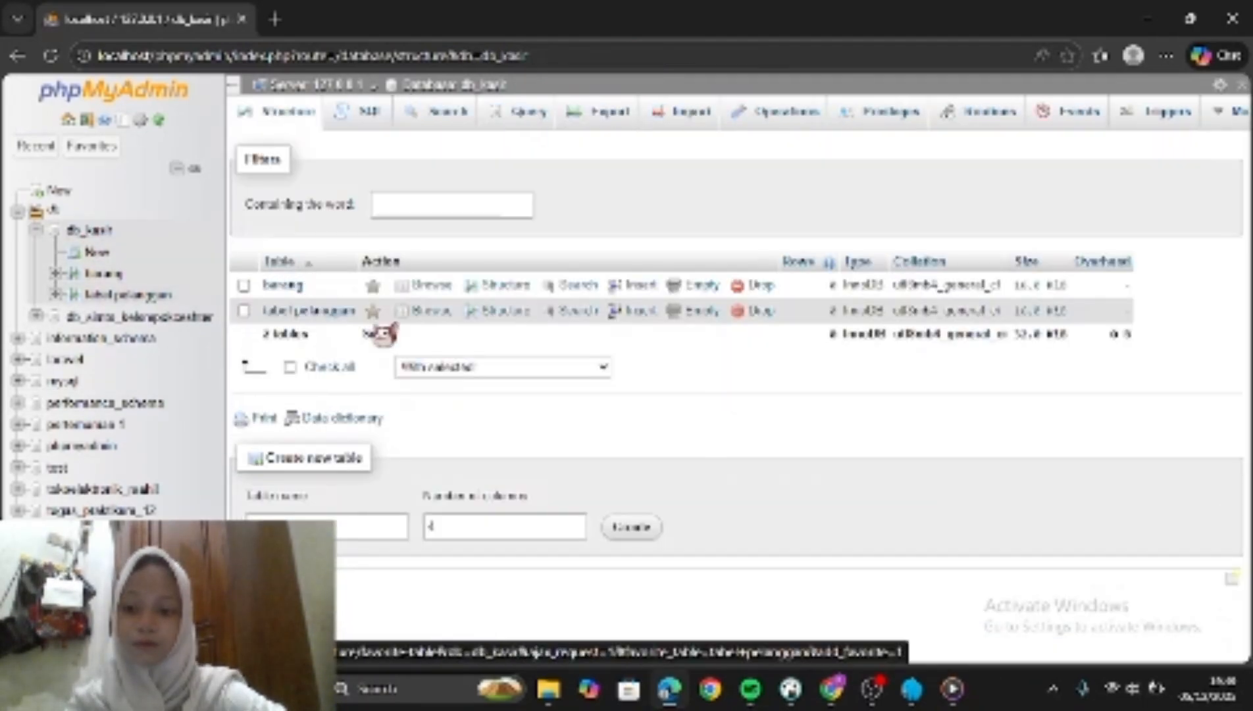
left_click(343, 527)
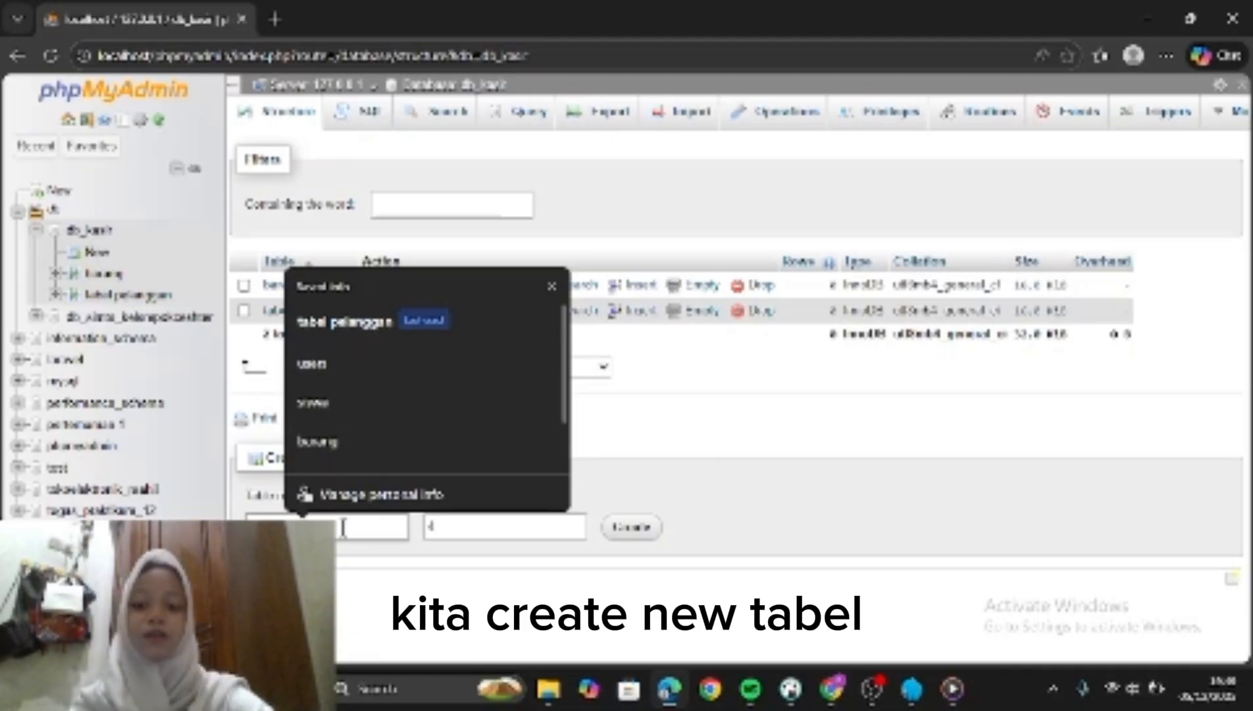
type("tabel")
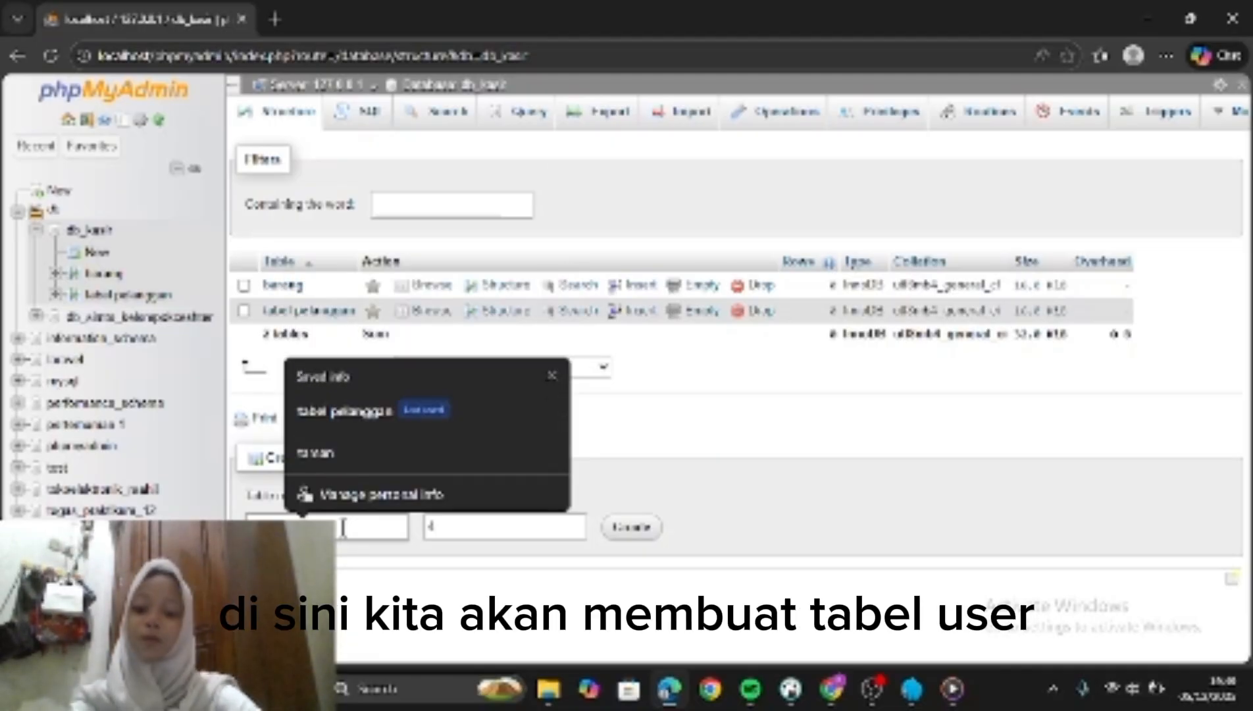
type("u")
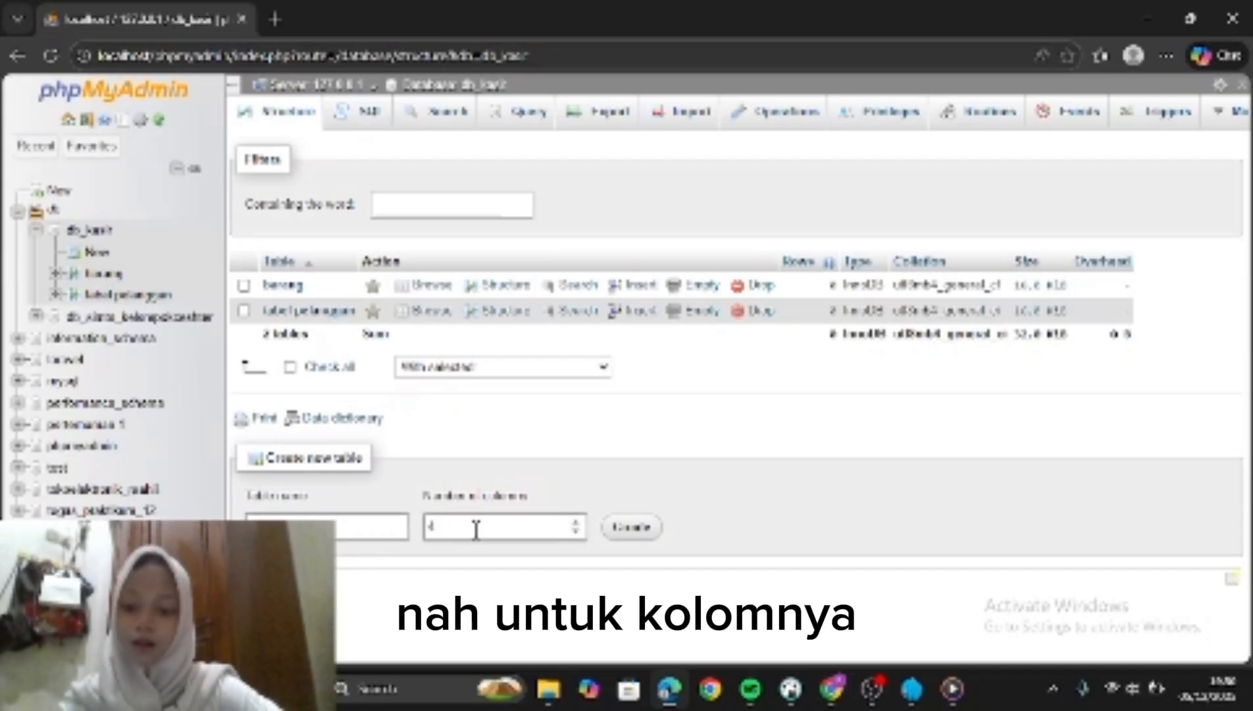
left_click(637, 529)
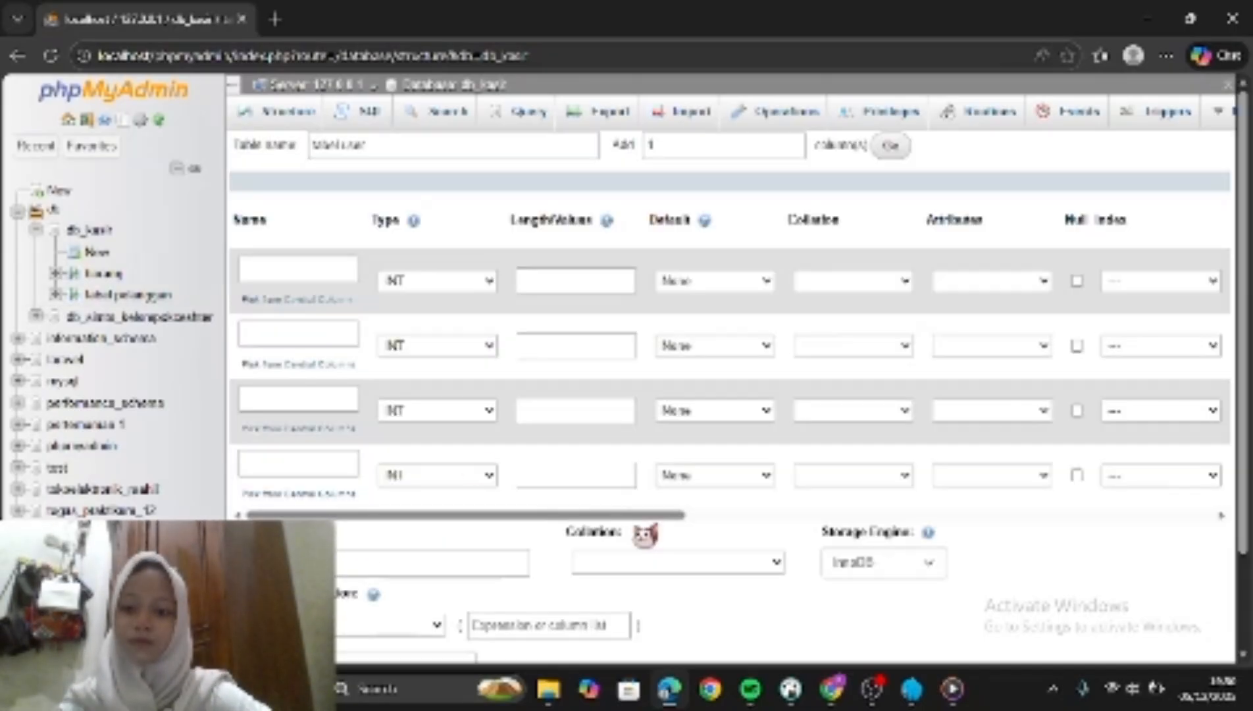
Define the first column as id_user, keeping type INT, with length 11 and no auto-increment or primary key.
left_click(307, 266)
type("id")
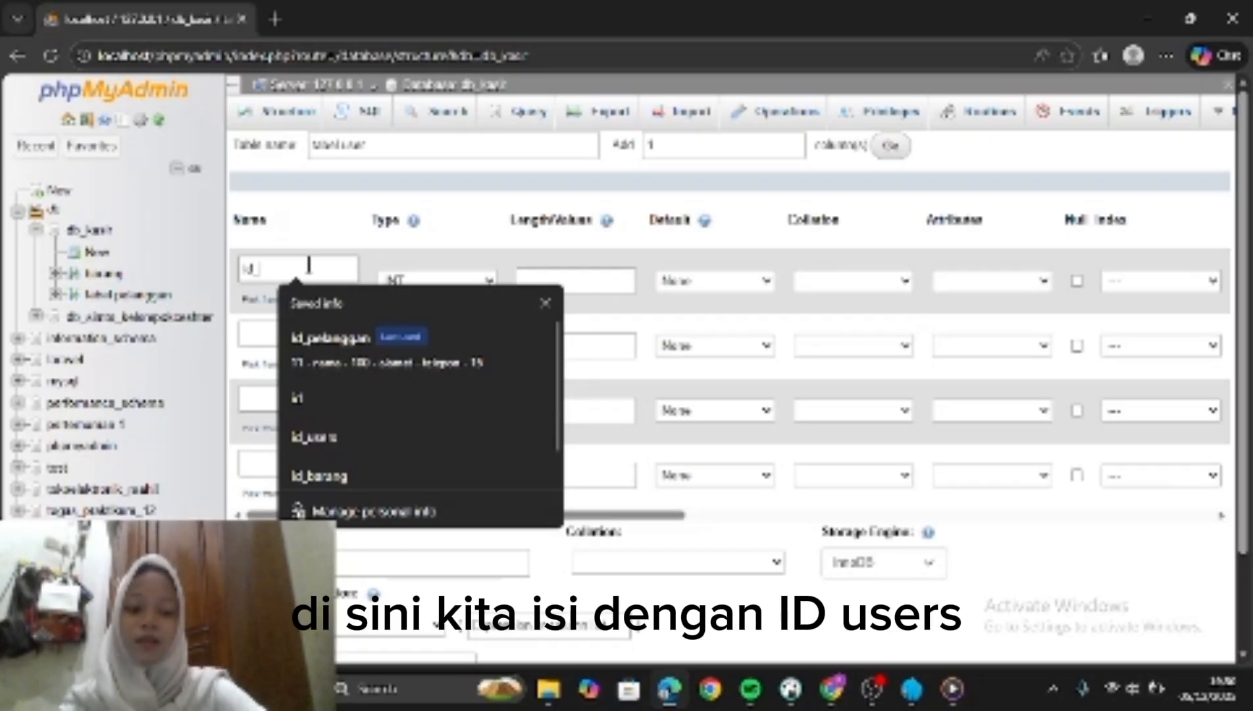
type("_user")
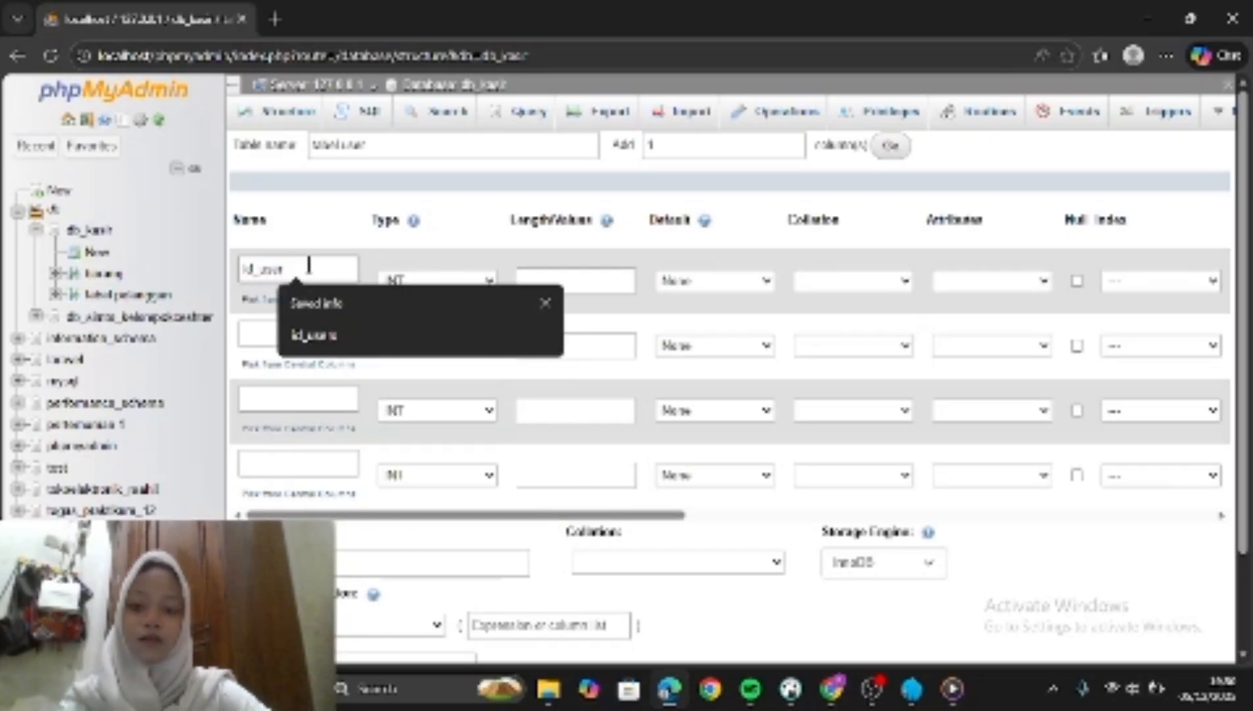
left_click(526, 281)
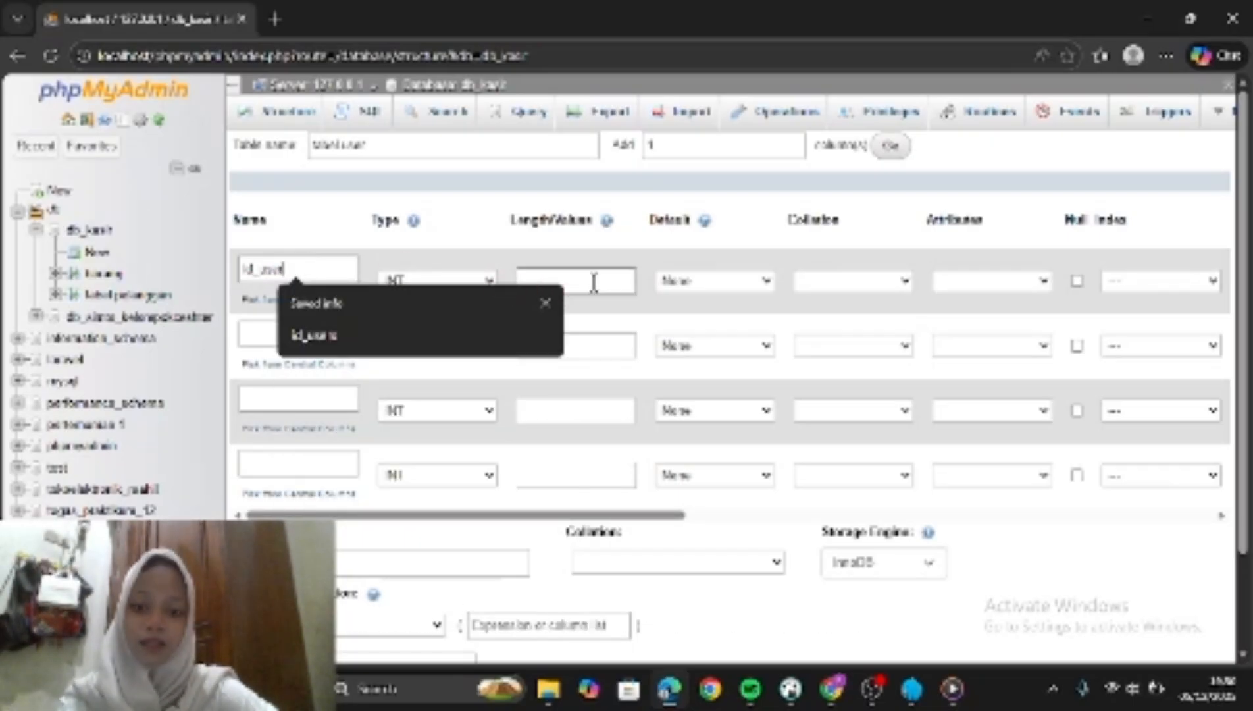
type("11")
scroll(422, 395, "right", 6)
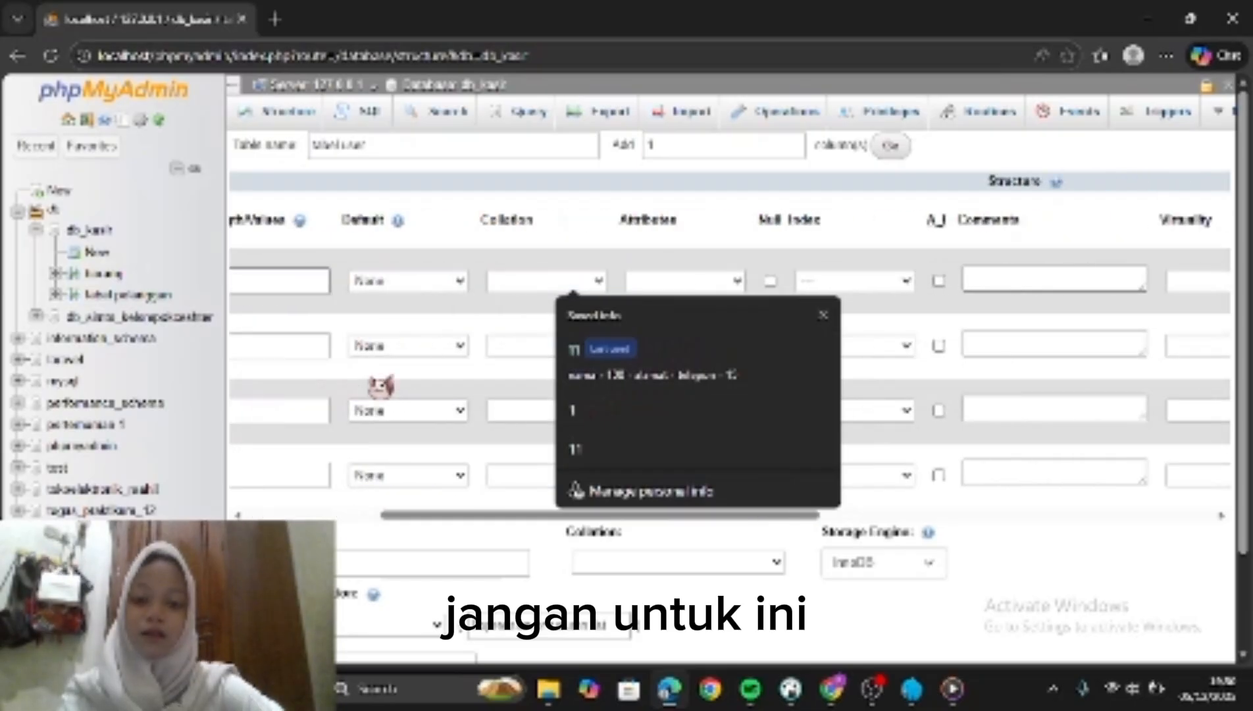
Define the second column as username with type VARCHAR and length 50.
scroll(380, 387, "left", 6)
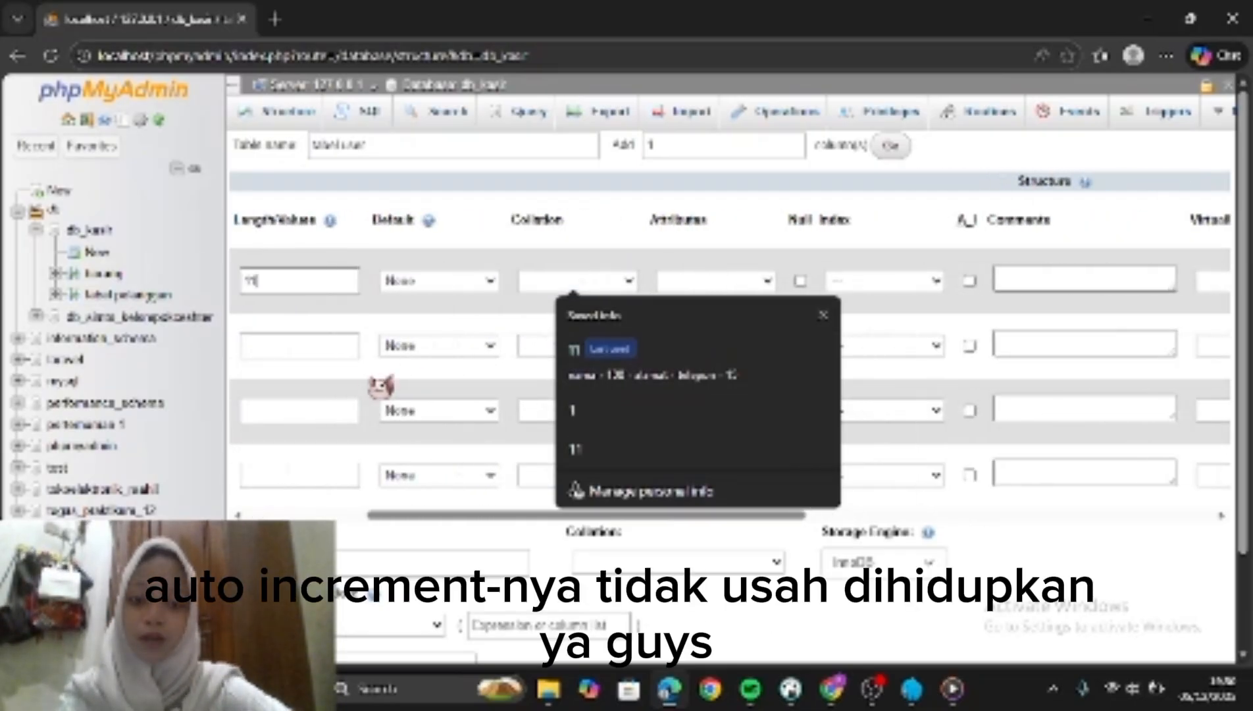
left_click(313, 337)
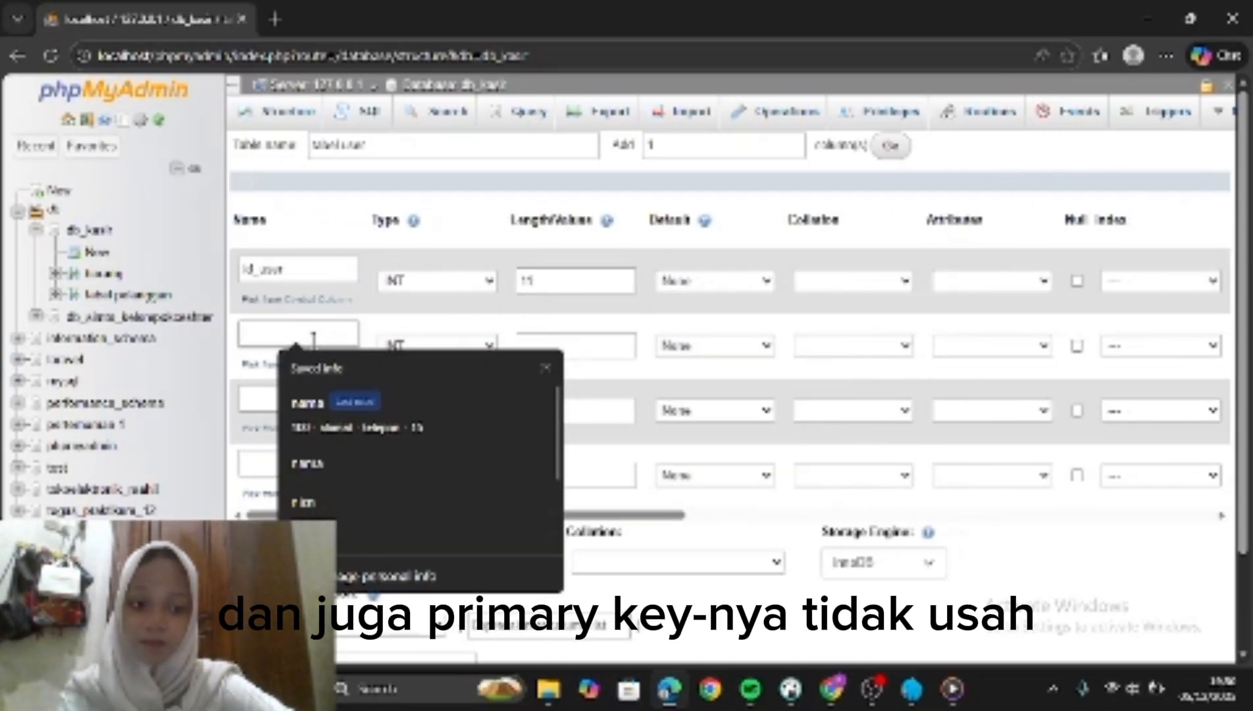
type("username")
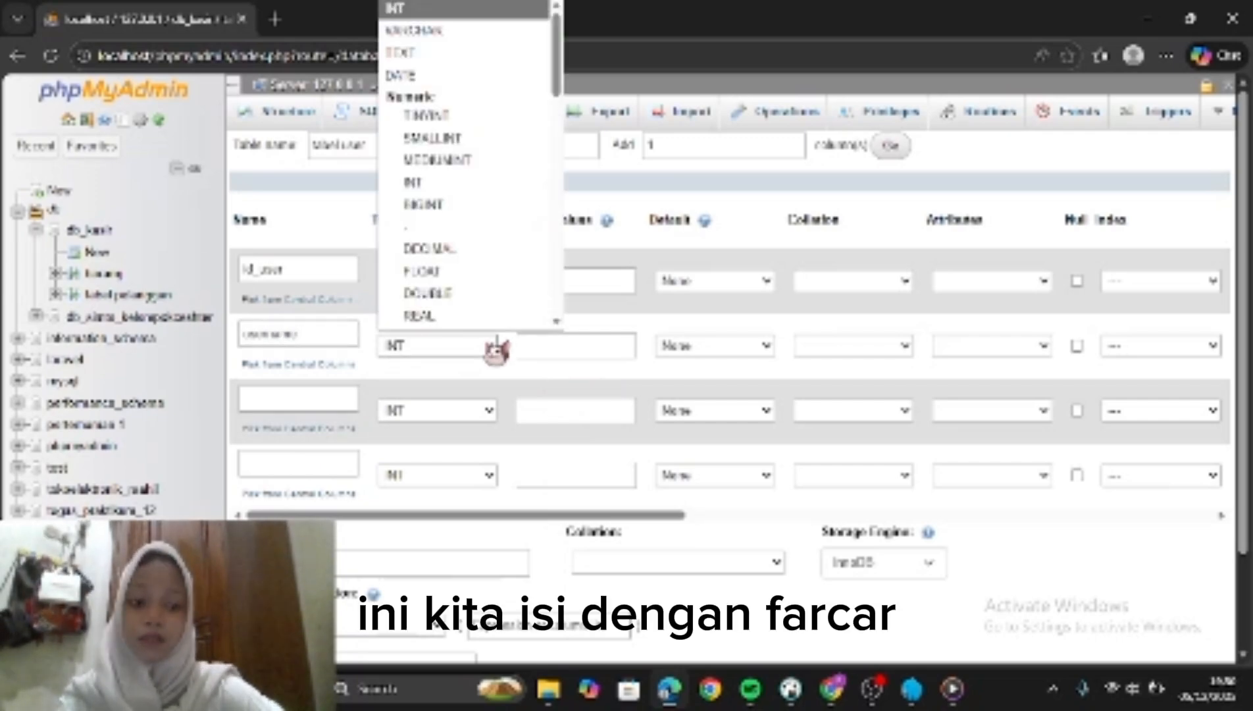
left_click(464, 32)
left_click(586, 347)
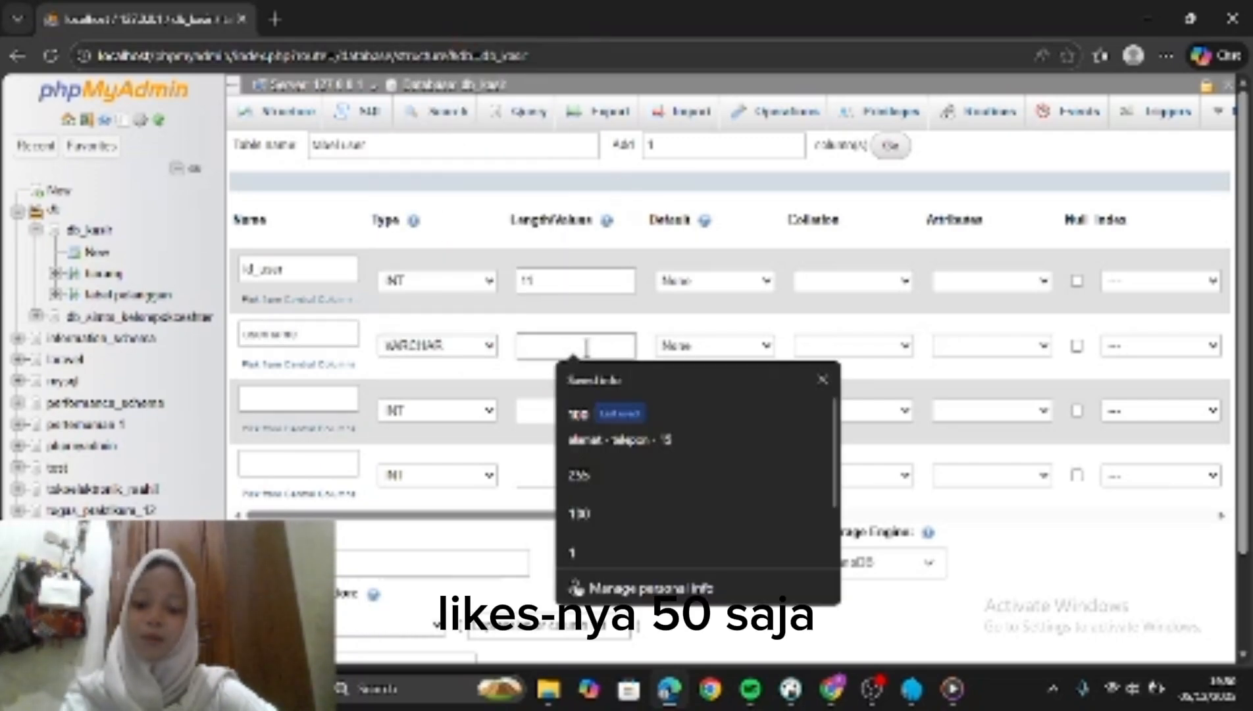
type("50")
Define the third column as password with type VARCHAR and length 255.
left_click(304, 401)
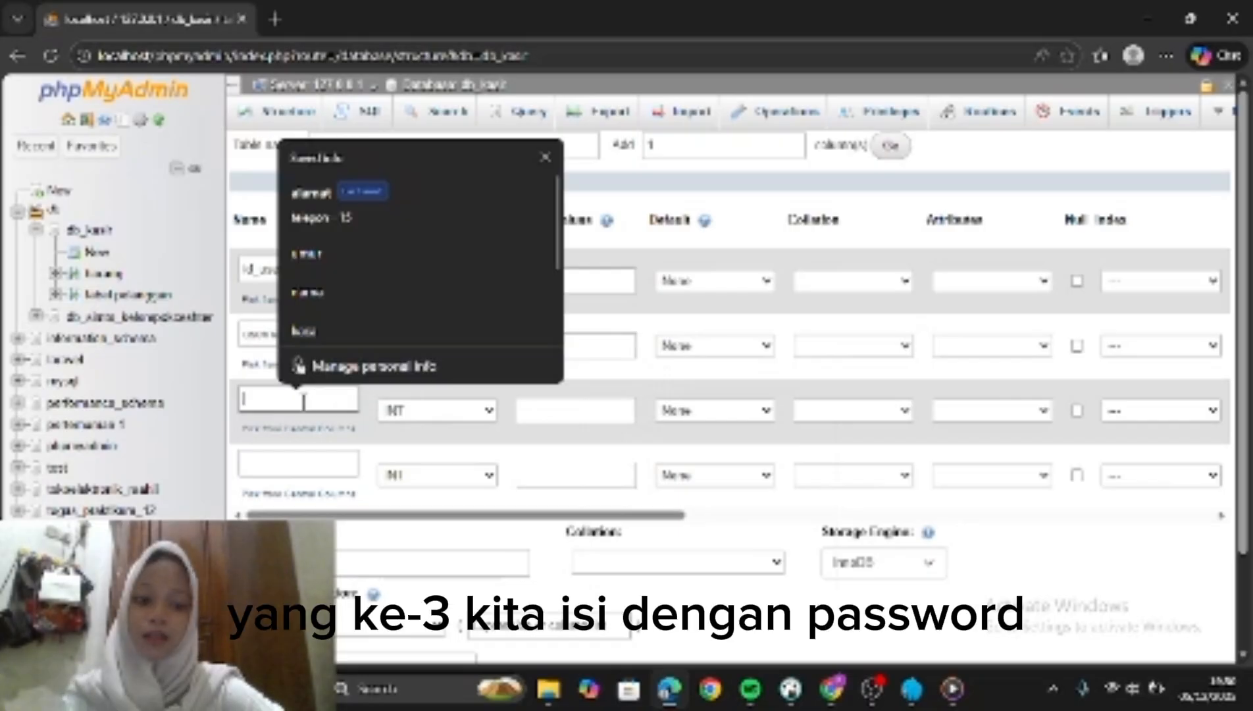
type("password")
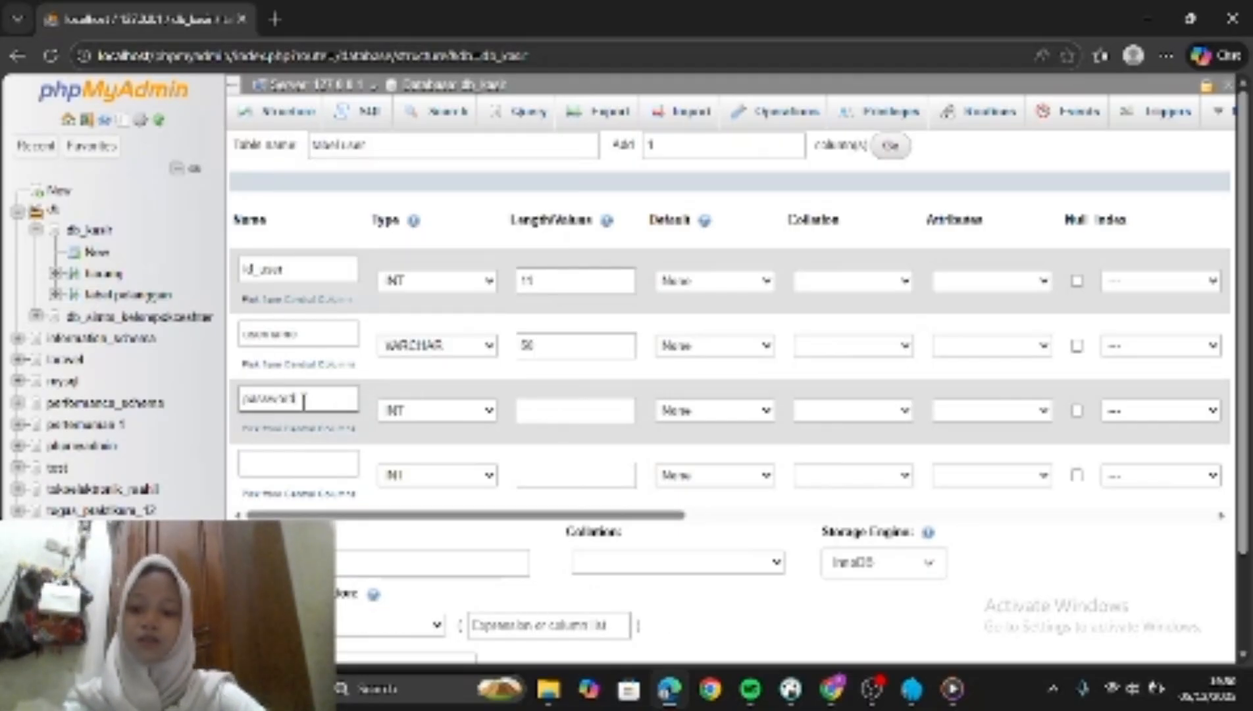
left_click(495, 409)
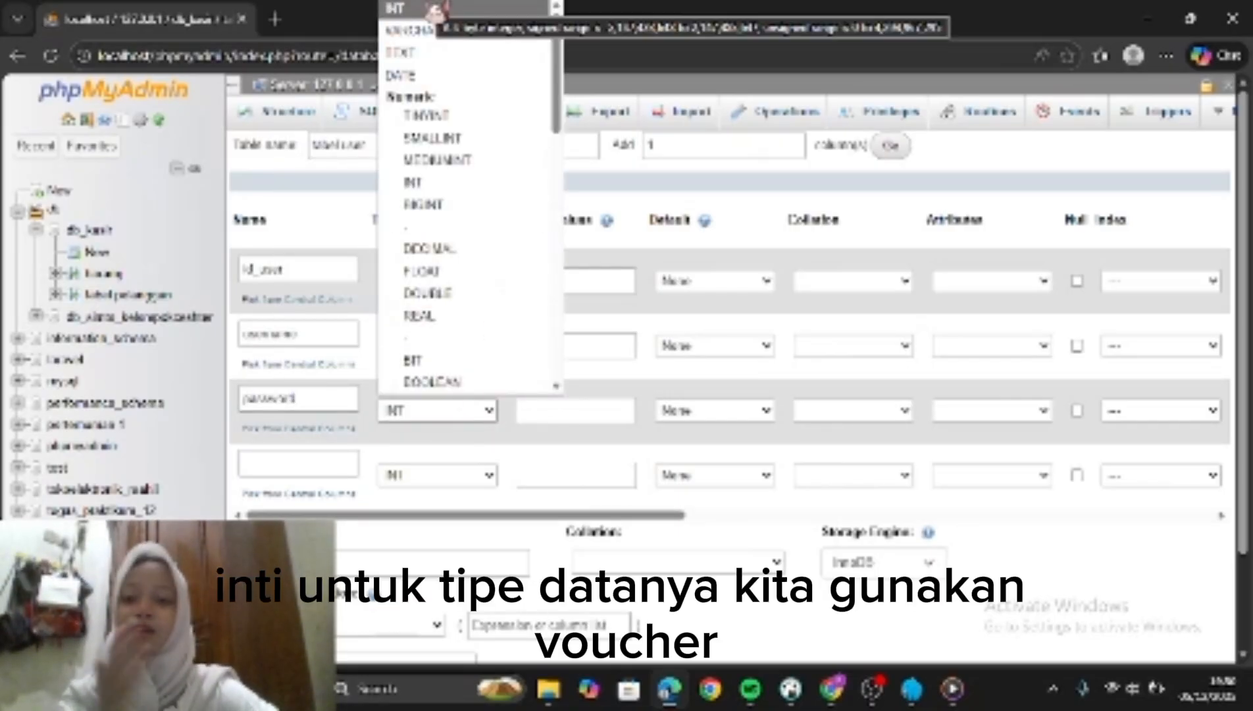
left_click(426, 31)
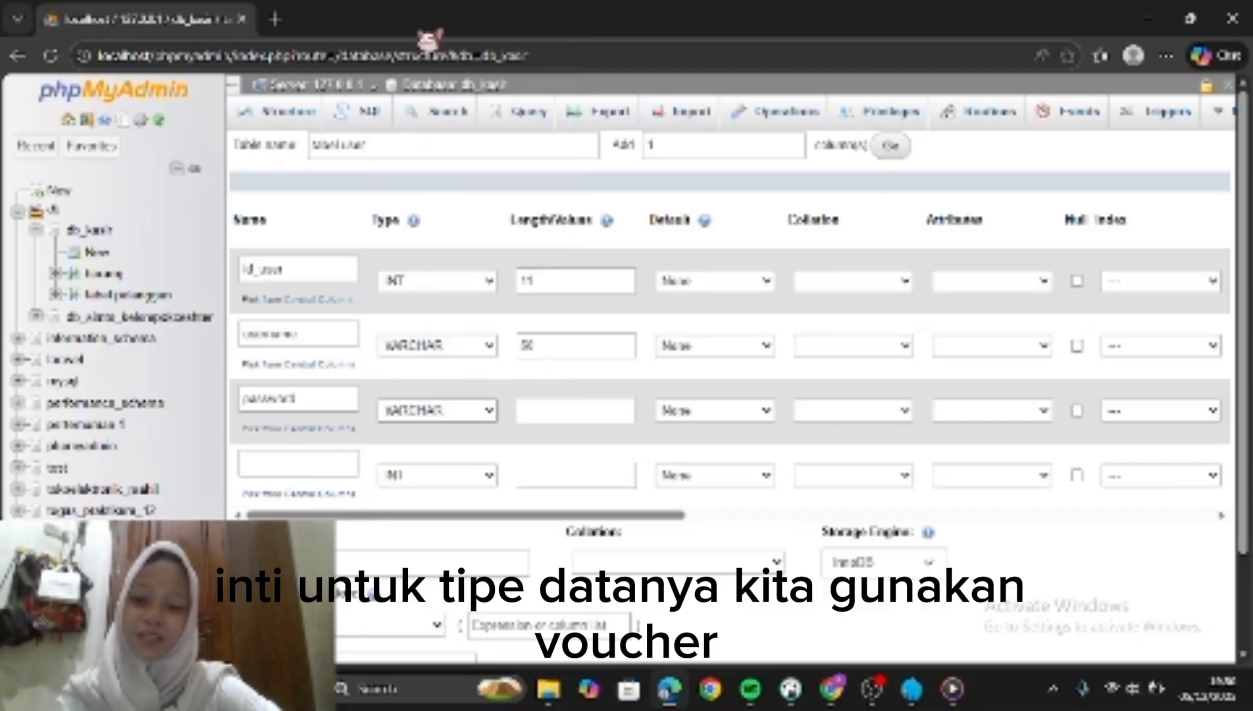
left_click(564, 409)
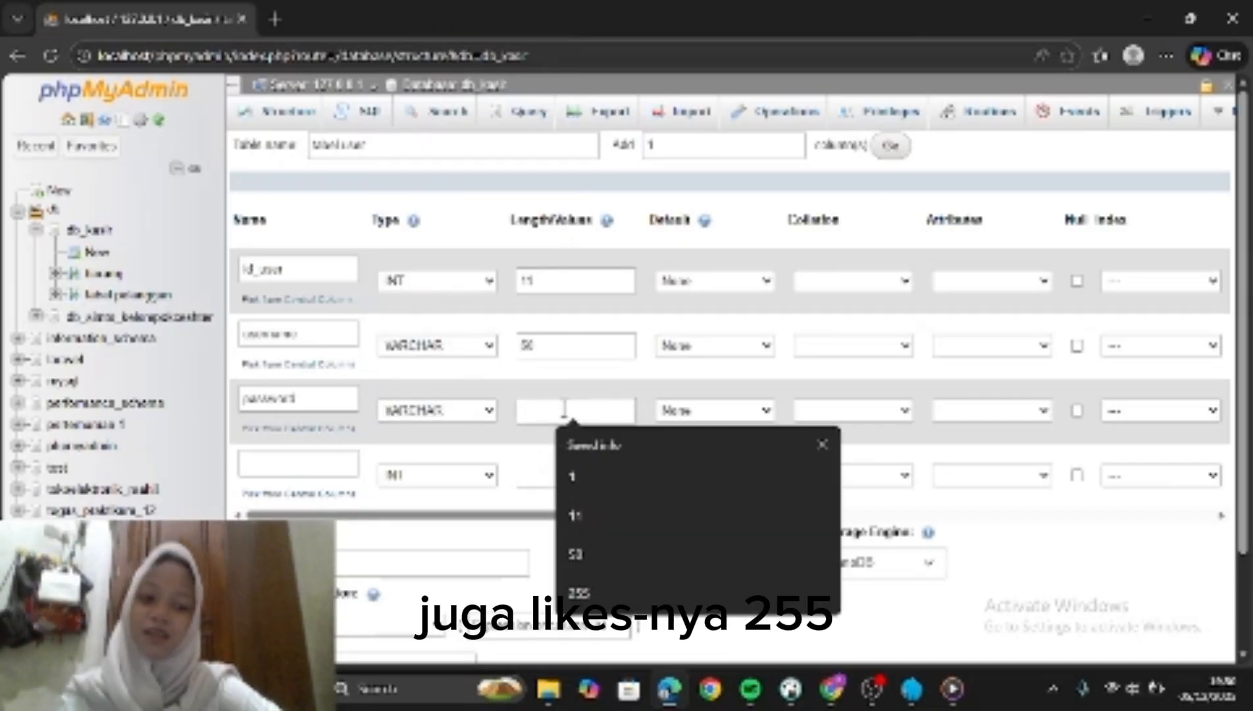
type("255")
Define the fourth column as level with type ENUM and values admin and kasir, and save the tabel user table.
left_click(314, 461)
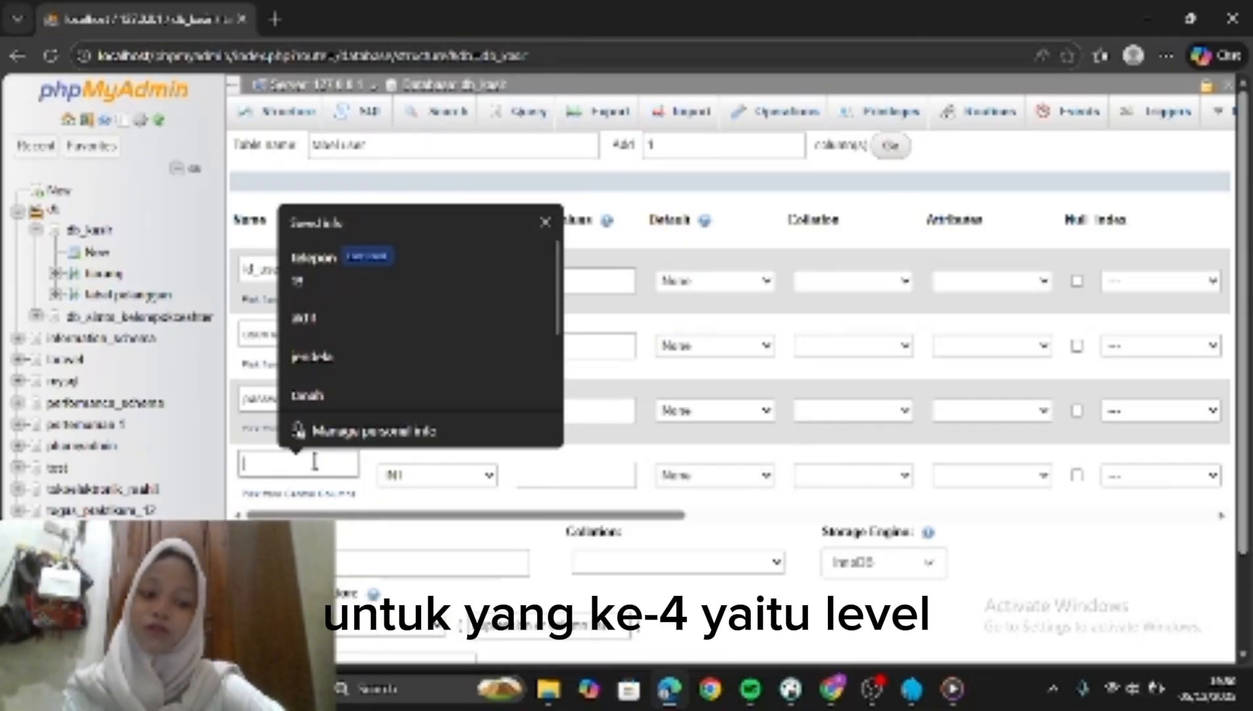
type("level")
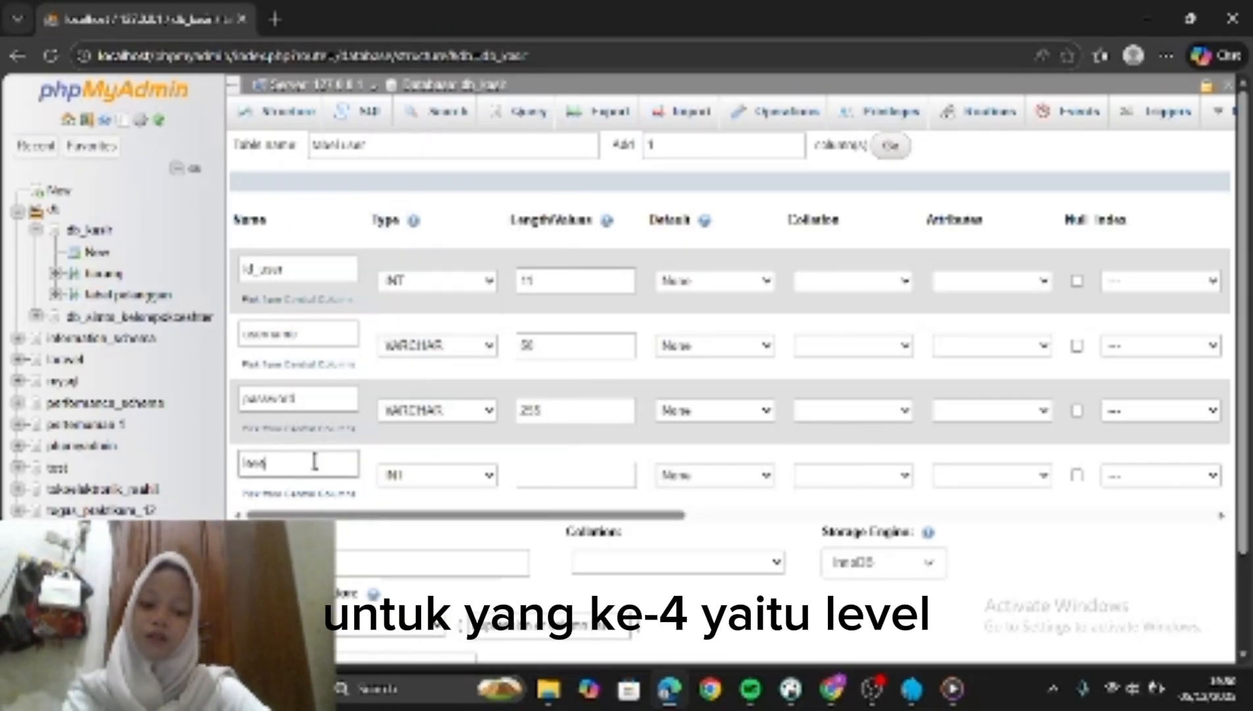
left_click(492, 475)
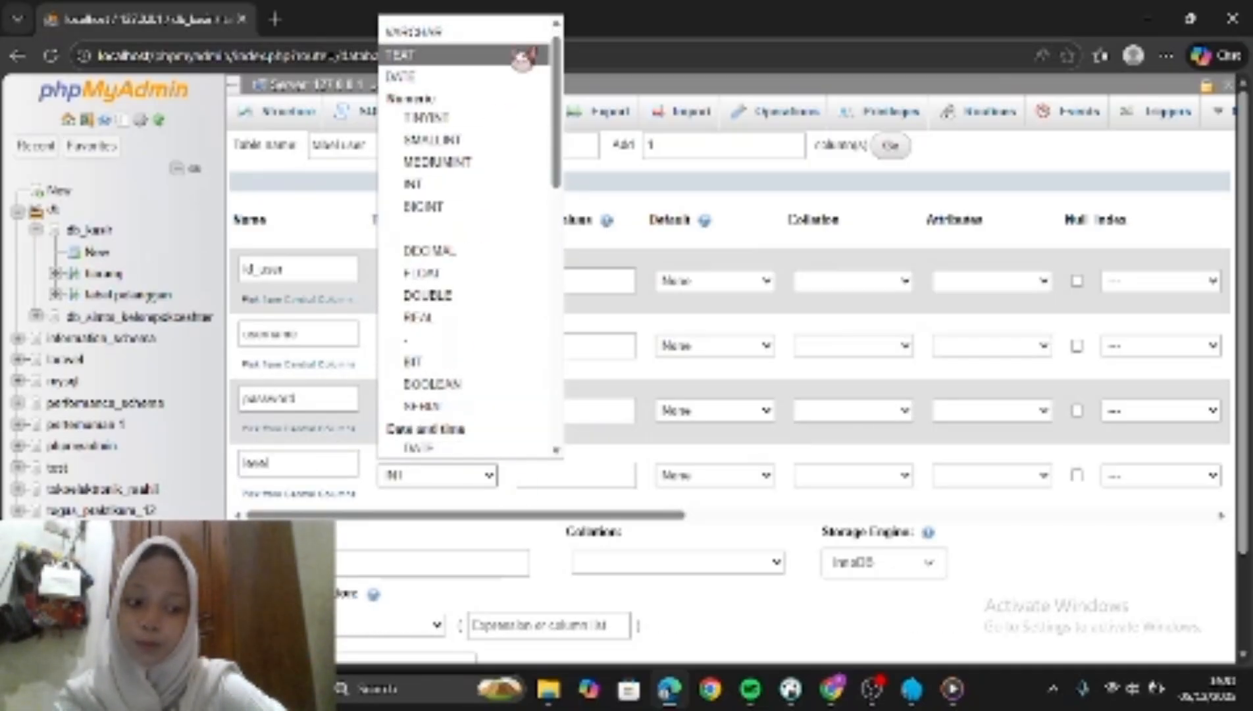
scroll(476, 368, "down", 4)
scroll(475, 371, "down", 2)
scroll(475, 372, "up", 6)
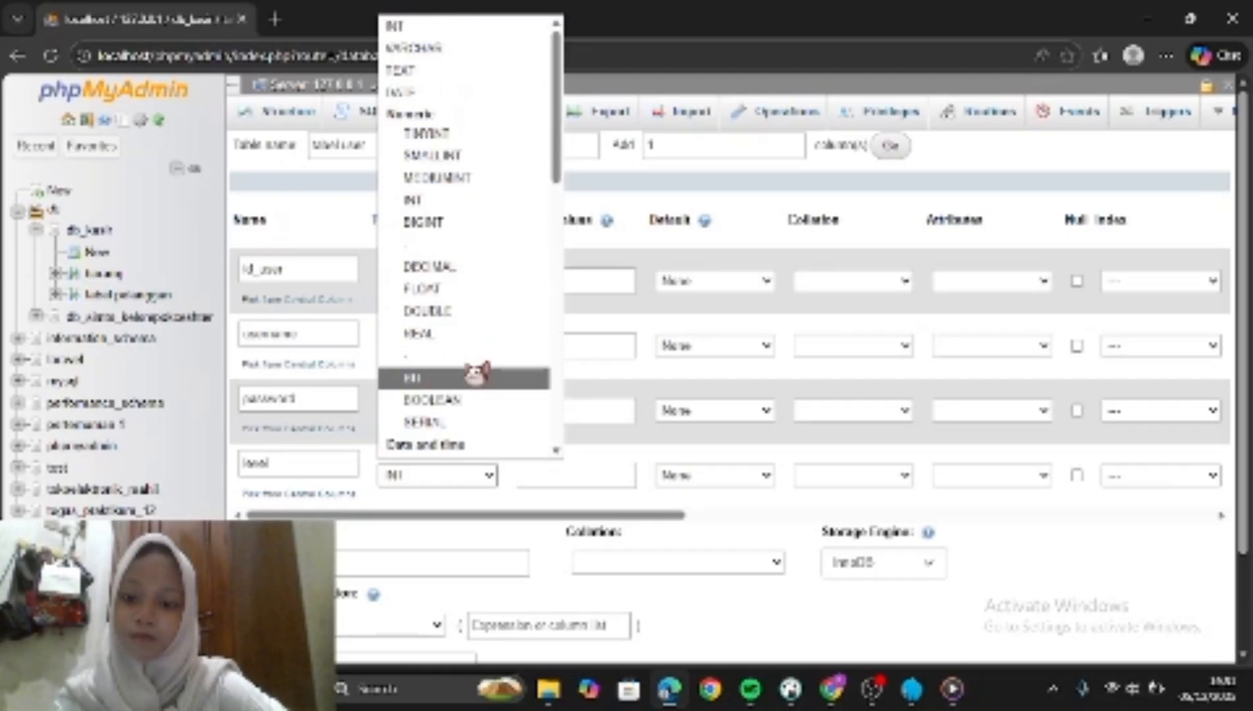
scroll(475, 371, "down", 5)
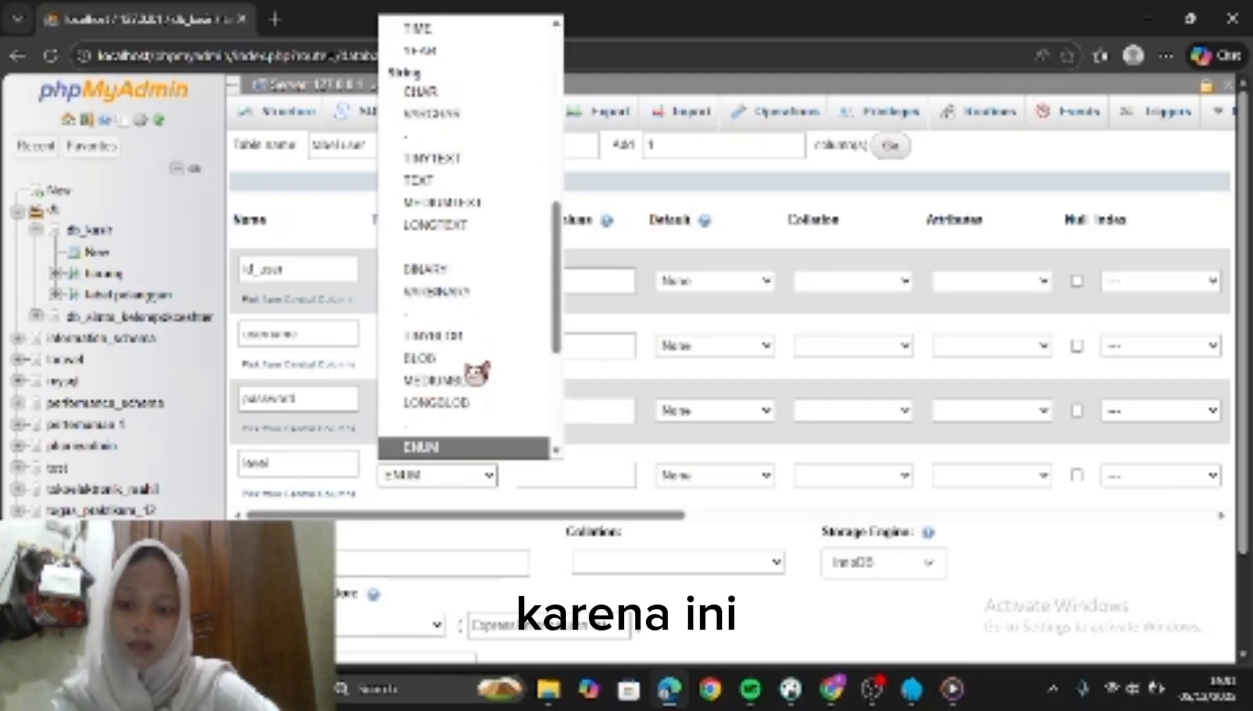
left_click(492, 437)
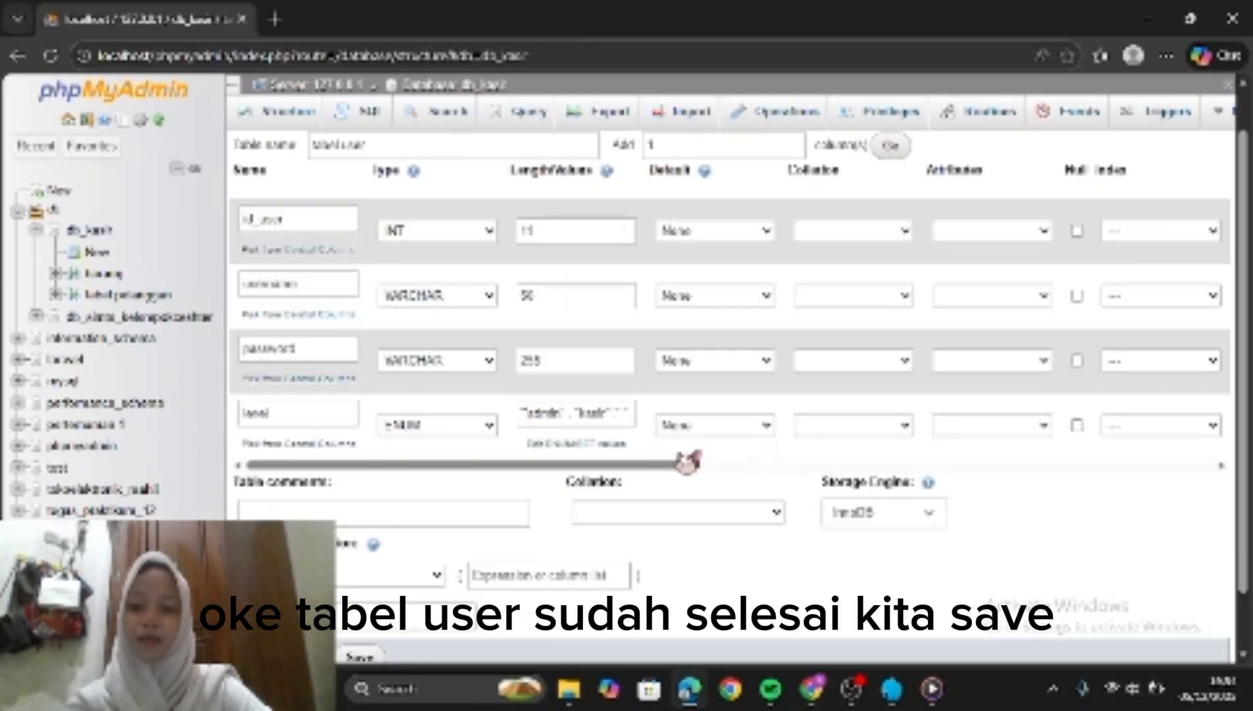
scroll(683, 457, "down", 3)
scroll(688, 462, "up", 1)
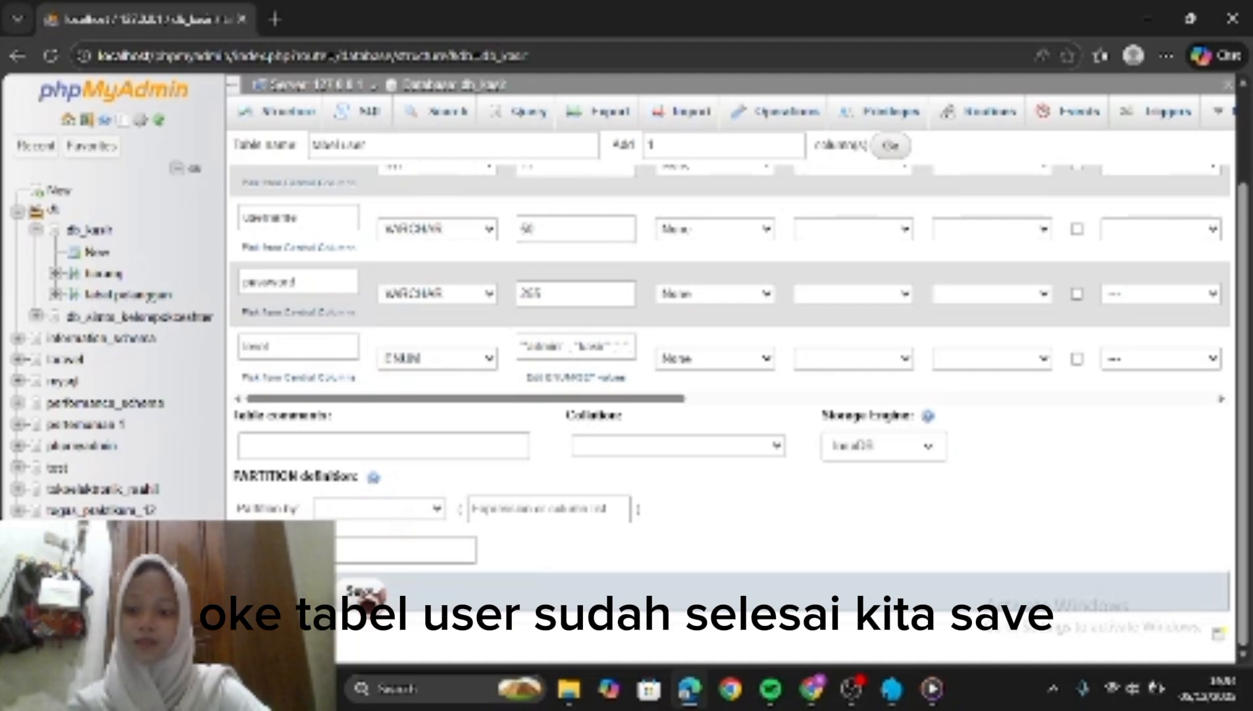
left_click(366, 592)
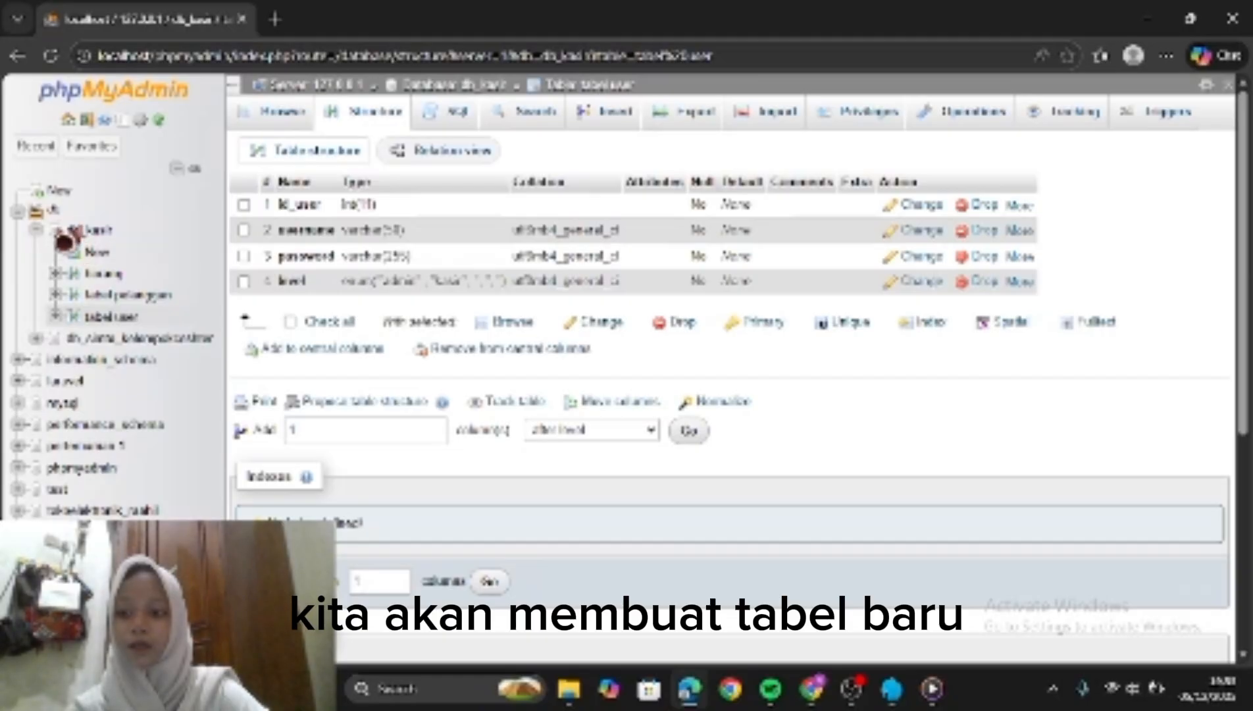
Start a new table named tabel transaksi with 5 columns in db_kasir.
left_click(104, 247)
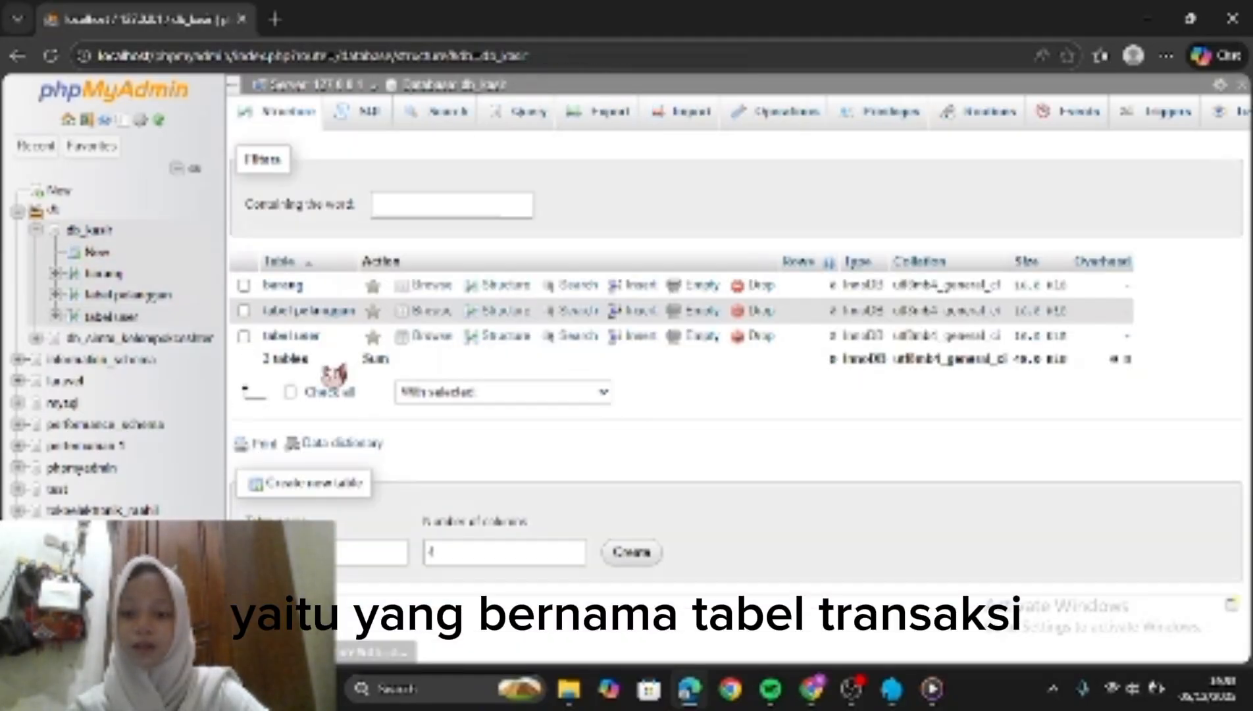
left_click(342, 552)
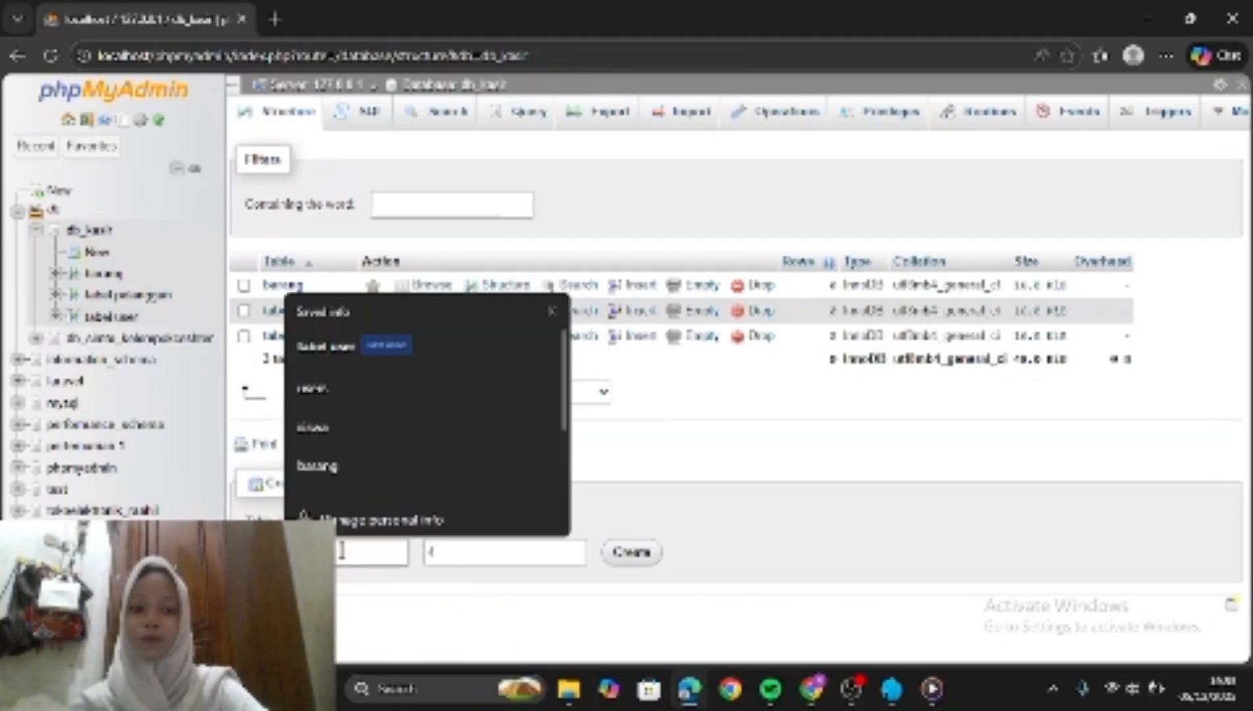
type("tabel t")
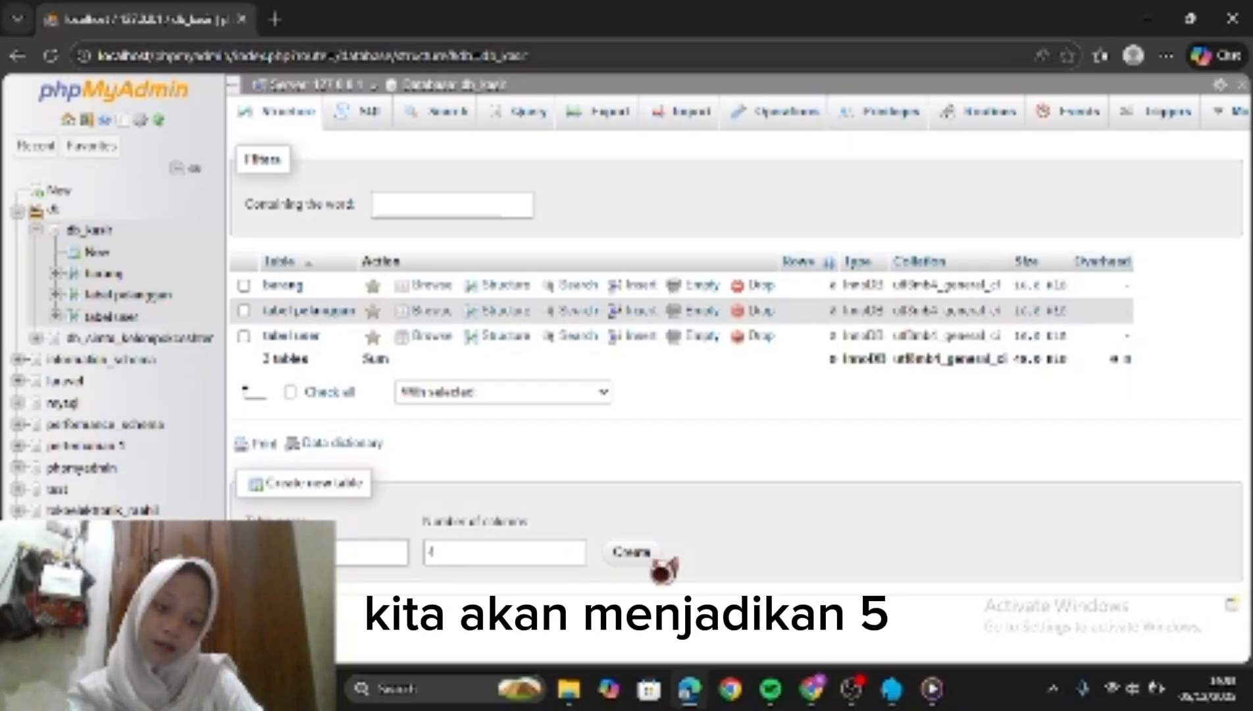
left_click(543, 552)
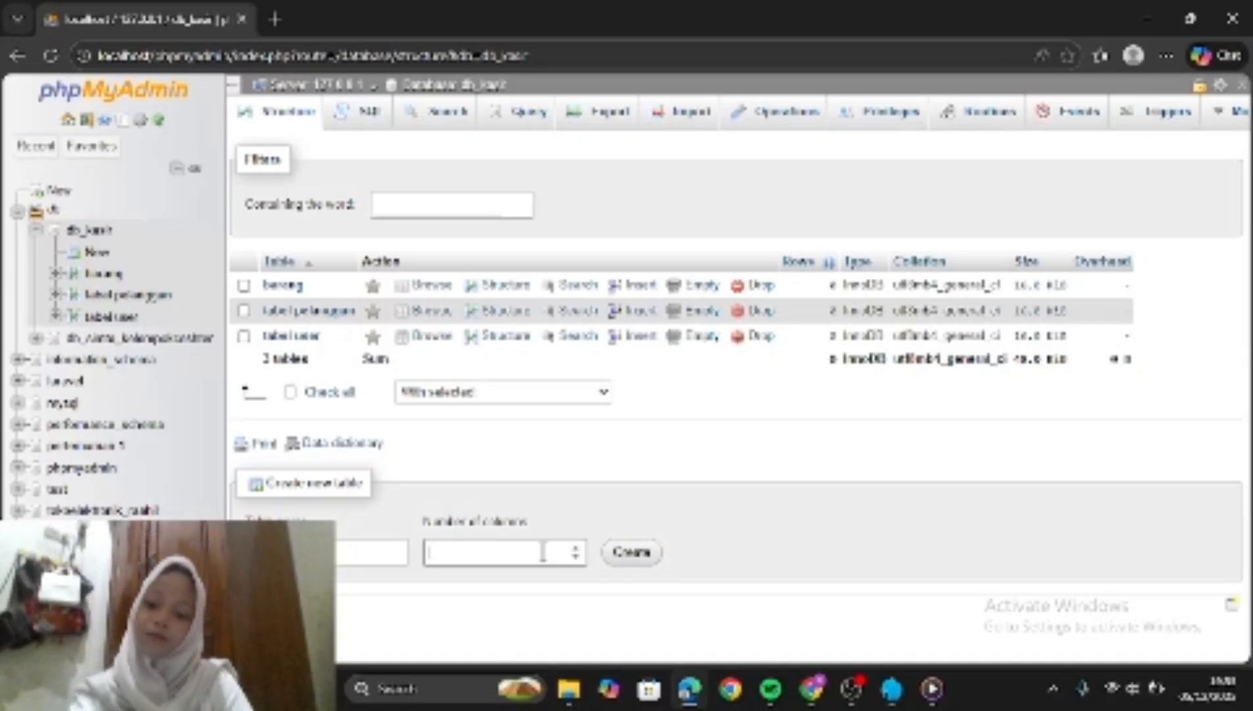
type("5")
left_click(642, 560)
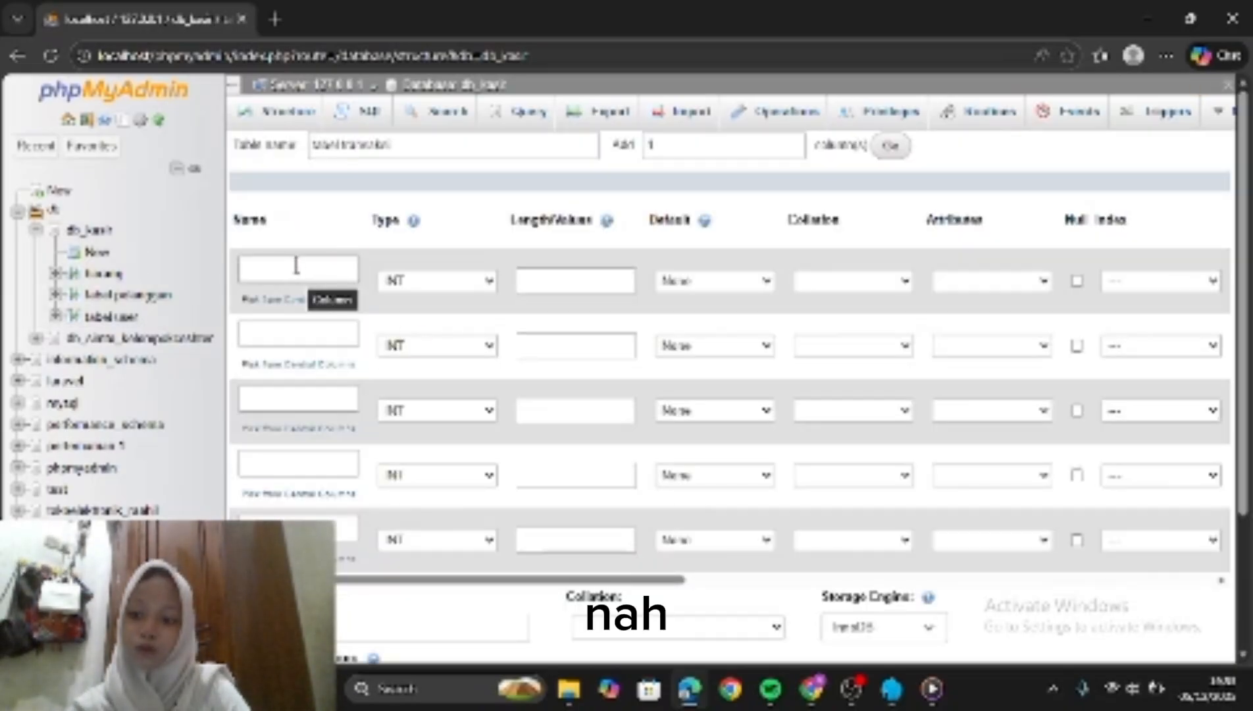
Define the first column as id_transaksi, keeping type INT, and make it an auto-increment primary key.
left_click(296, 266)
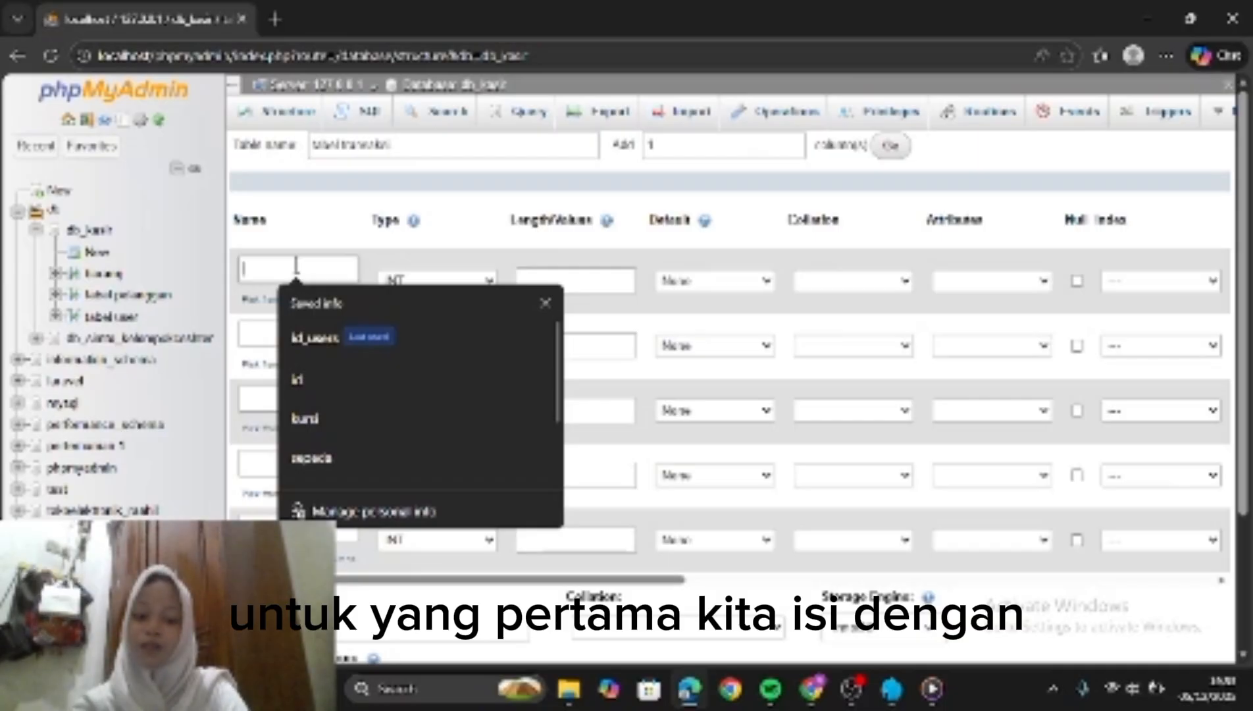
type("k")
type("d_transak")
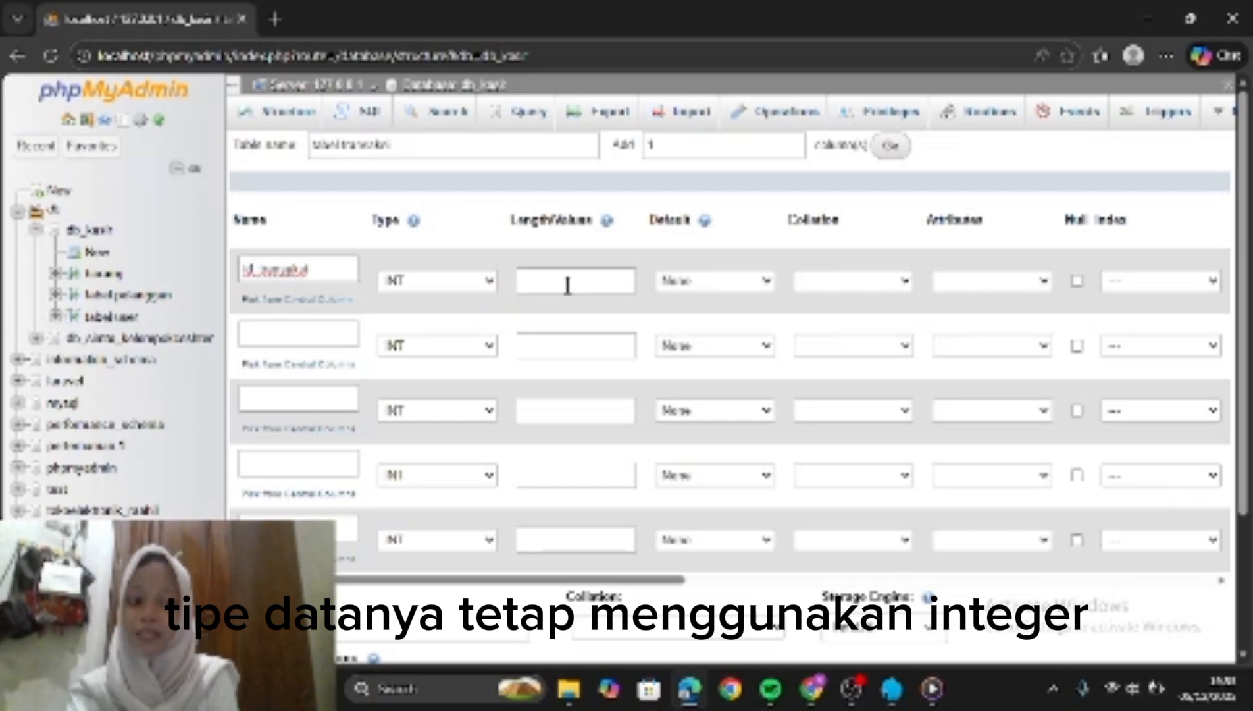
scroll(620, 314, "right", 3)
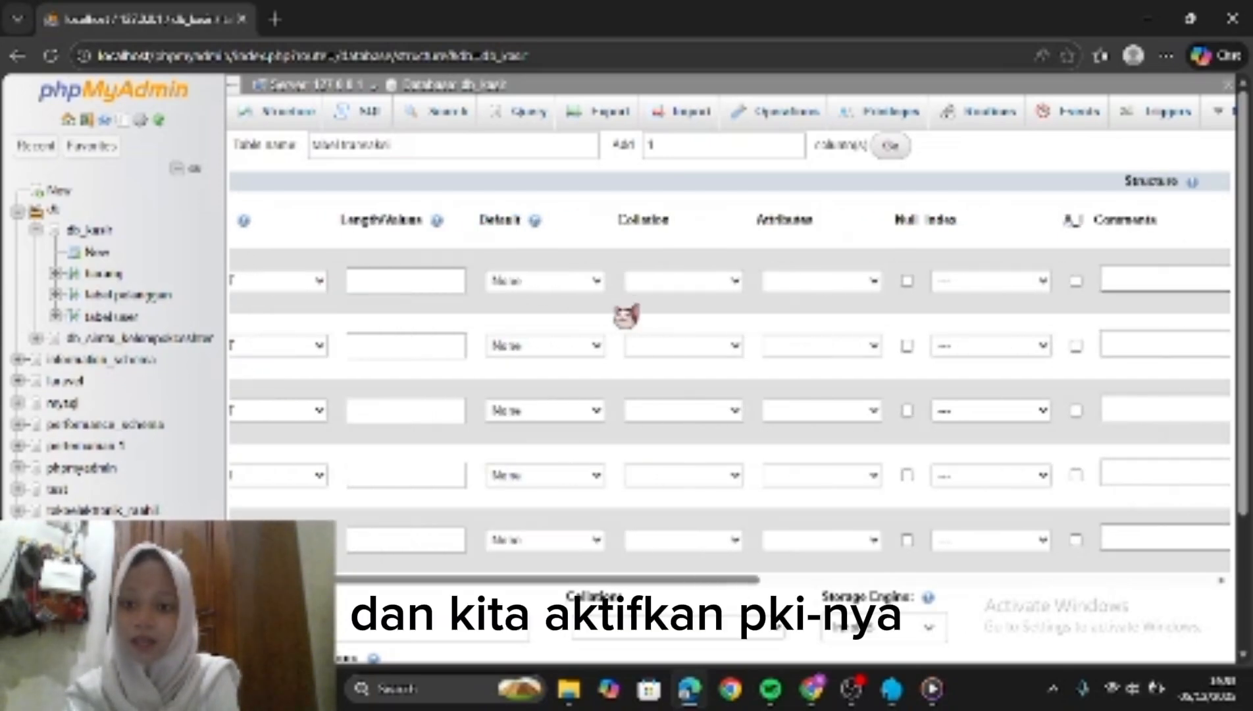
scroll(625, 314, "right", 5)
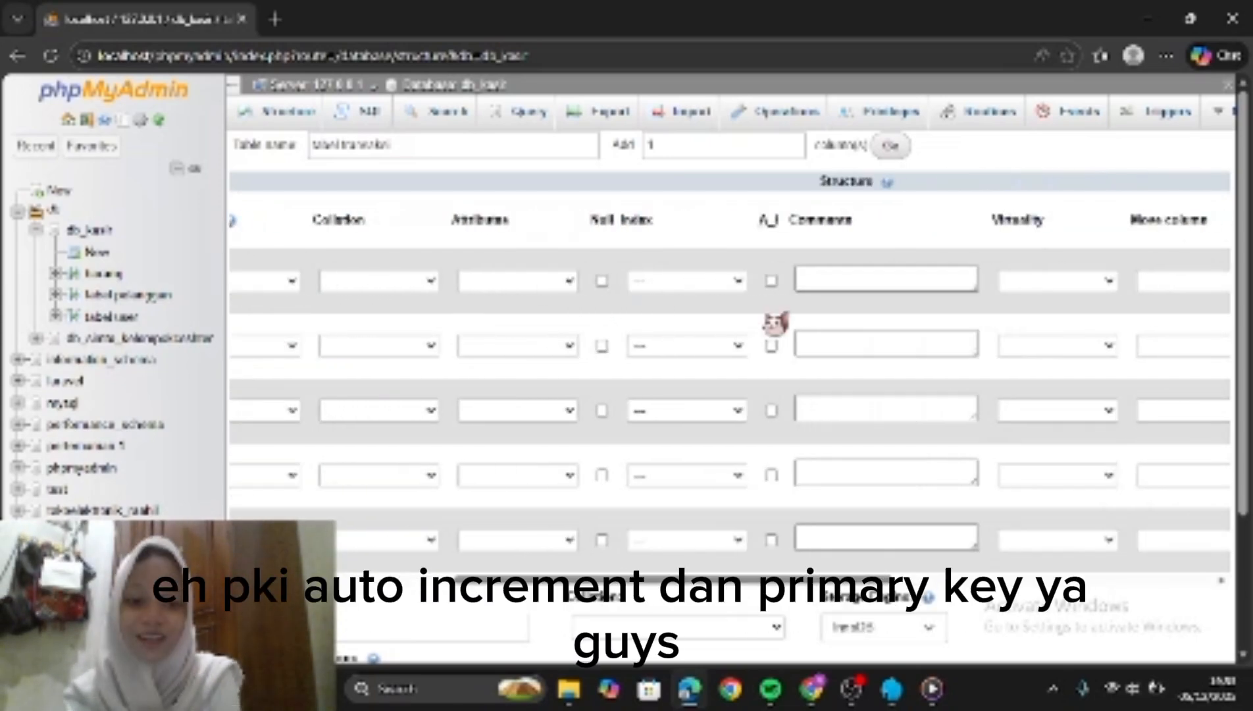
left_click(771, 281)
scroll(639, 317, "left", 8)
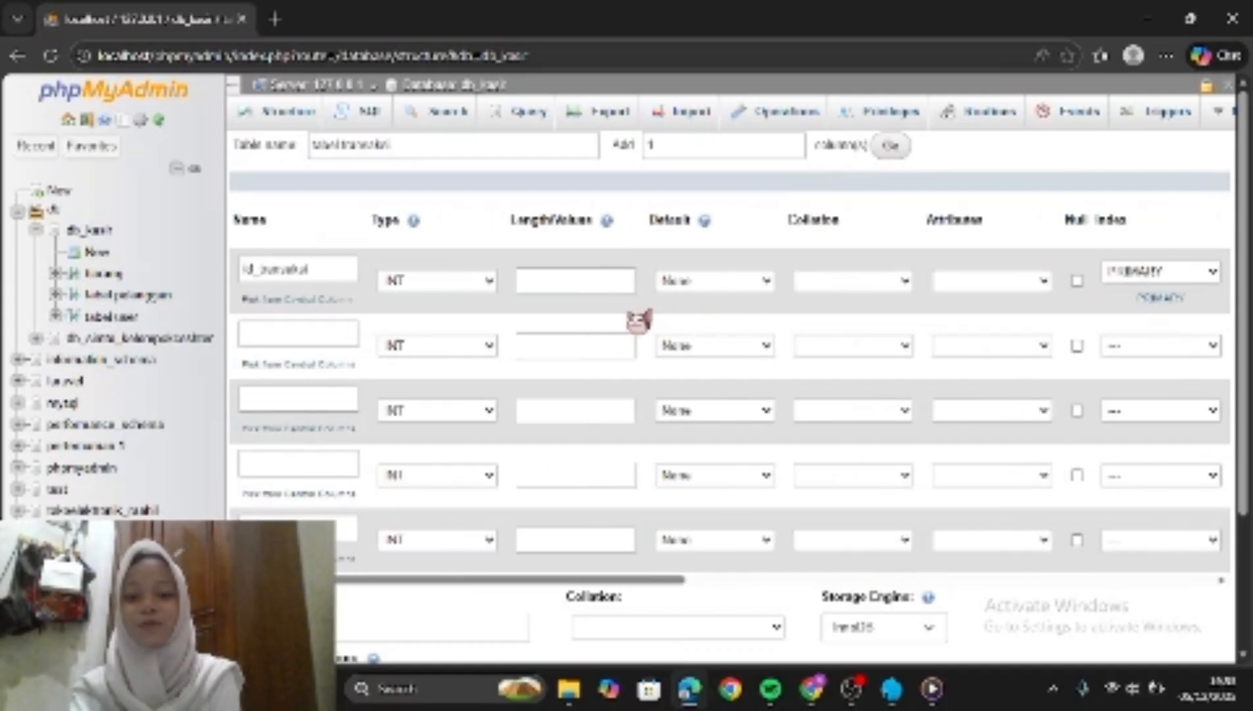
Define the second column as id_pelanggan, keeping type INT, and check its remaining column attributes.
left_click(290, 330)
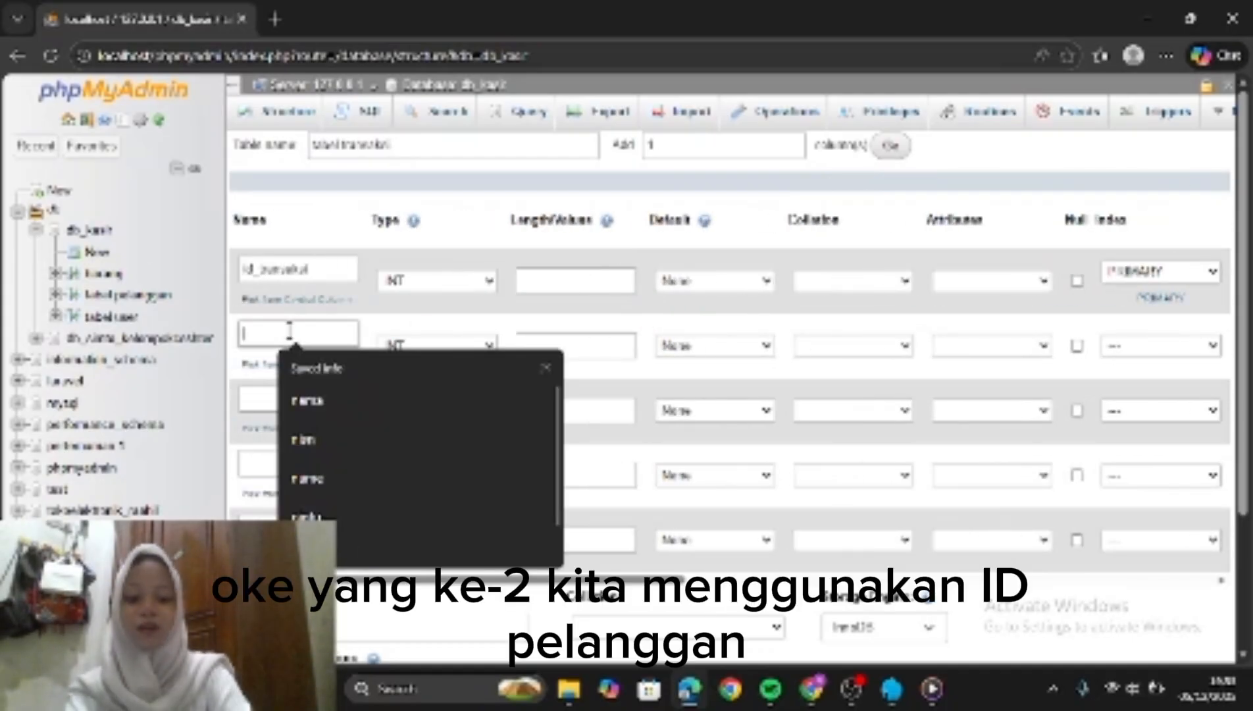
type("id_pelanggan")
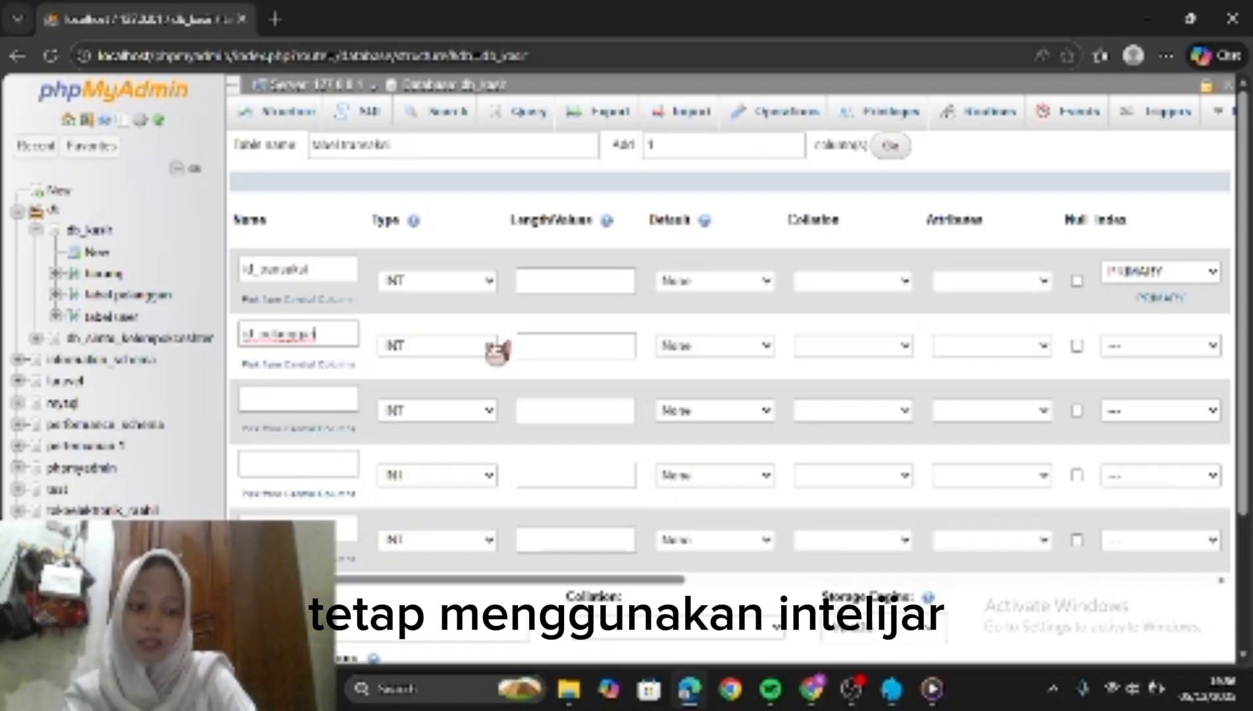
scroll(586, 391, "right", 6)
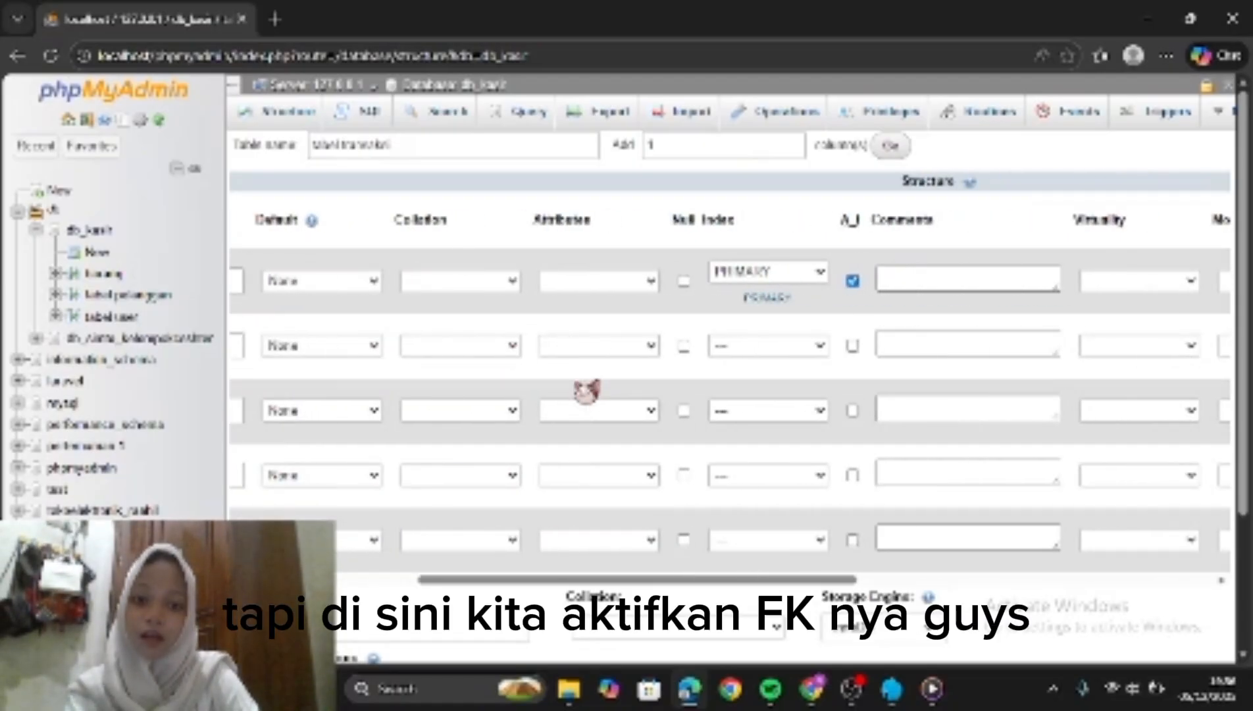
scroll(586, 390, "right", 6)
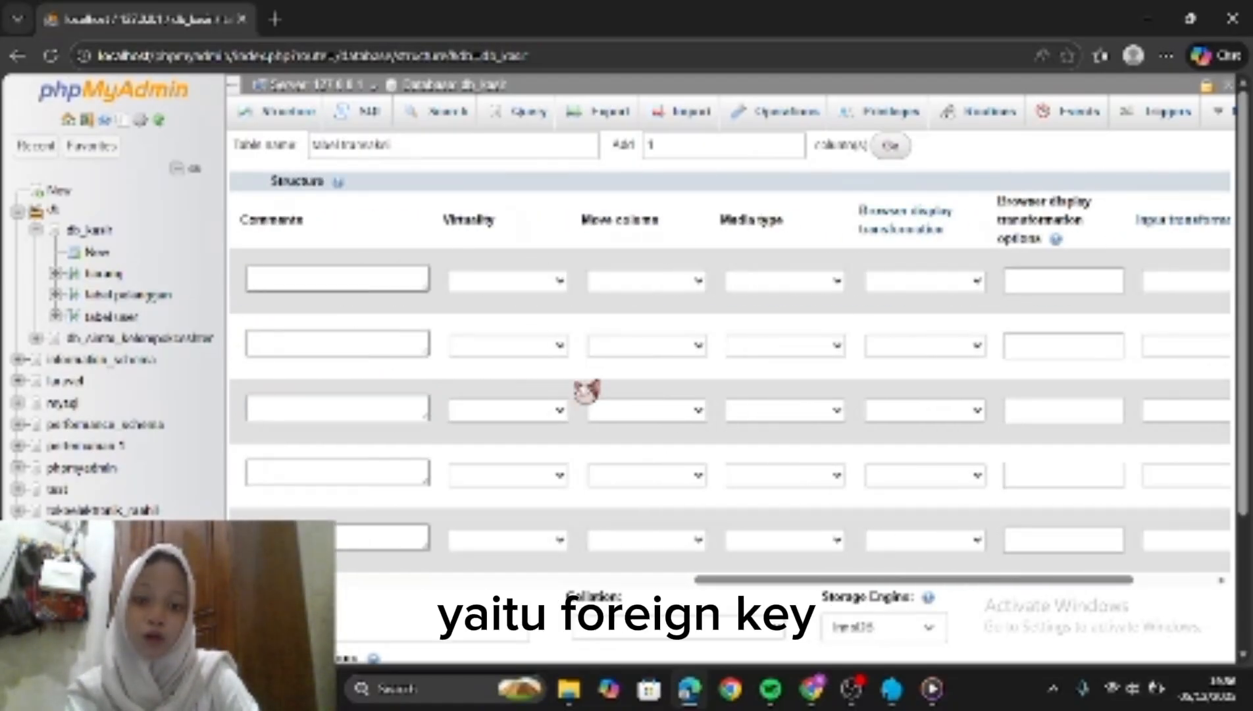
Define the third column as id_user, keeping type INT.
scroll(586, 390, "left", 10)
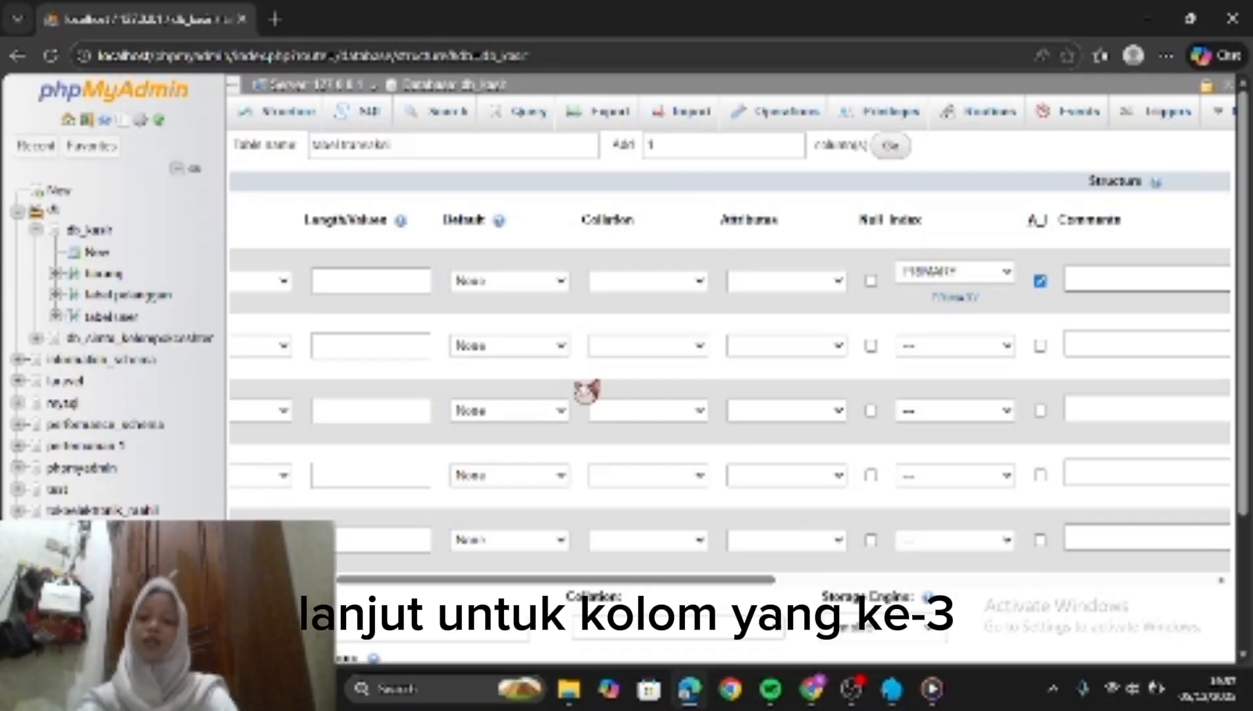
scroll(586, 391, "left", 4)
left_click(315, 398)
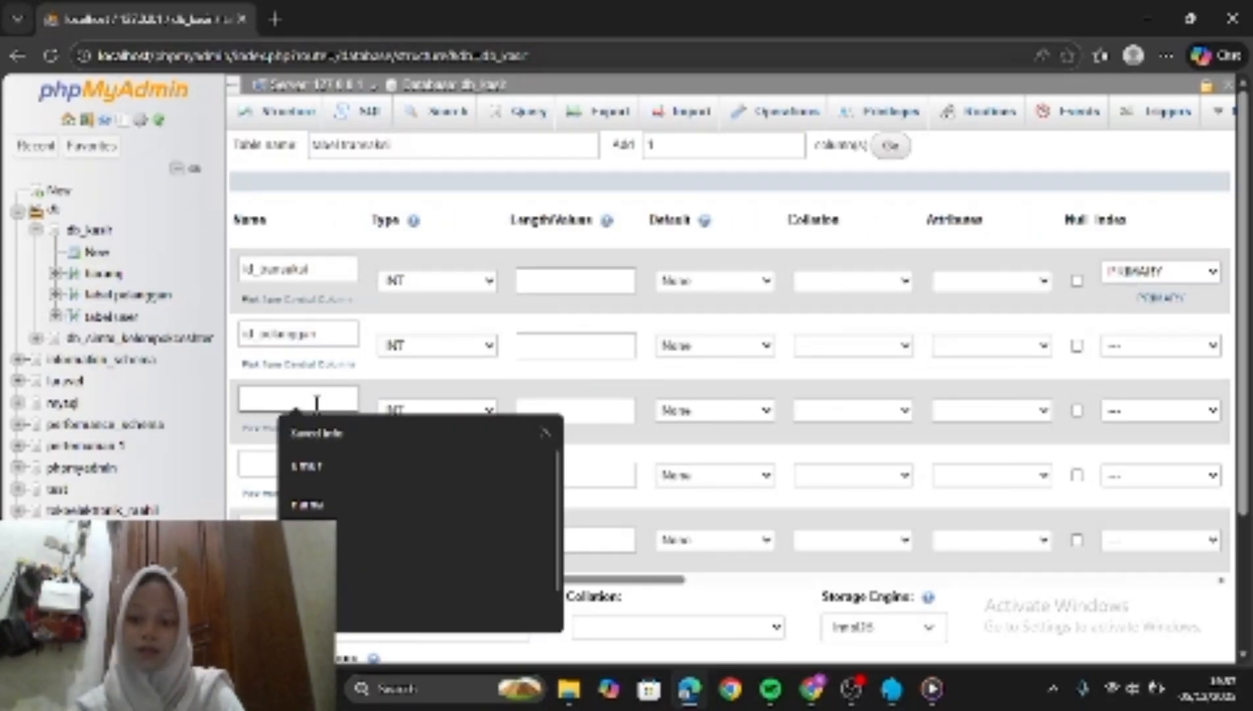
type("id")
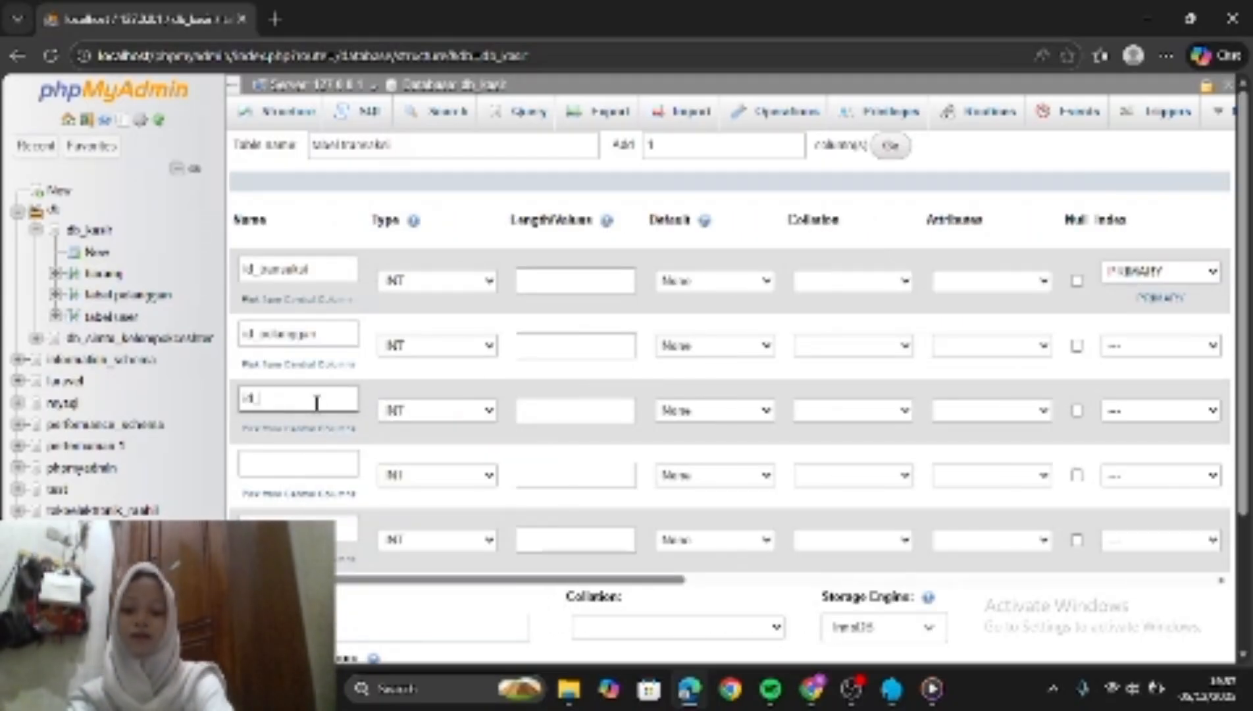
type("_user")
left_click(488, 415)
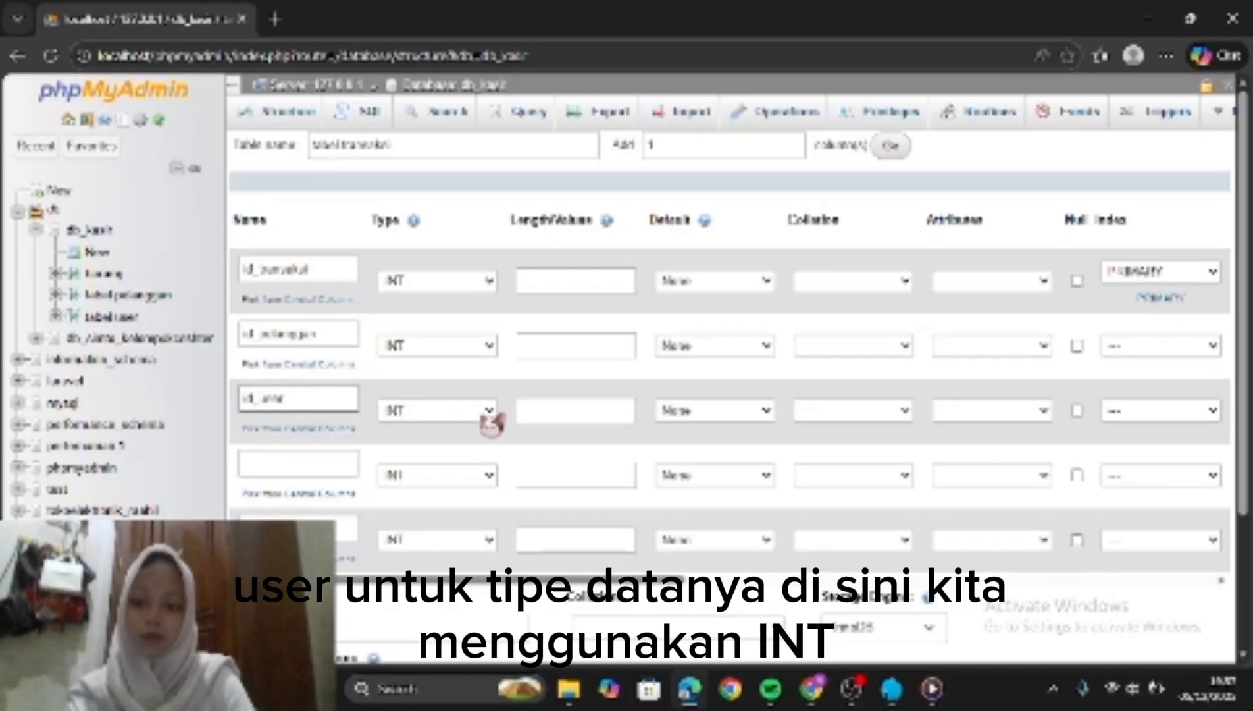
Define the fourth column of tabel transaksi as tanggal with type DATETIME.
left_click(304, 463)
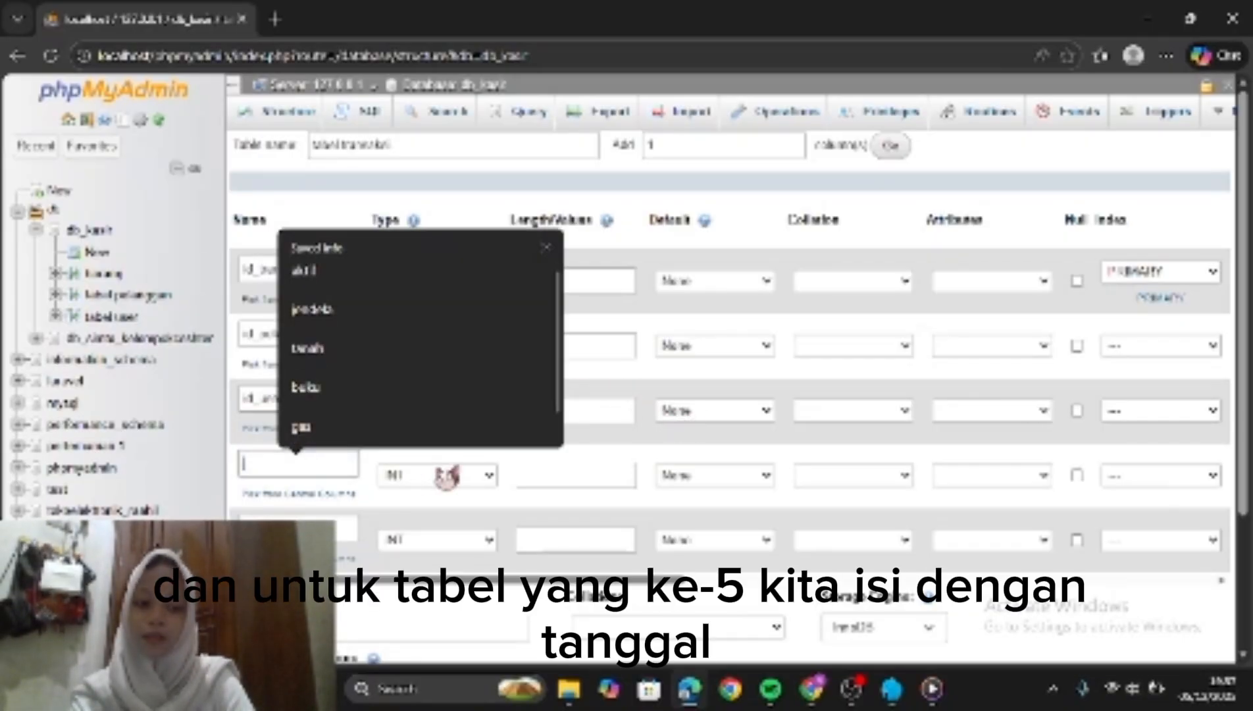
type("tanggal")
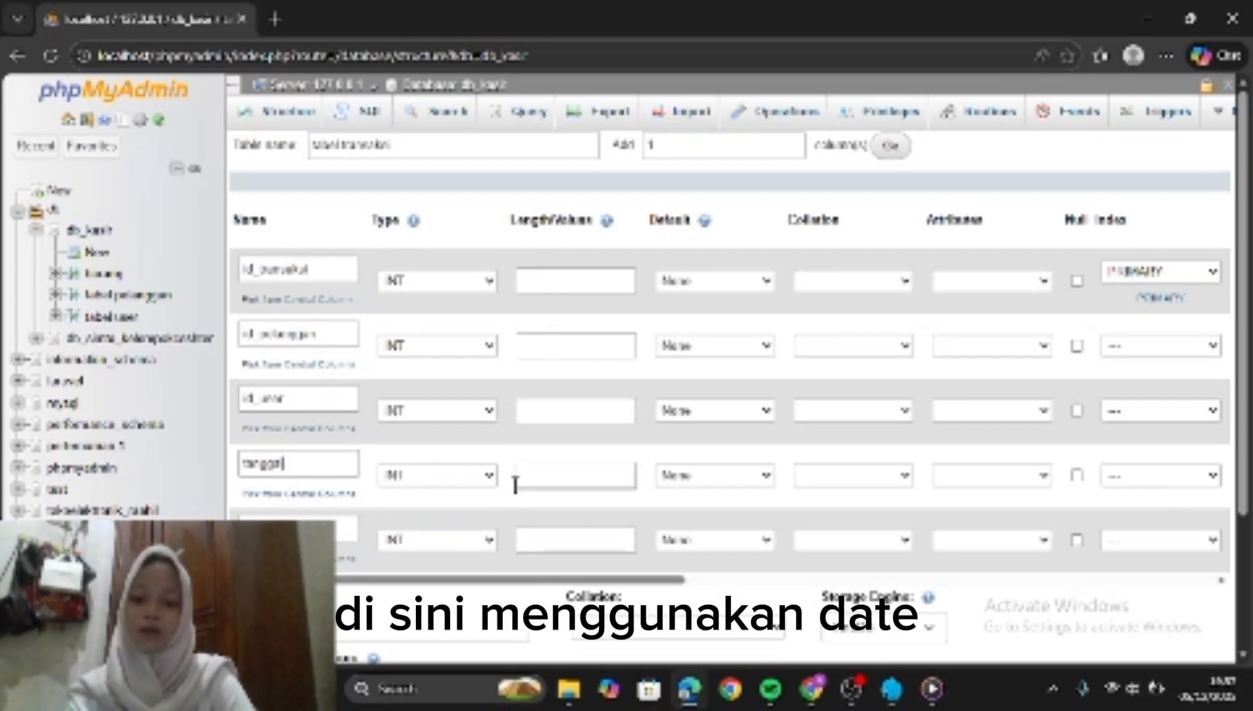
left_click(494, 475)
type("da")
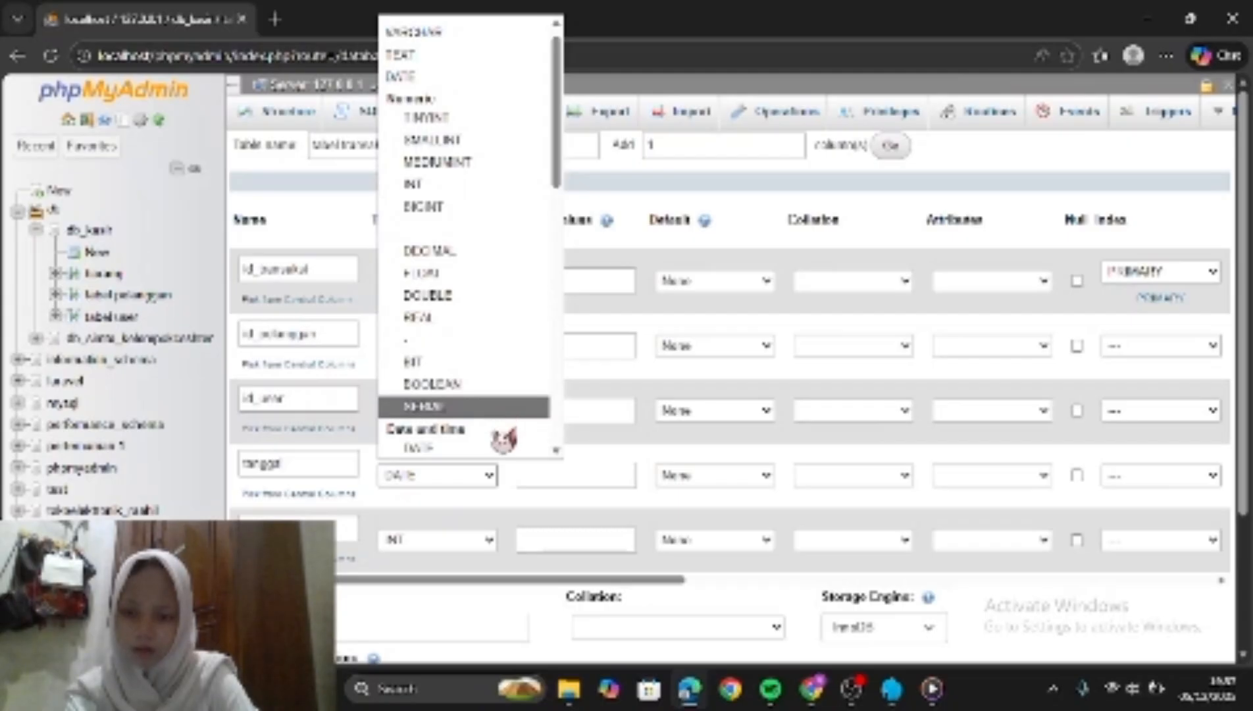
scroll(467, 448, "down", 2)
left_click(466, 386)
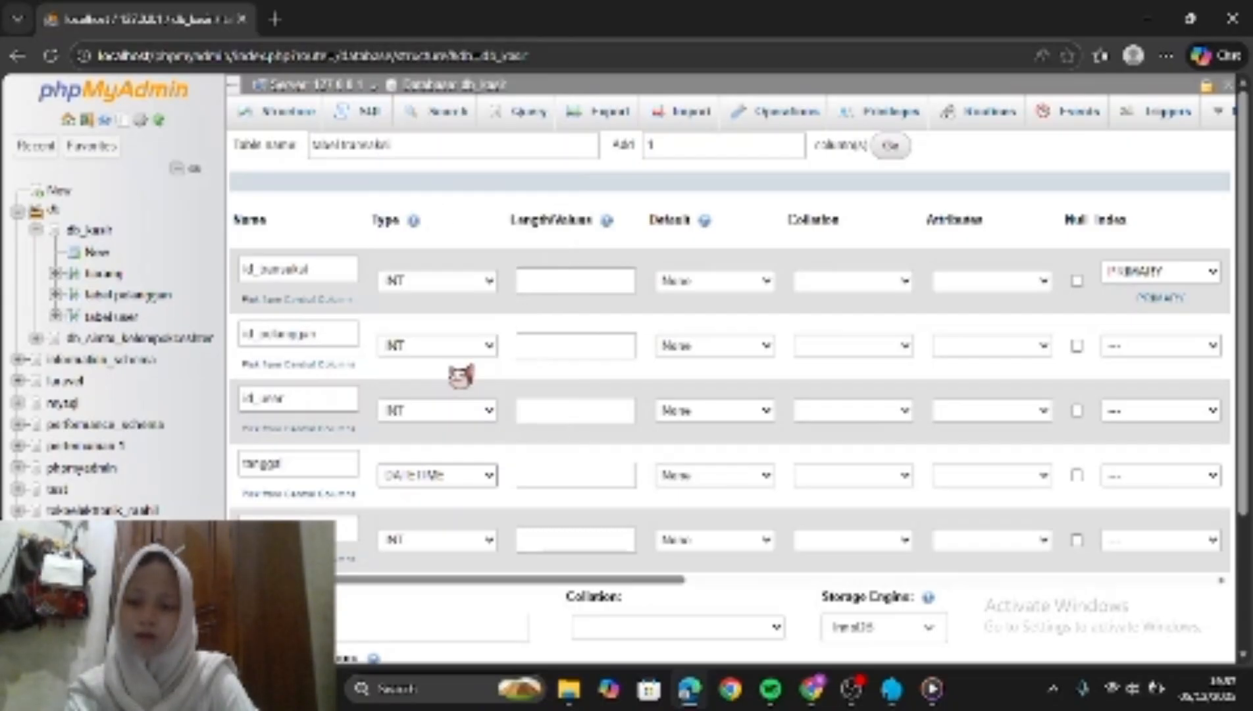
Define the fifth column as total with type INT and save tabel transaksi.
left_click(304, 519)
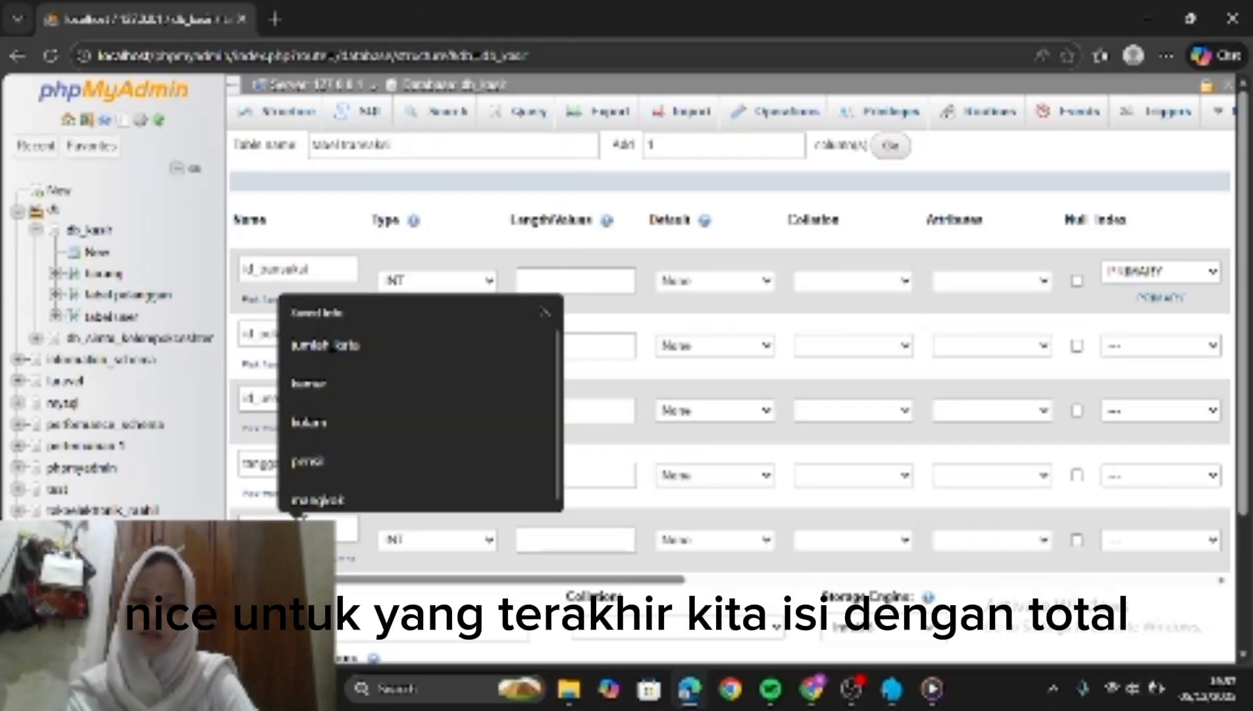
type("total")
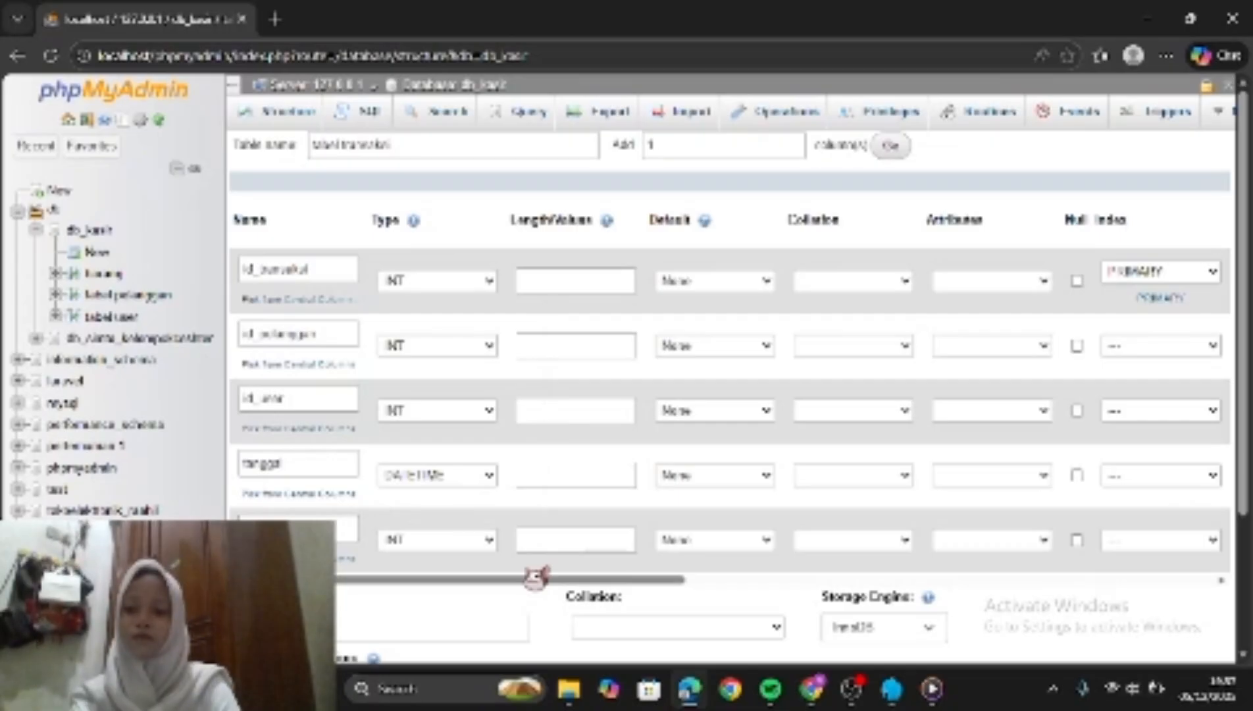
left_click(489, 542)
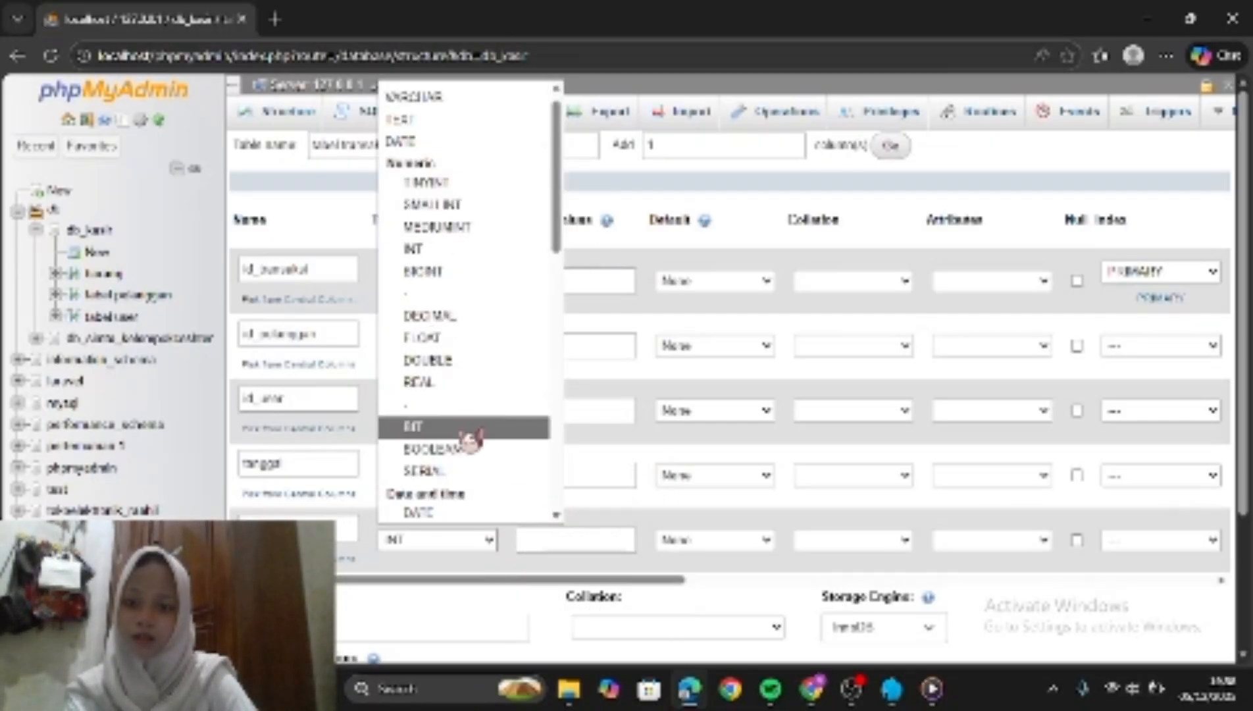
left_click(466, 248)
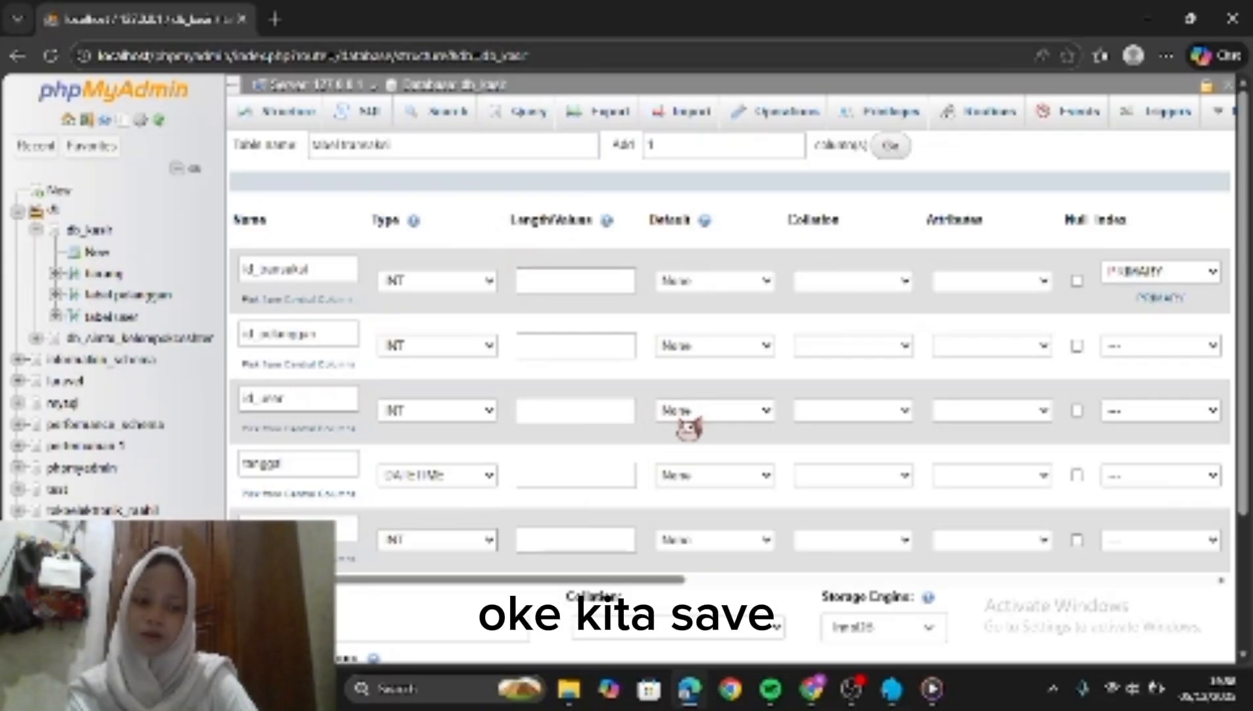
scroll(475, 570, "down", 3)
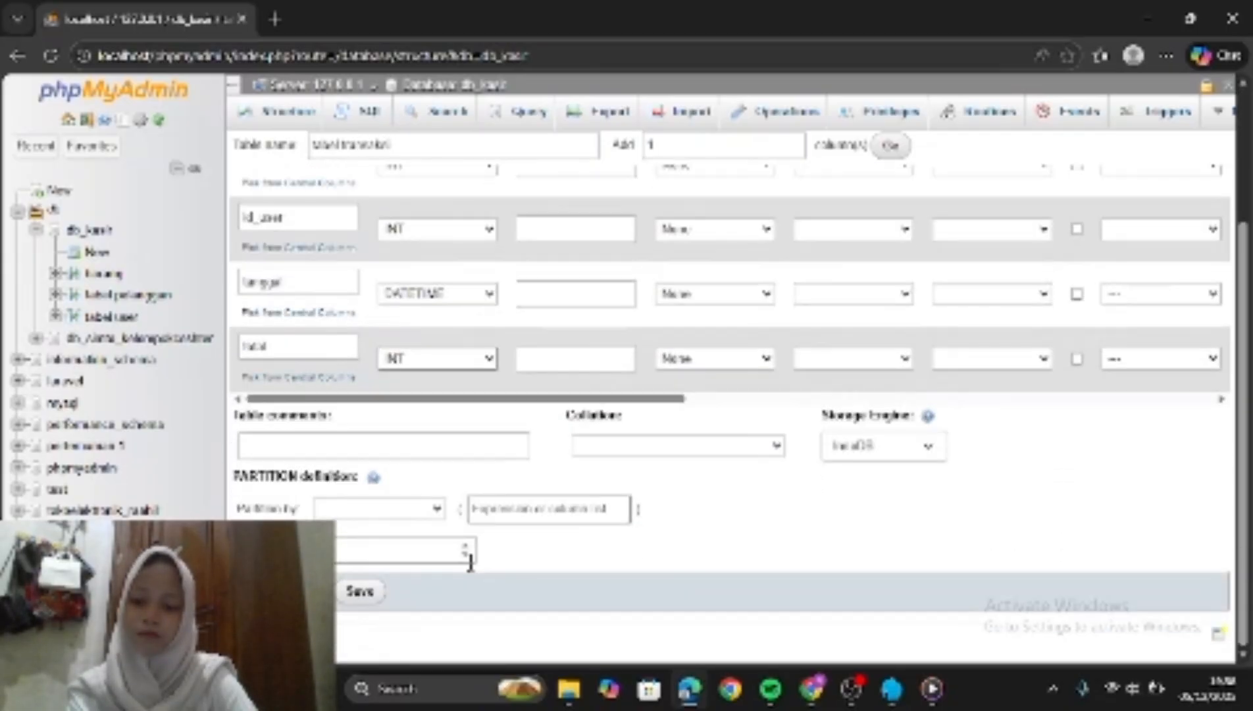
left_click(359, 590)
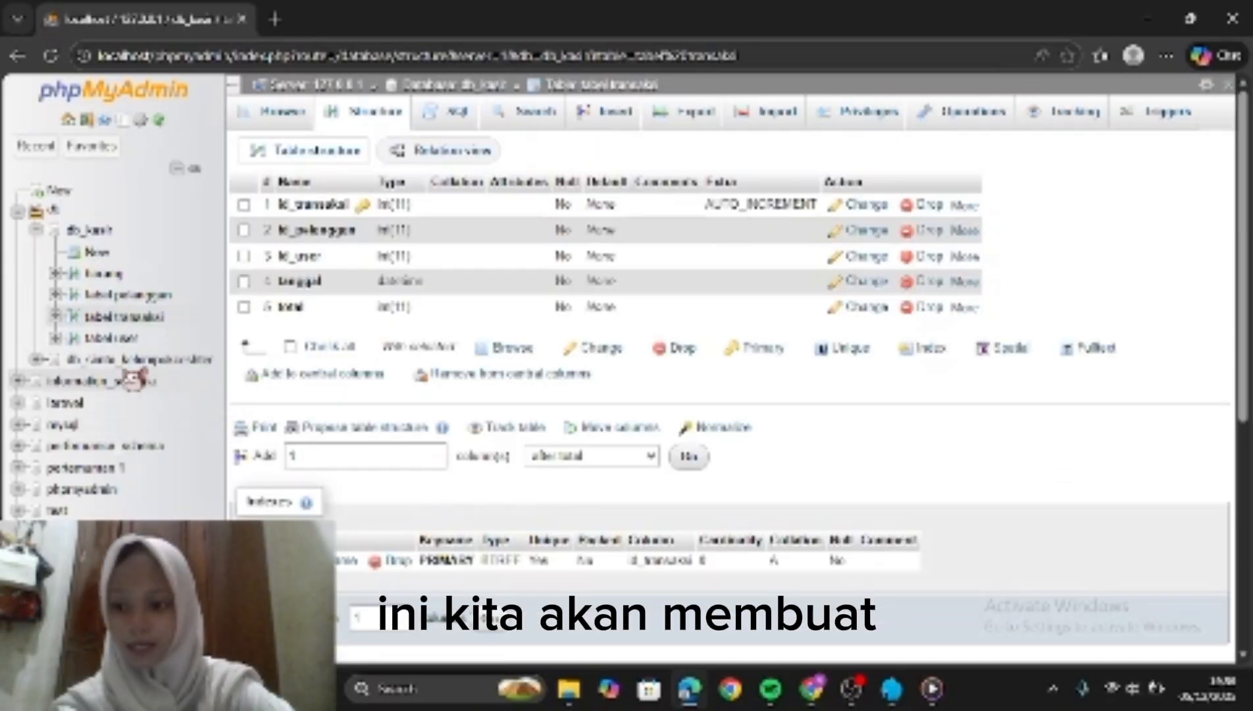
Start a new table named tabel detail_transaksi with 5 columns in db_kasir.
left_click(89, 248)
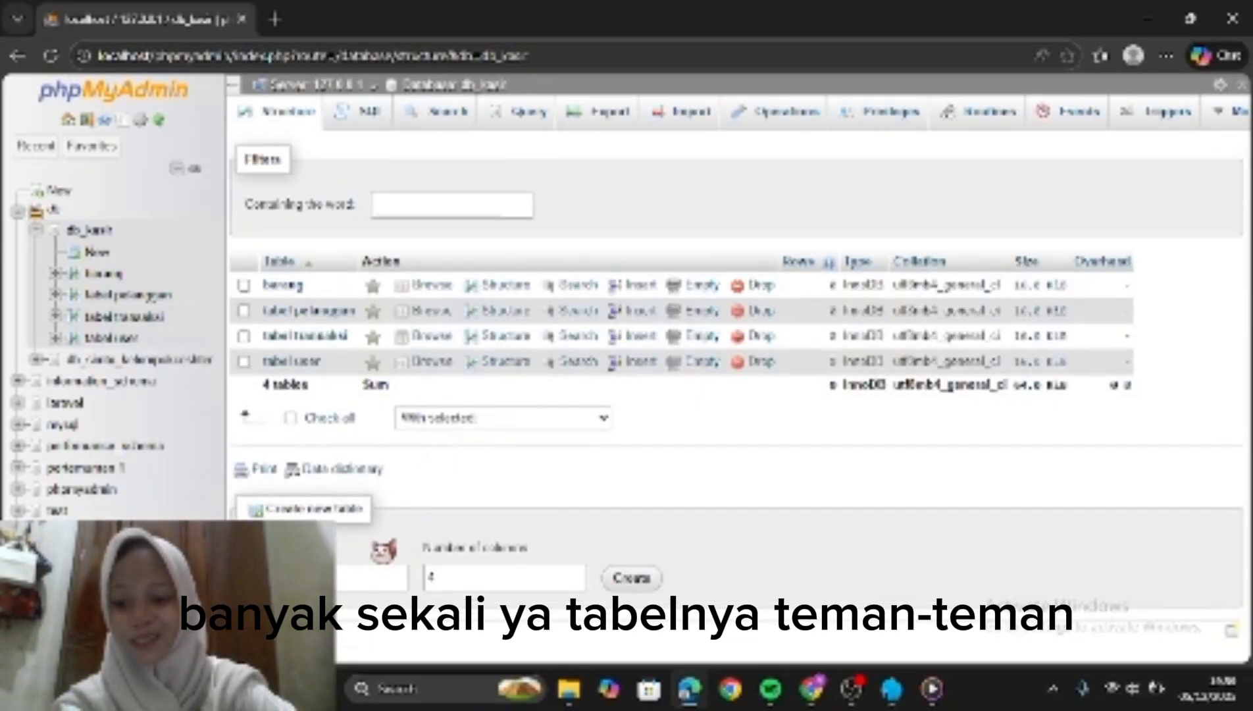
left_click(364, 577)
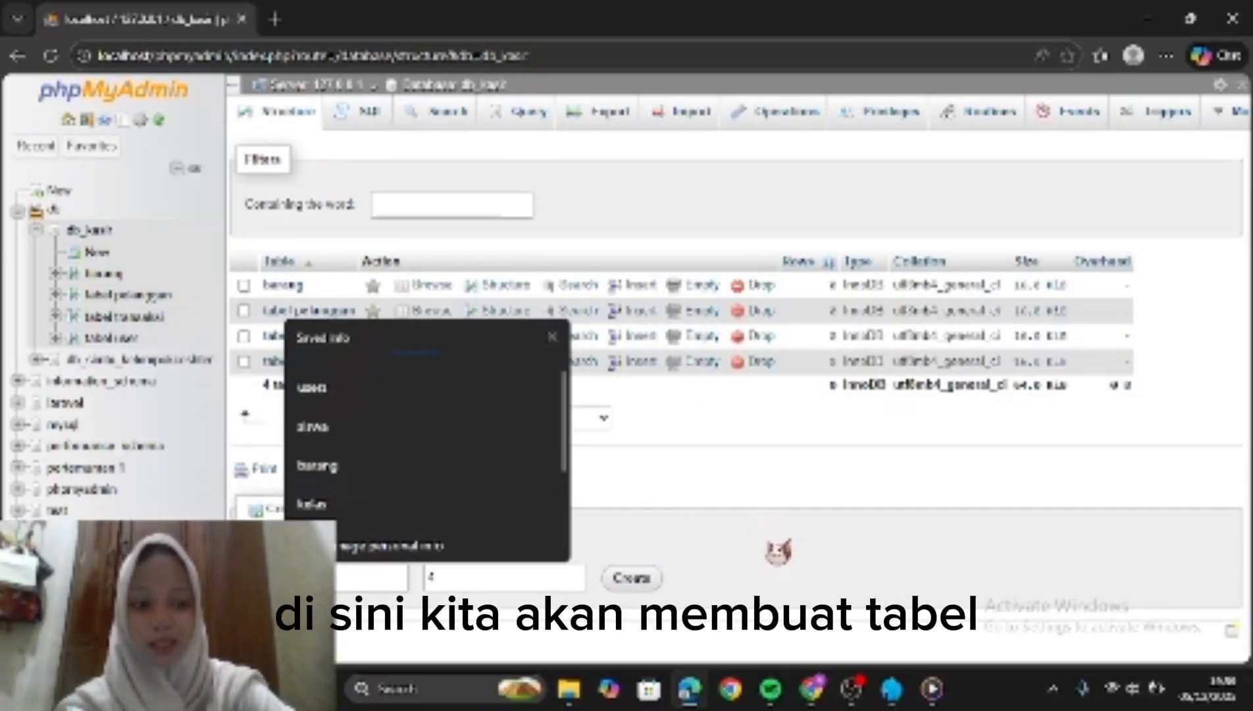
type("tabel d")
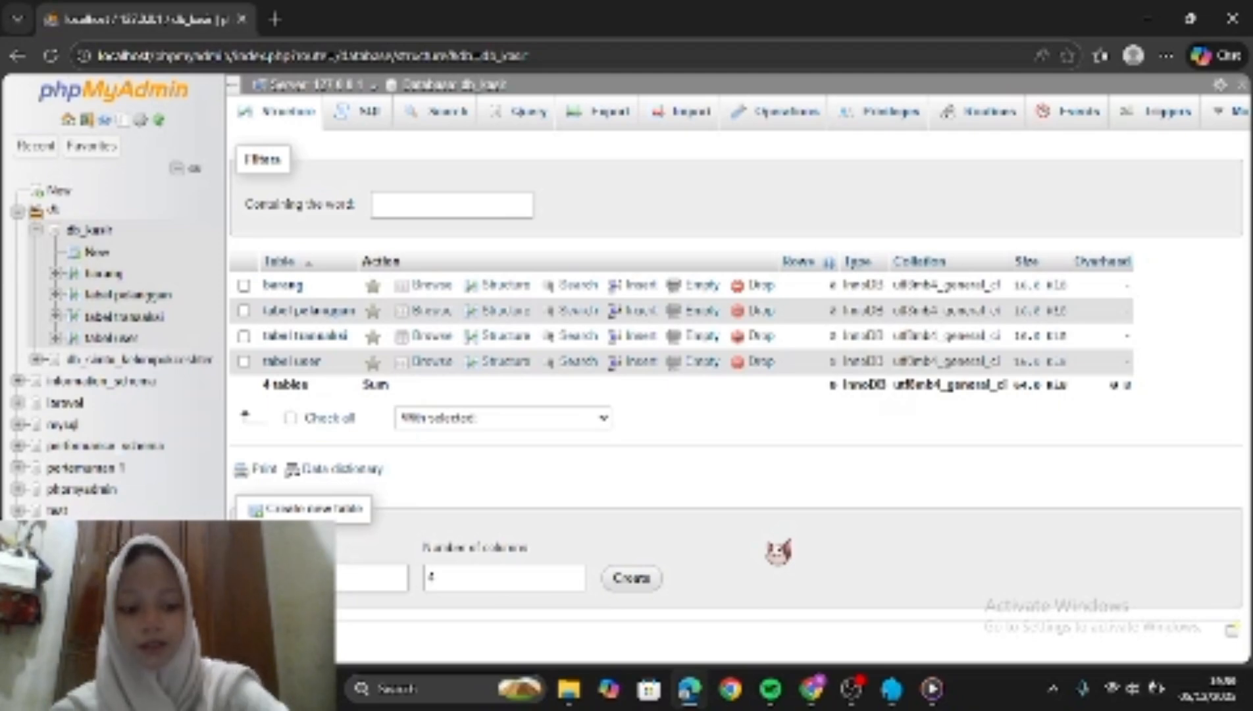
type("saksi")
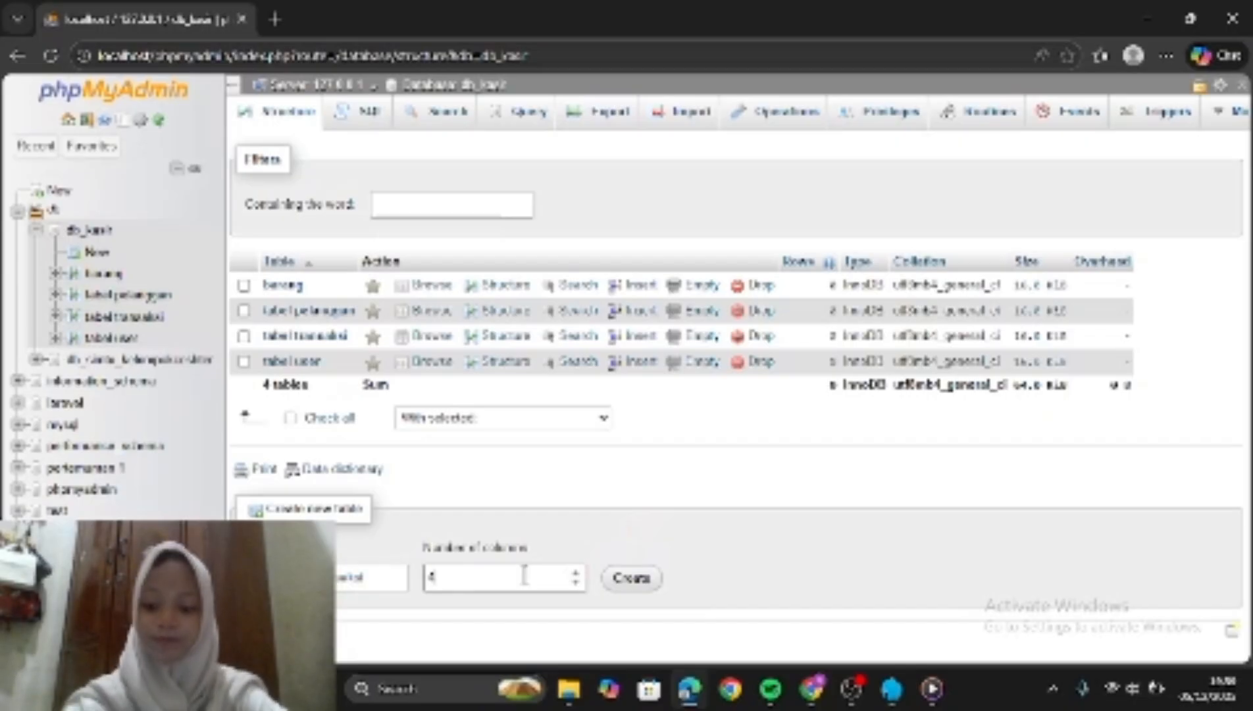
key("BackSpace")
type("5")
left_click(630, 579)
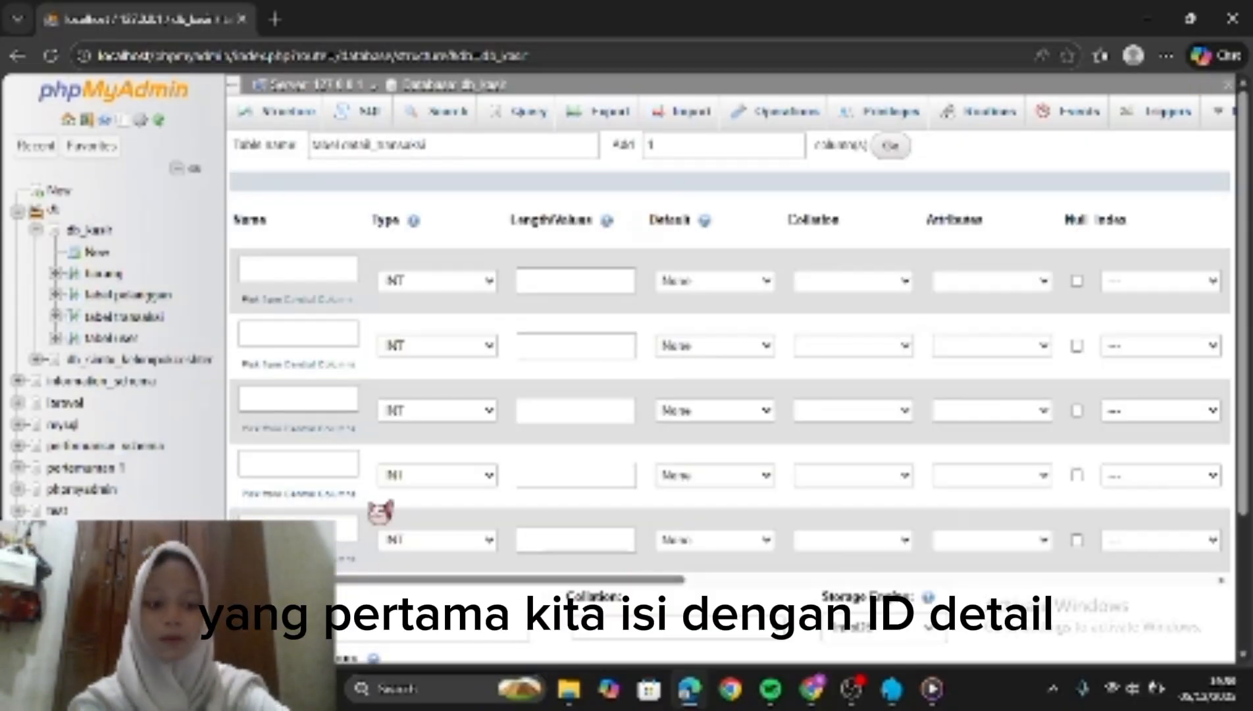
Define the first column as id_detail, keeping type INT, and make it an auto-increment primary key.
left_click(289, 269)
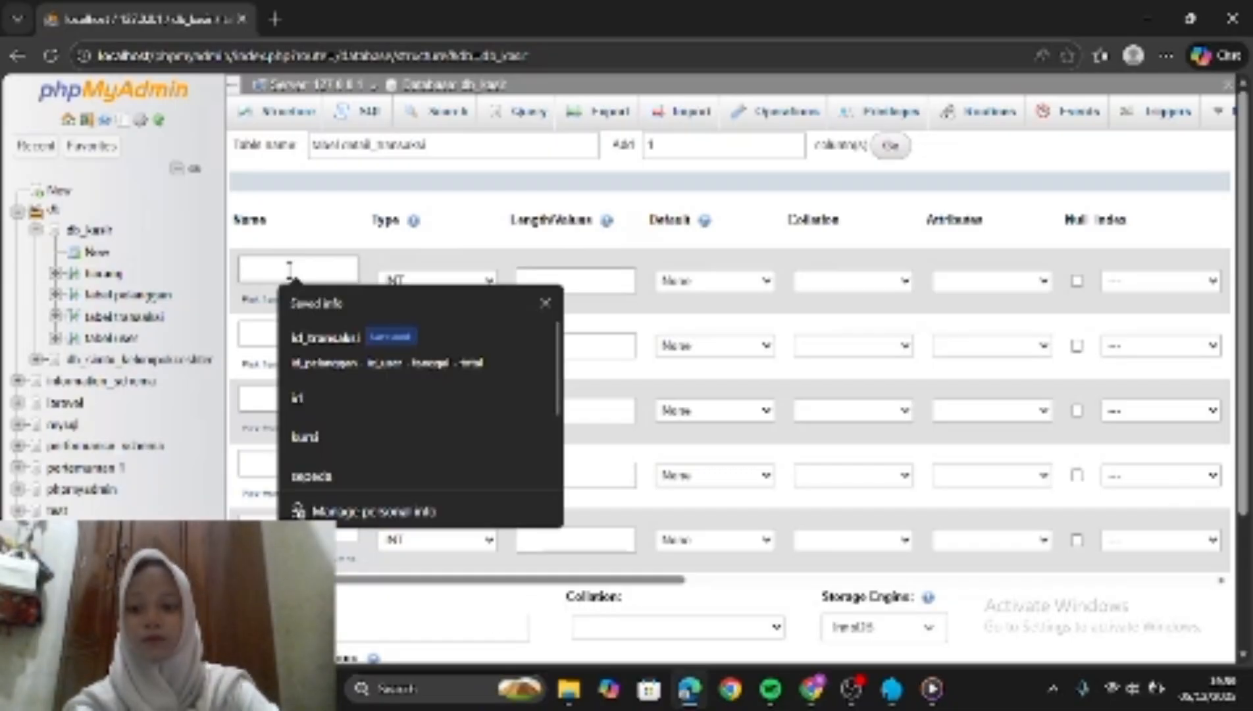
type("id_detail")
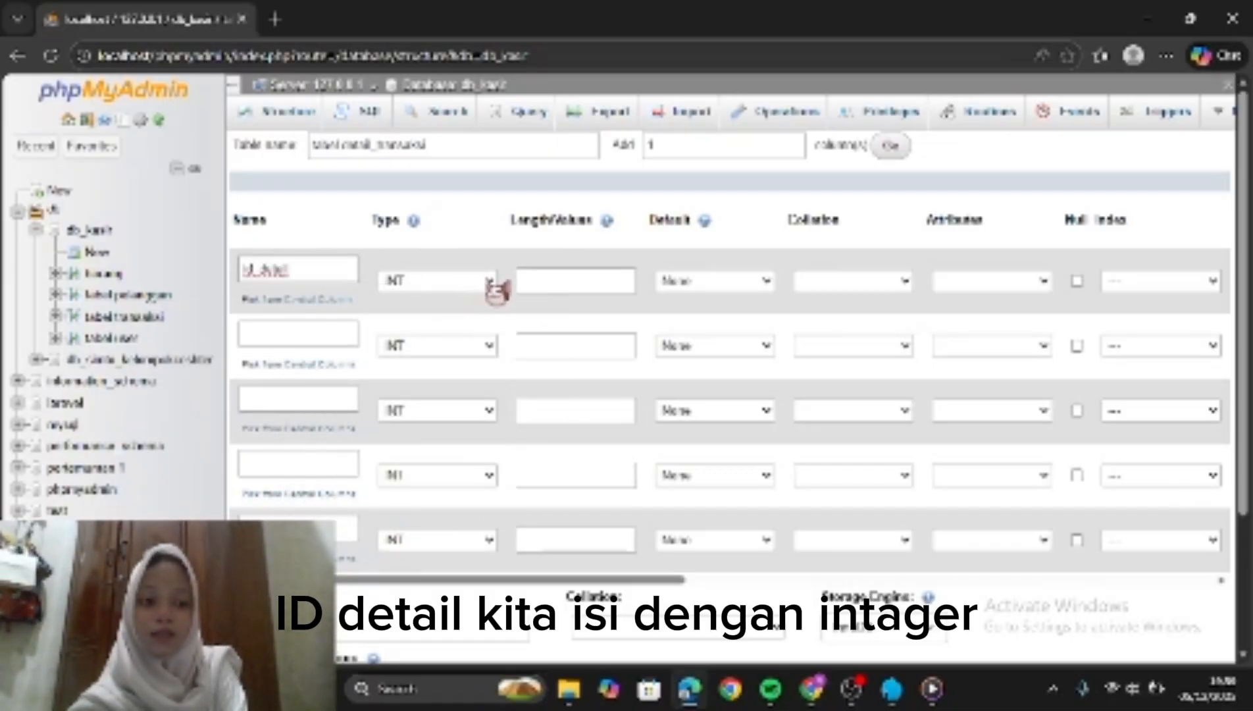
scroll(663, 316, "right", 5)
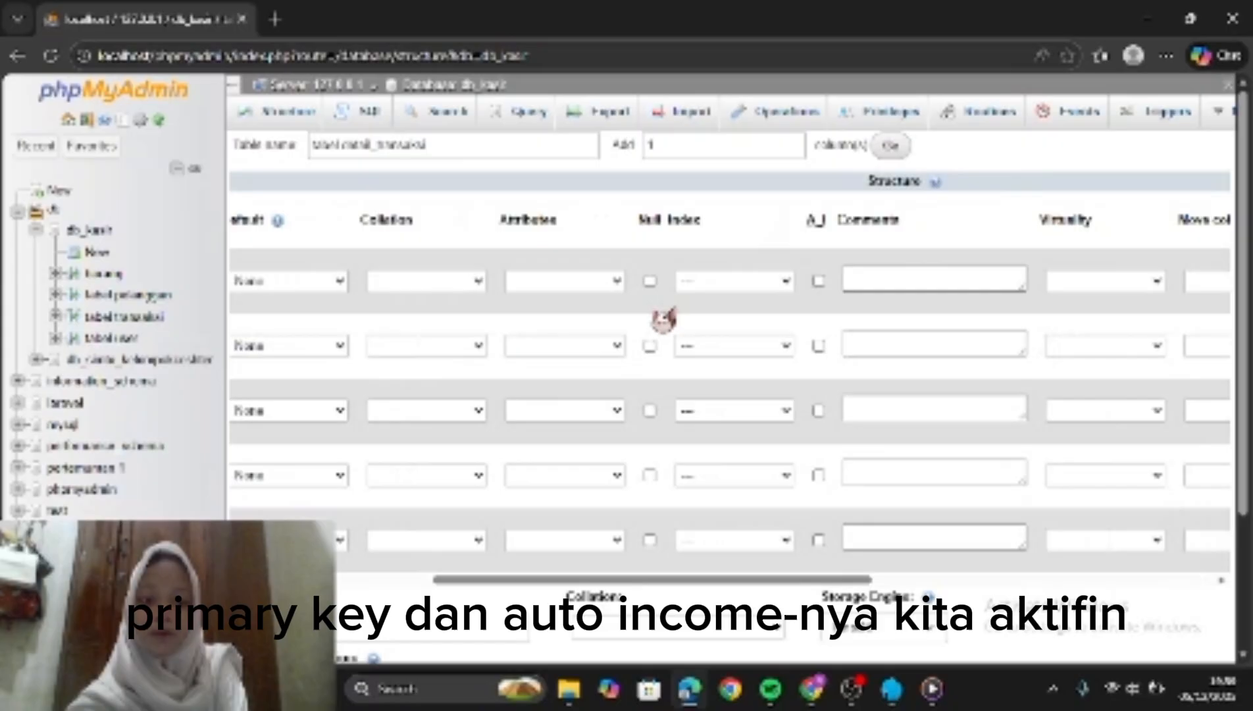
left_click(813, 282)
Define the second and third columns as id_transaksi and id_barang, keeping type INT for both.
left_click(289, 333)
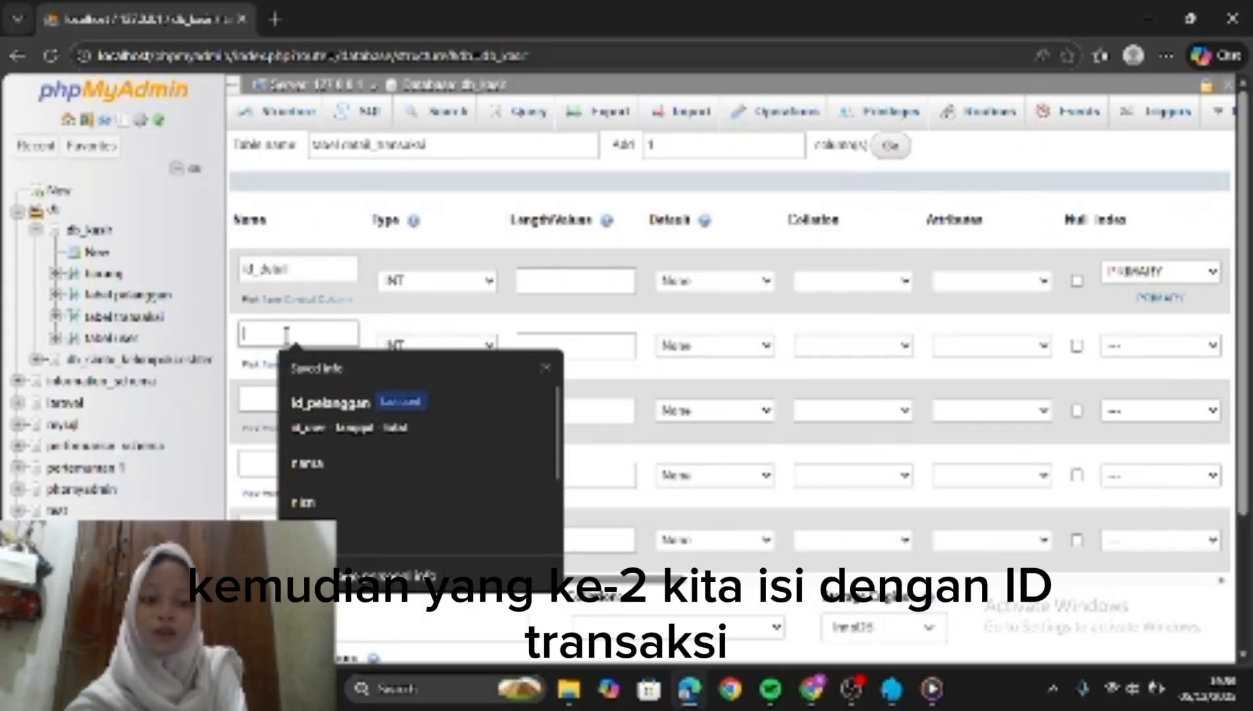
type("id_transaksi")
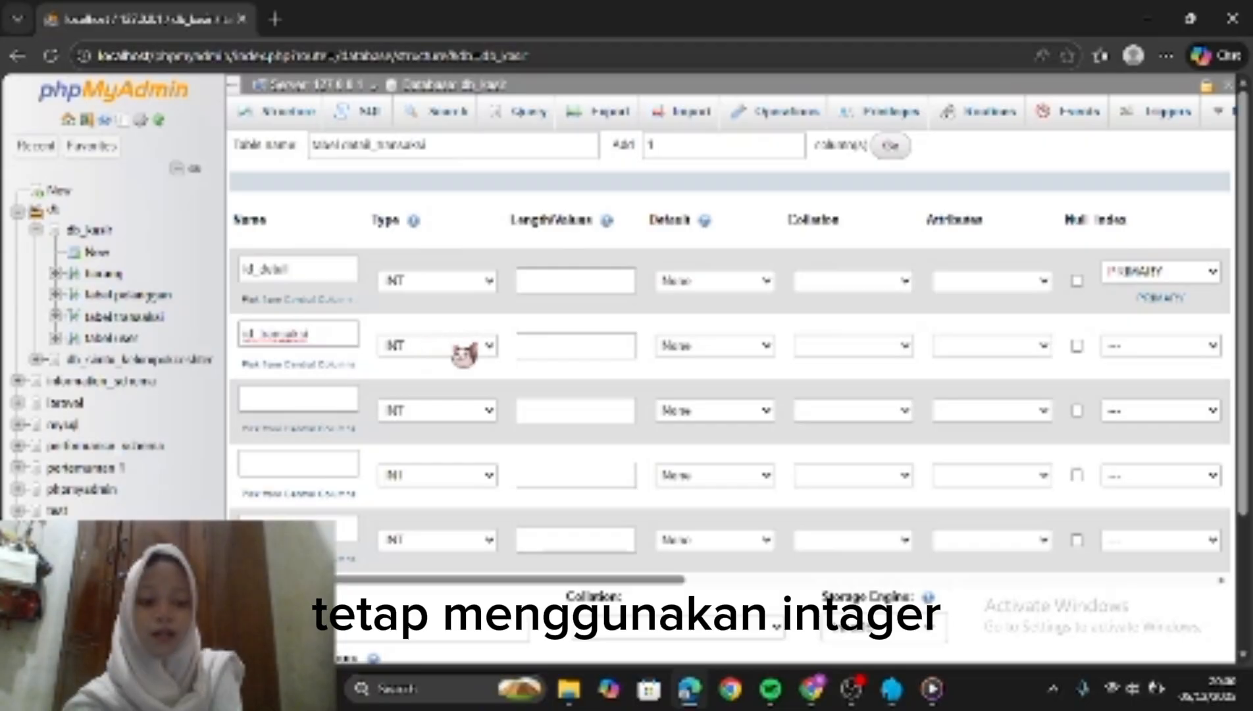
left_click(316, 398)
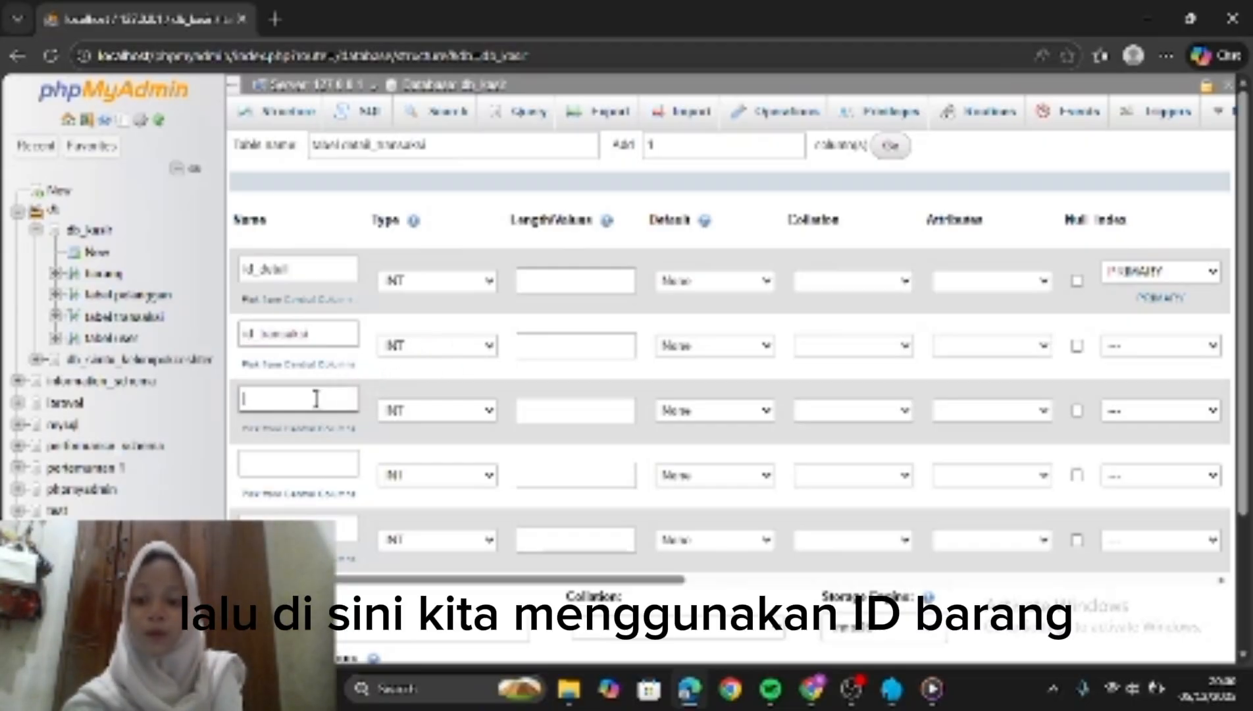
type("id_sewa")
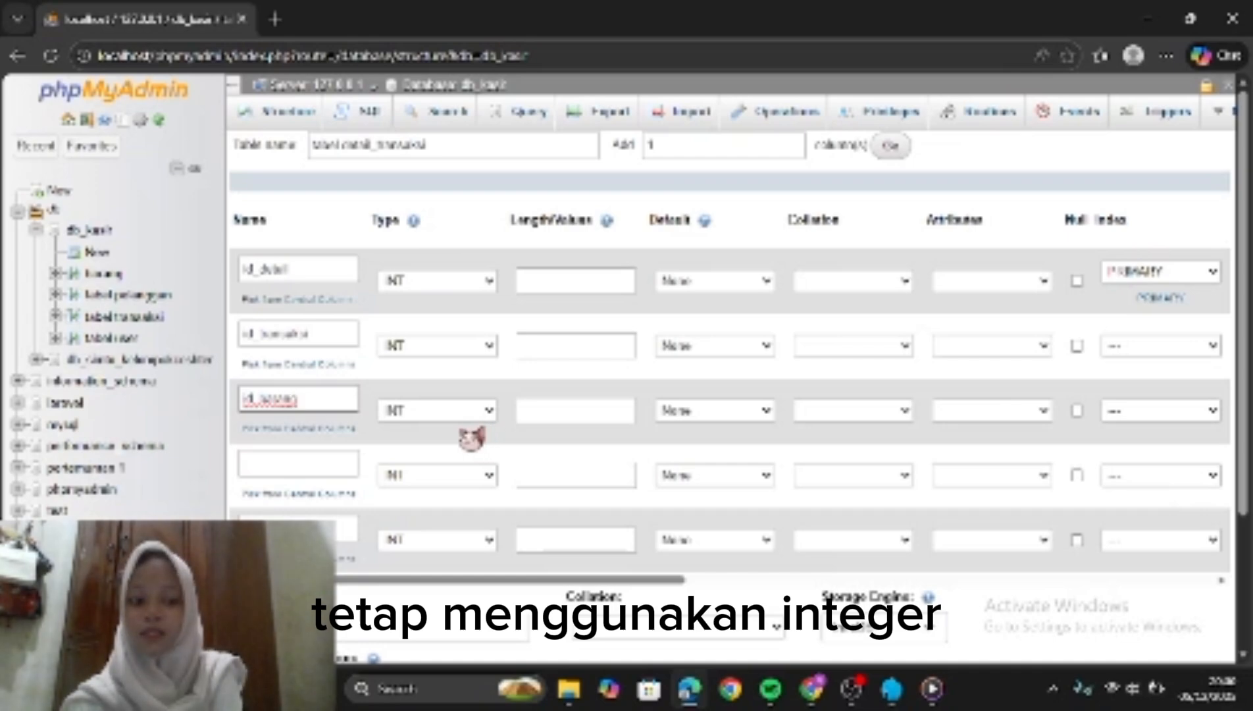
Define the last two columns as qty and subtotal, keeping type INT, and save tabel detail_transaksi.
left_click(318, 463)
type("1")
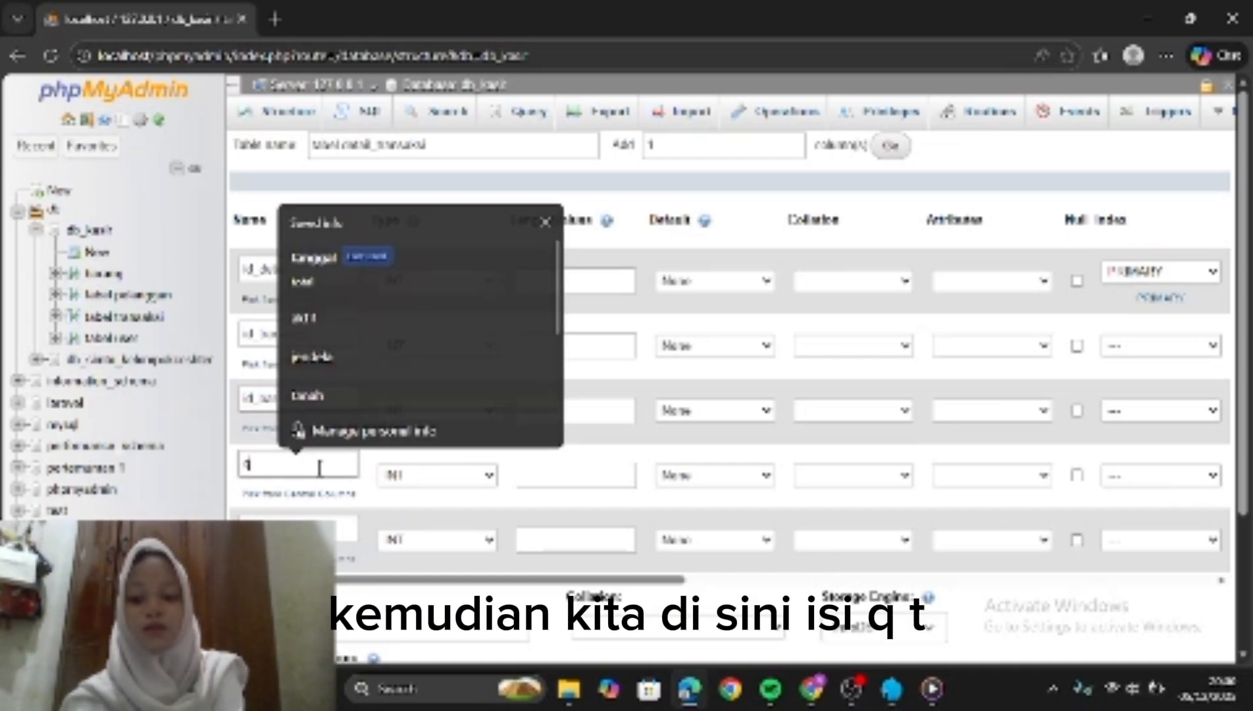
type("ty")
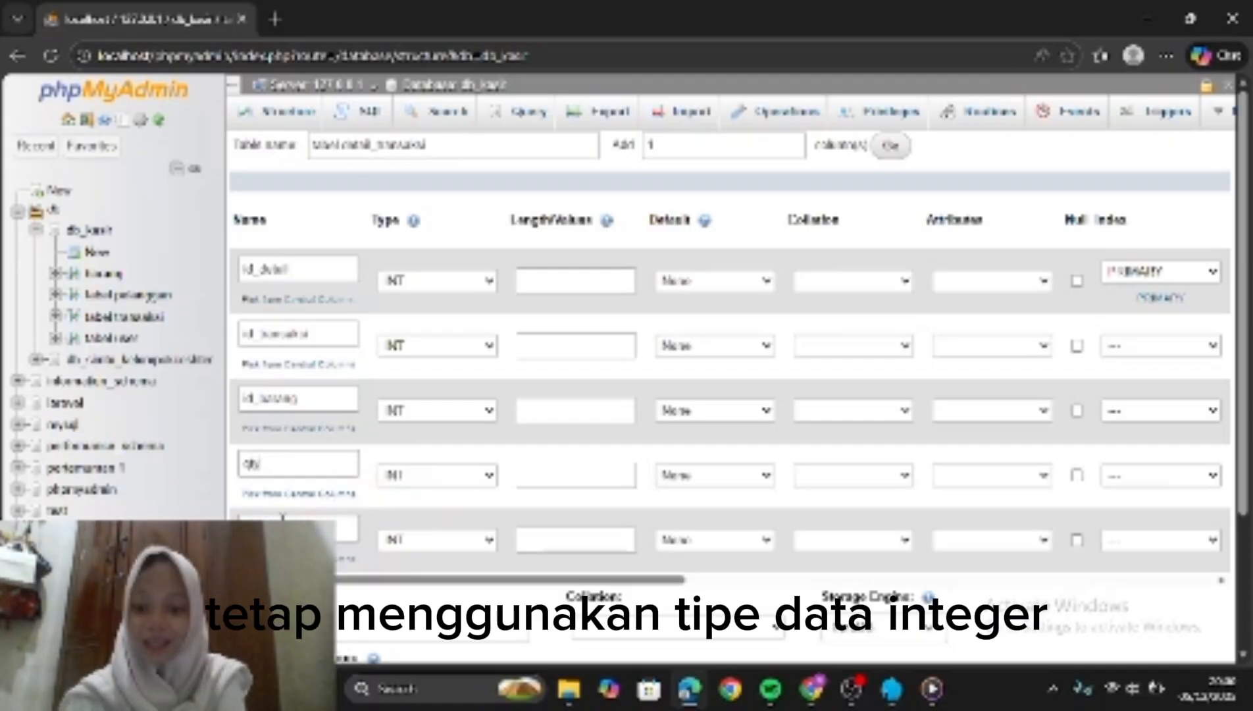
left_click(298, 529)
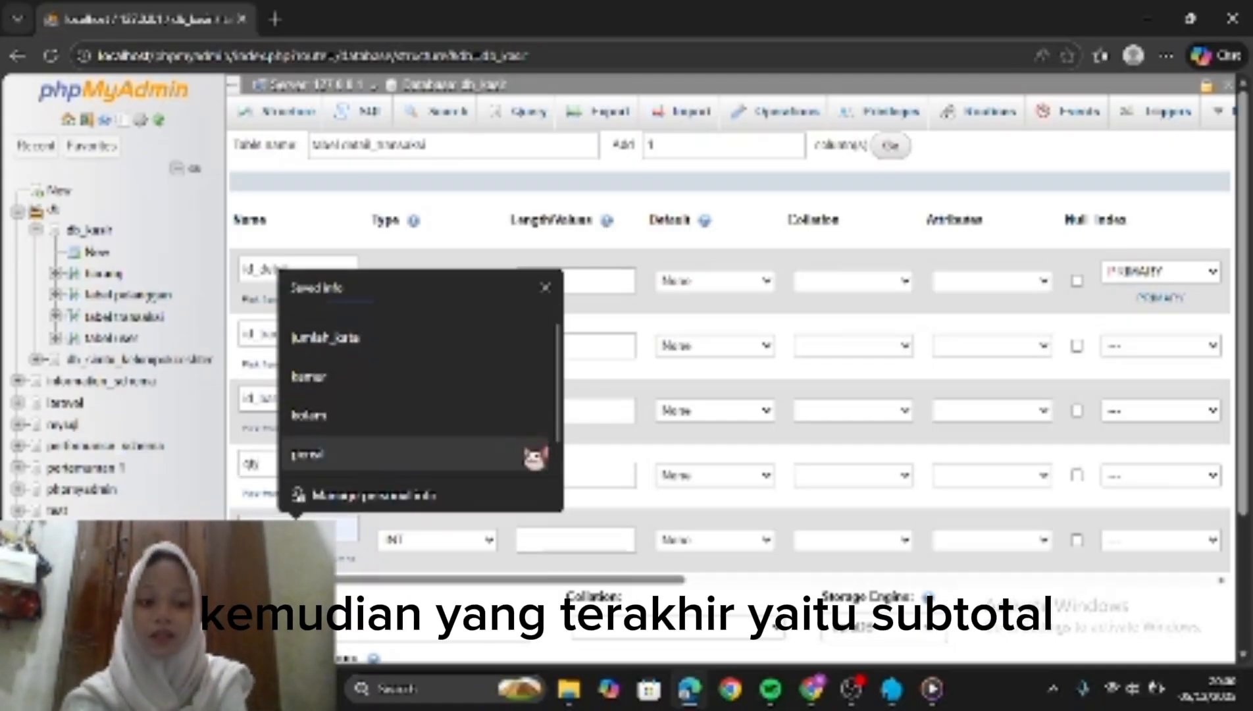
type("s")
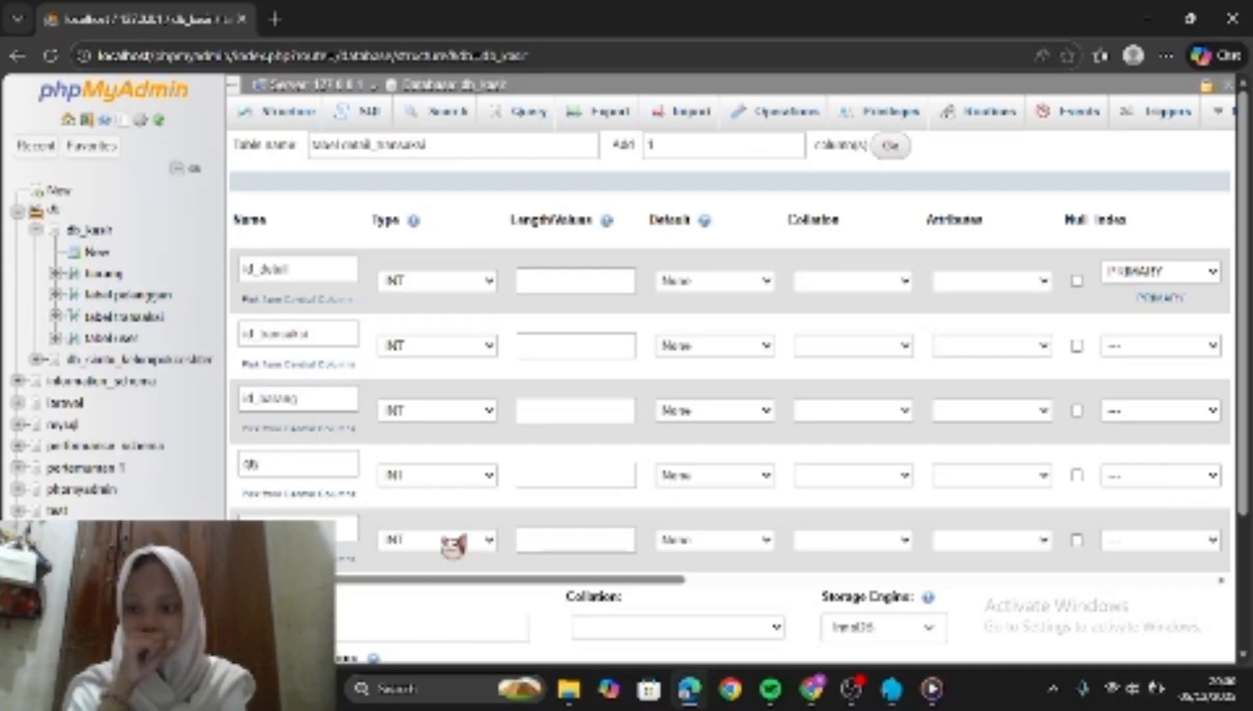
scroll(395, 566, "down", 3)
left_click(363, 595)
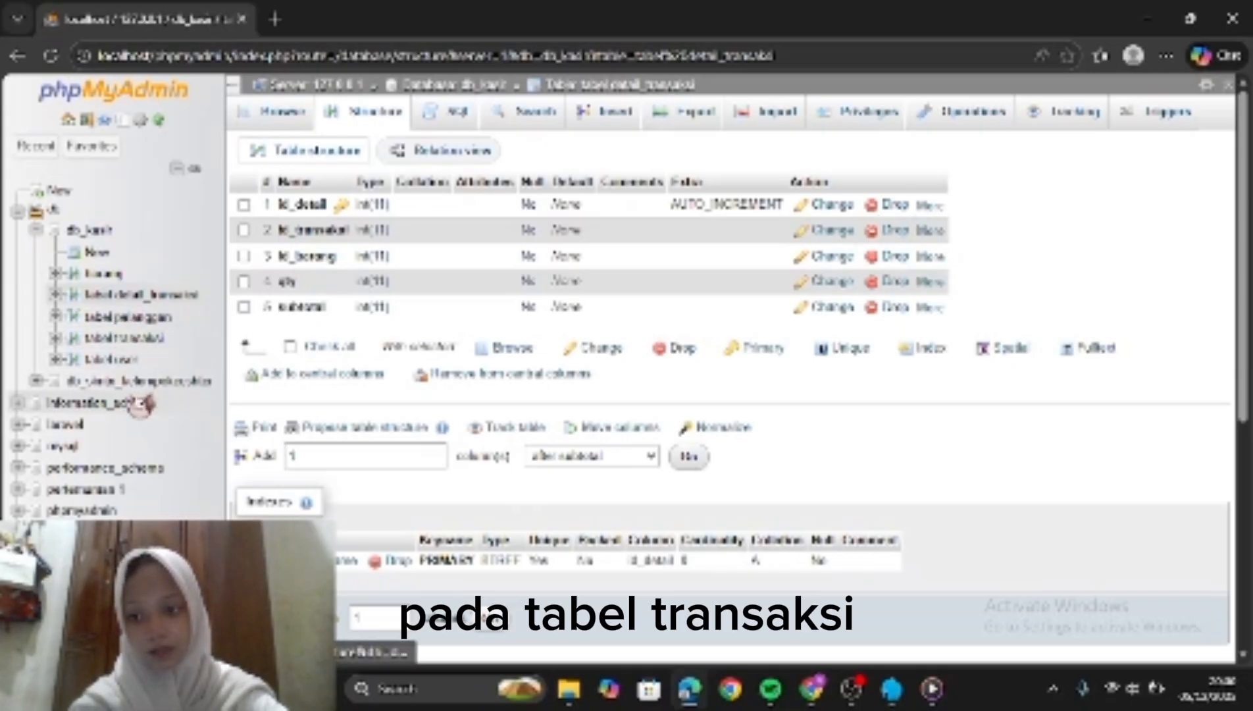
Open the relation view of tabel transaksi from its table structure.
left_click(98, 339)
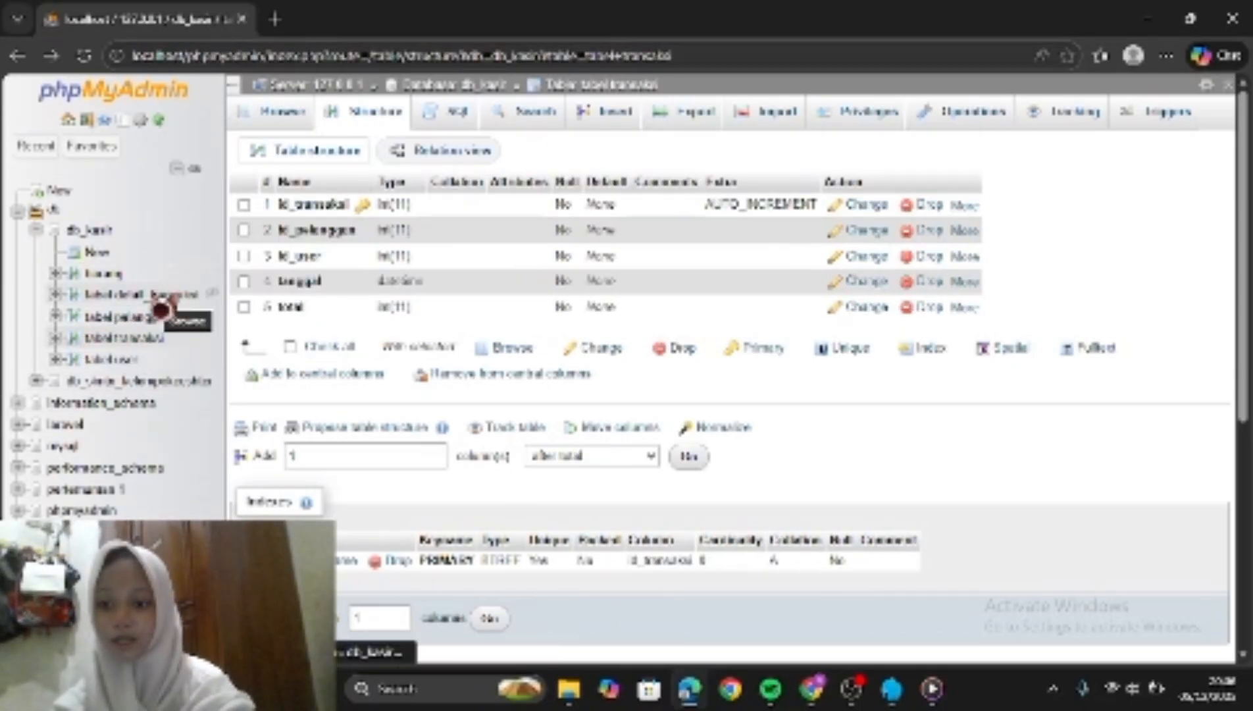
left_click(148, 352)
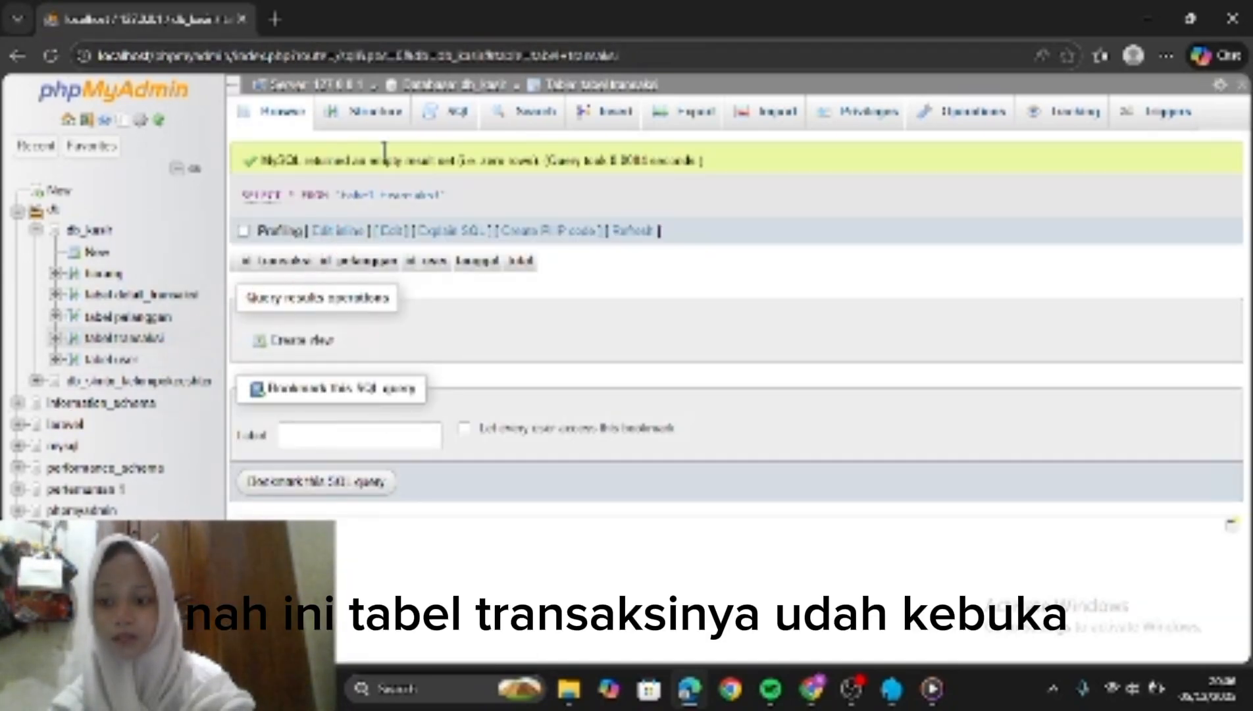
left_click(382, 115)
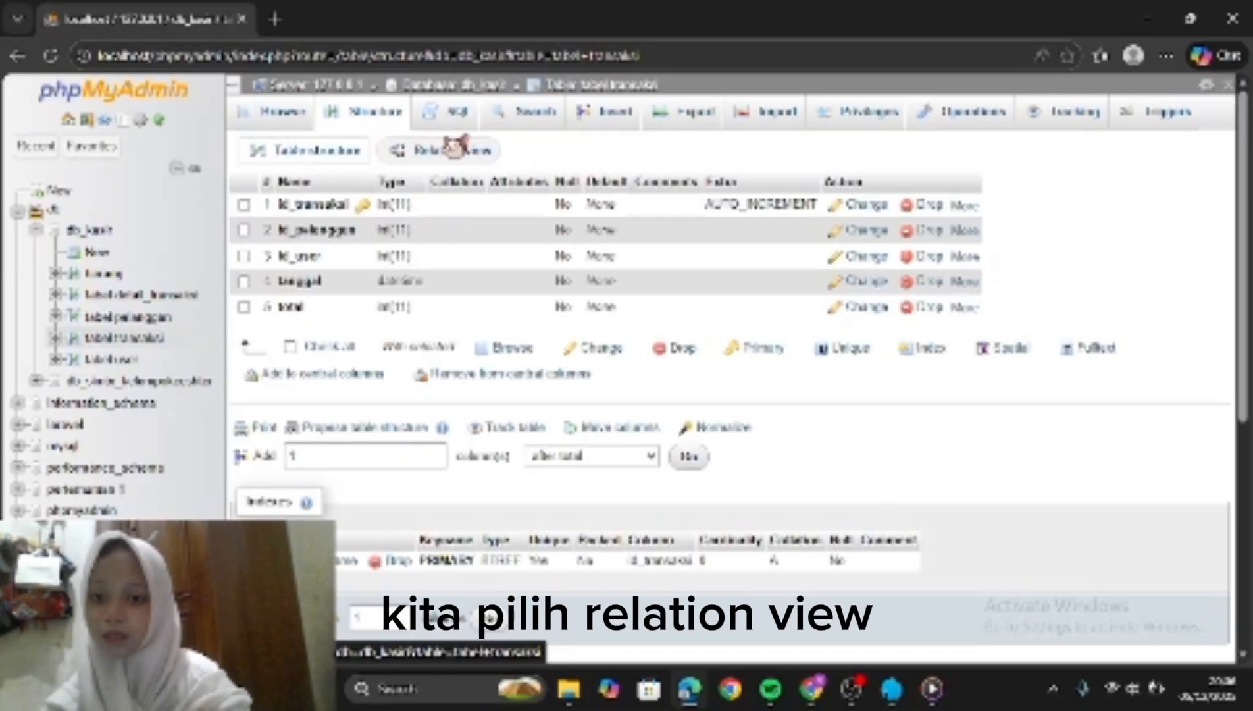
left_click(467, 158)
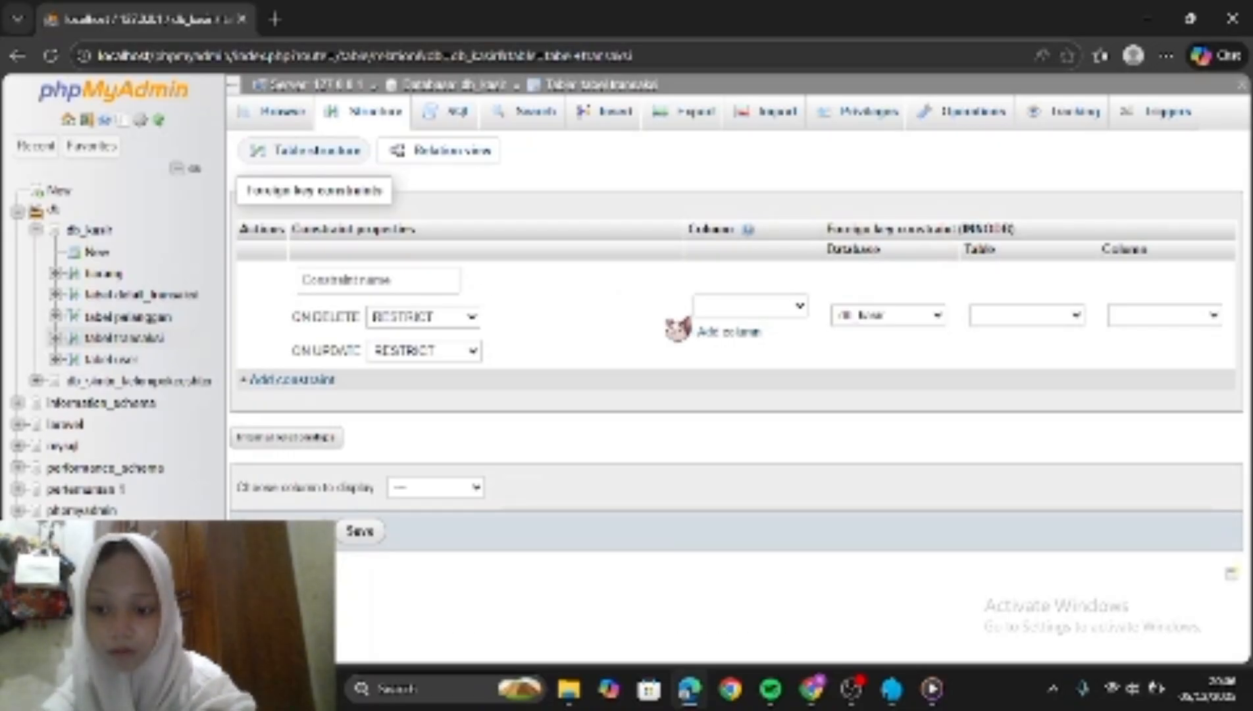
Add a foreign key from id_pelanggan of tabel transaksi to id_pelanggan in tabel pelanggan of db_kasir, and save it.
left_click(799, 306)
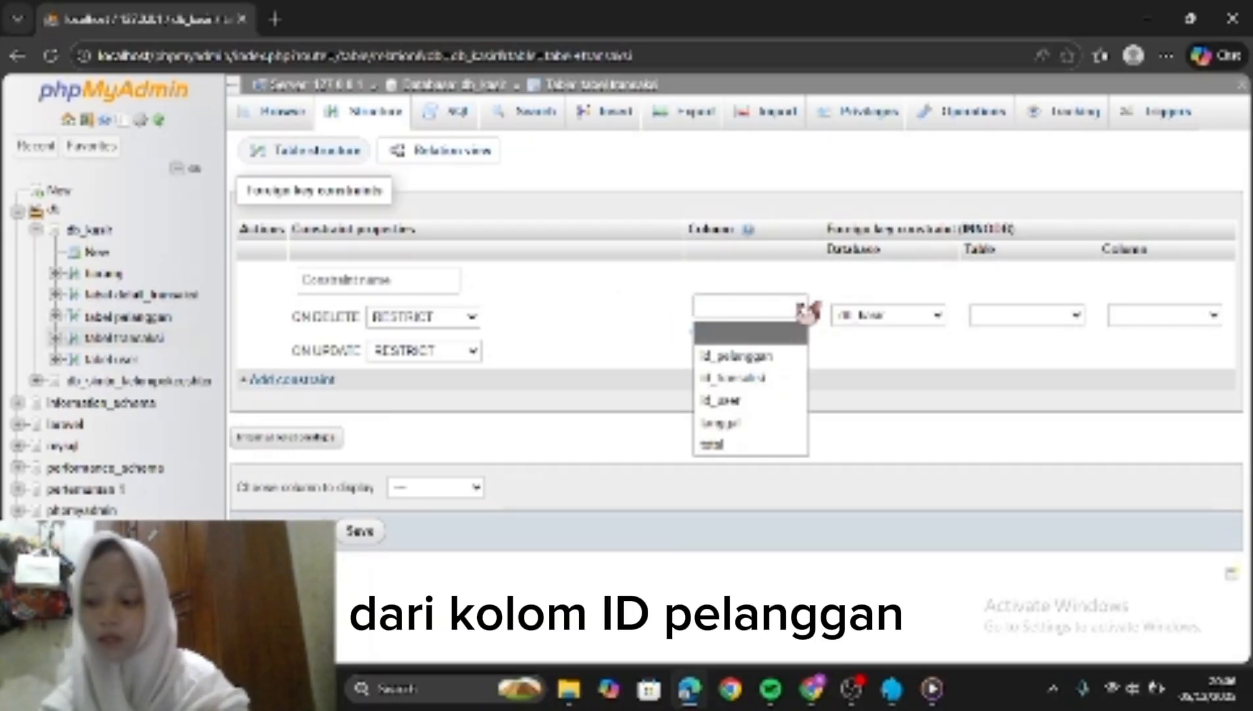
left_click(724, 357)
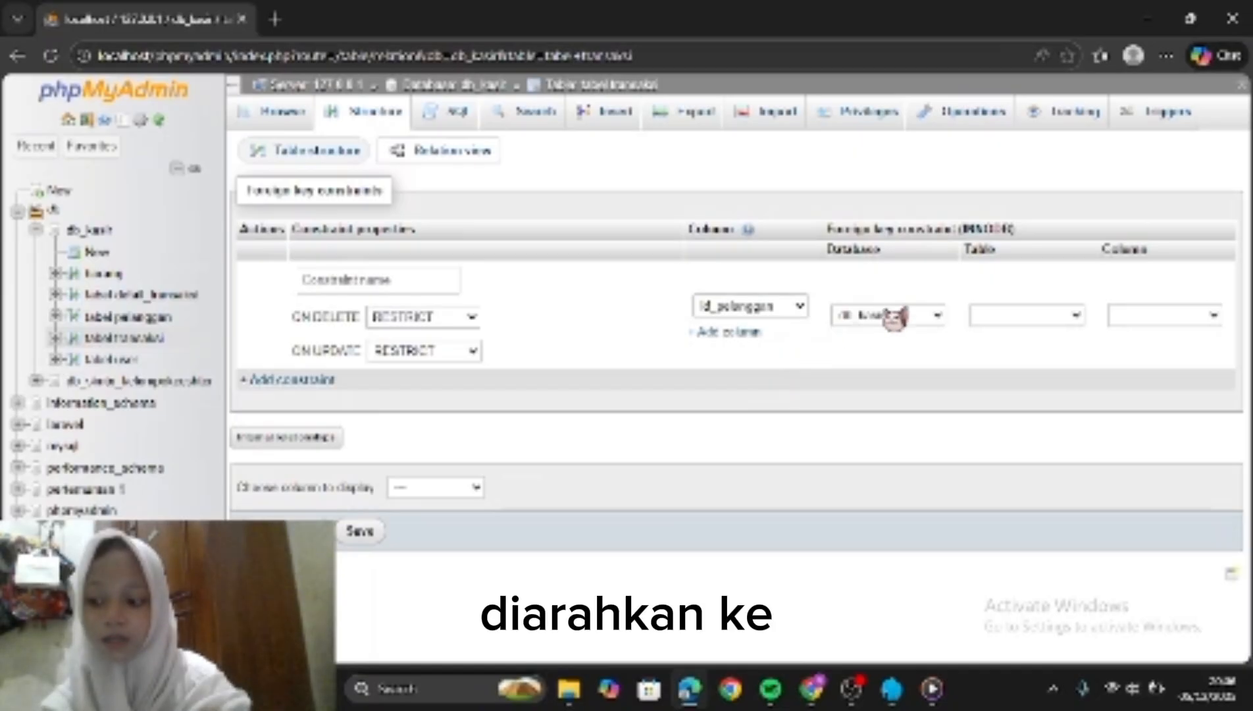
left_click(1067, 319)
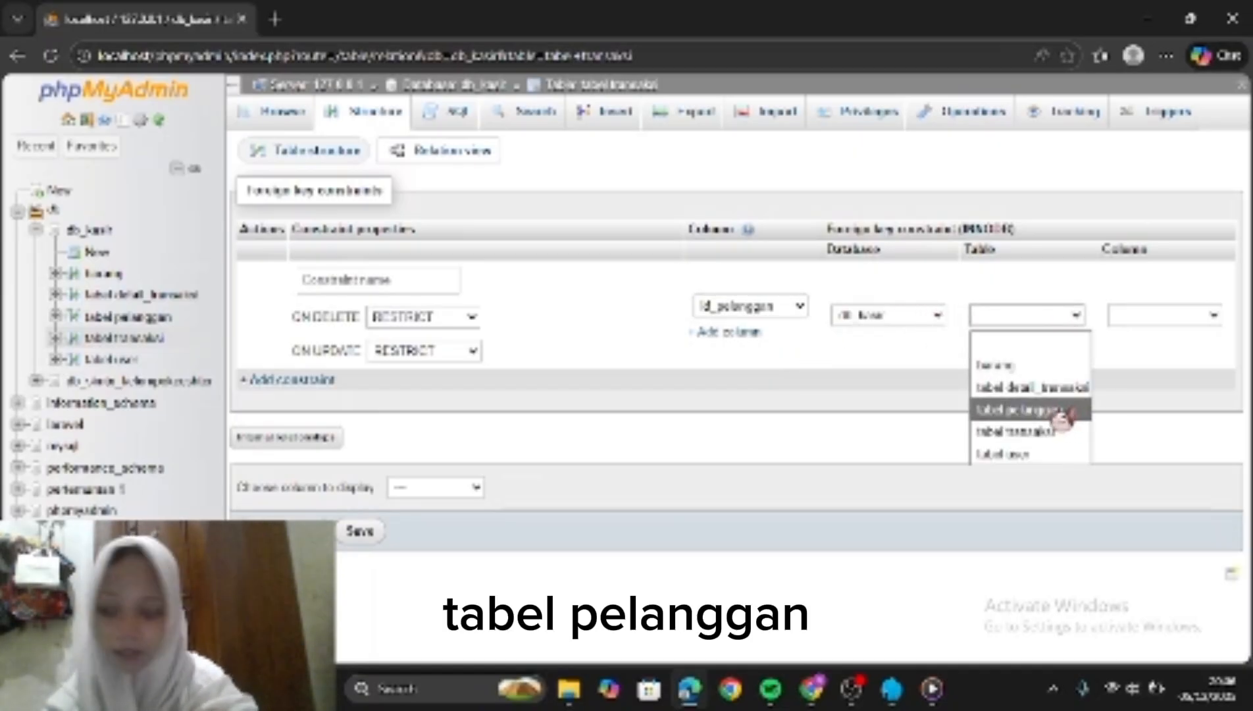
left_click(1060, 412)
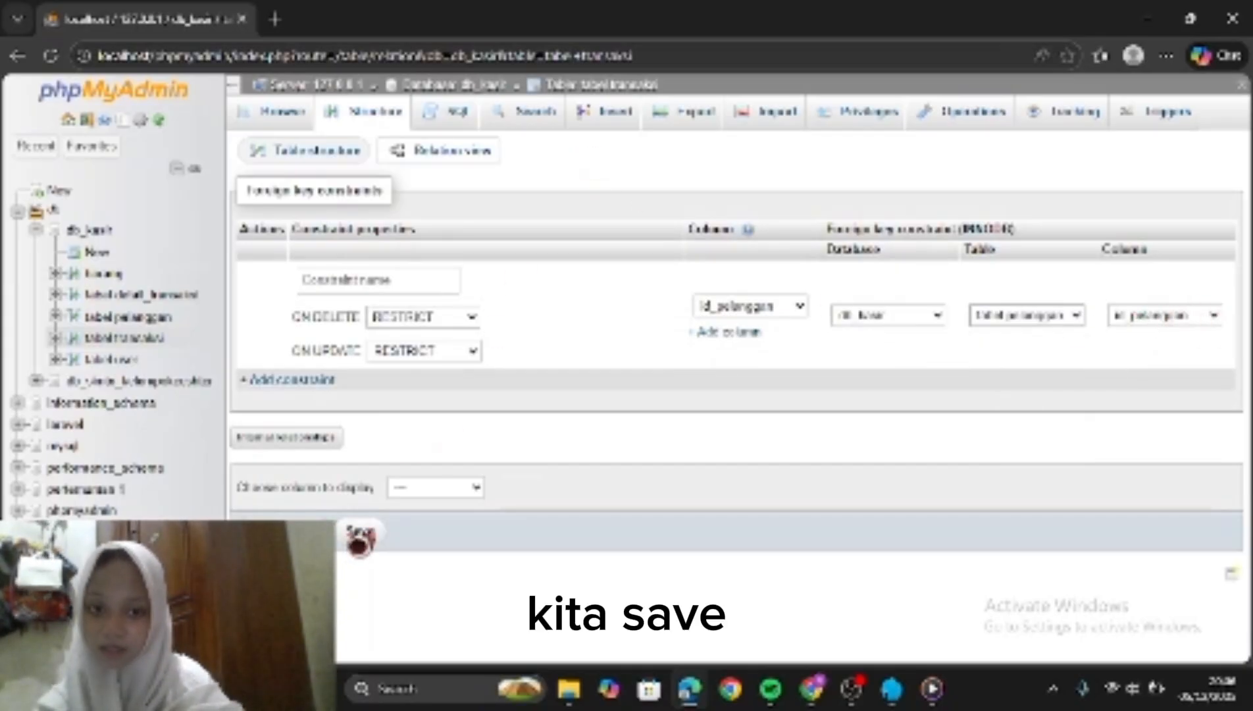
left_click(358, 534)
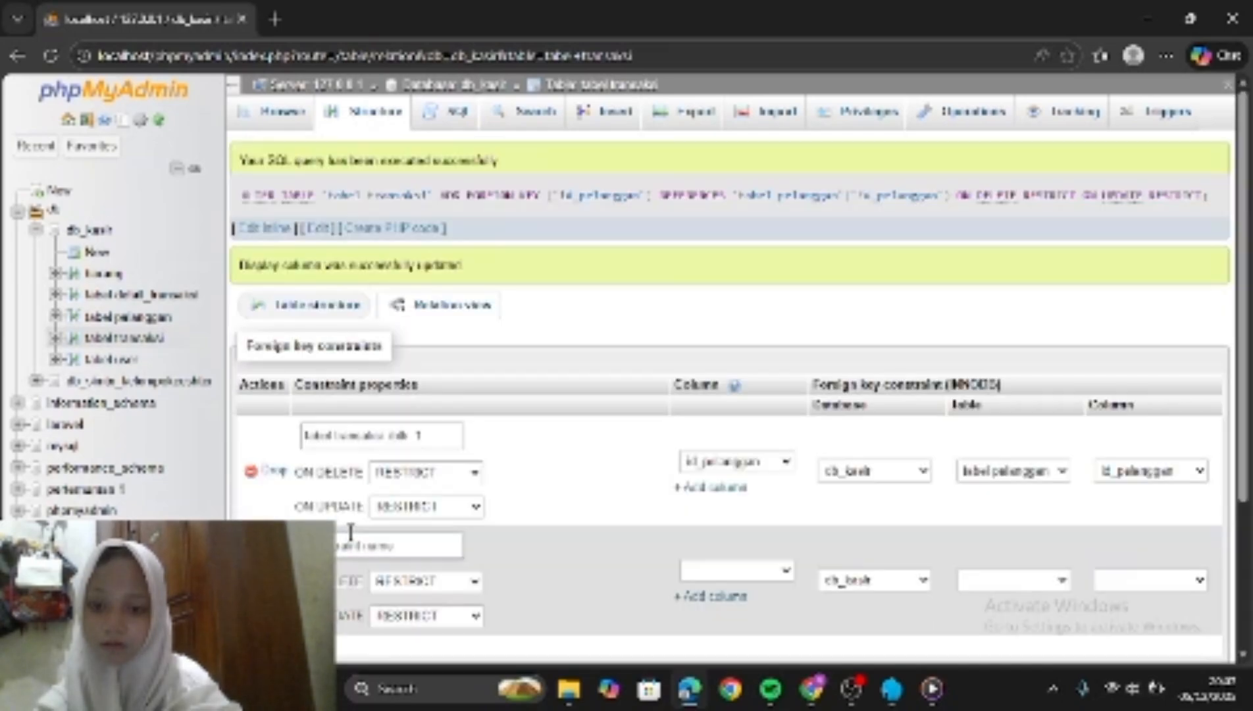
scroll(433, 449, "down", 3)
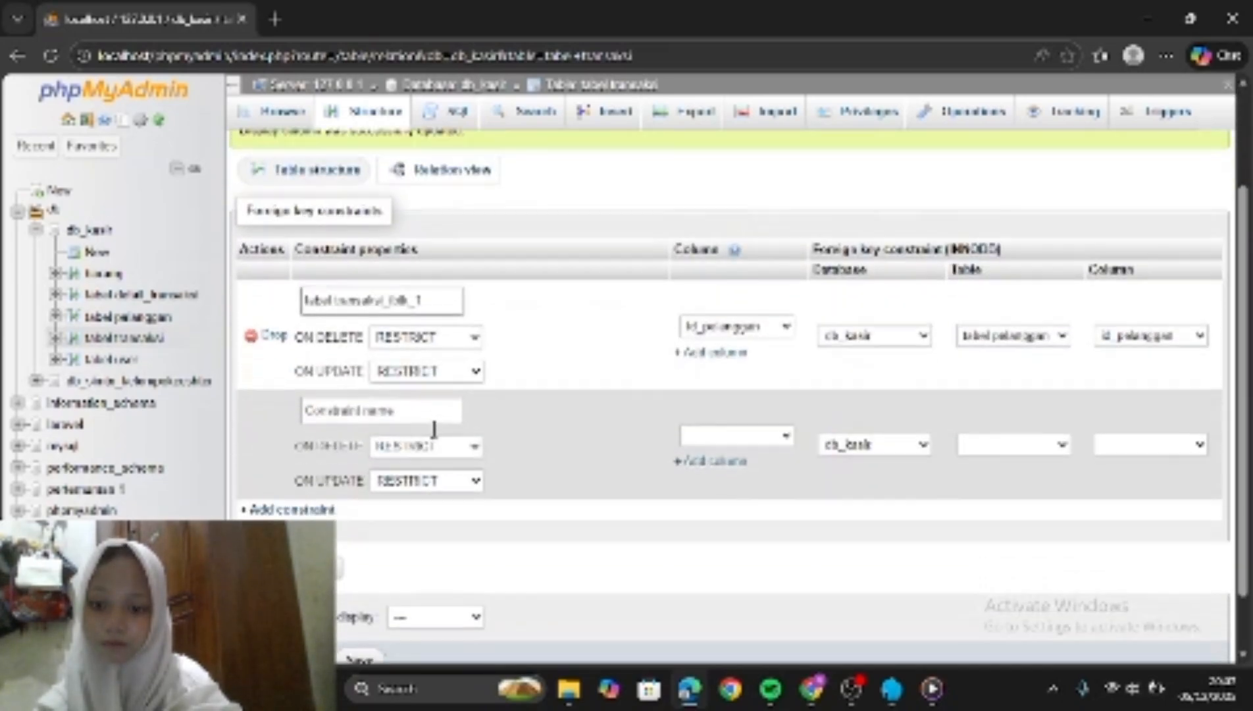
scroll(442, 434, "up", 2)
scroll(443, 440, "up", 1)
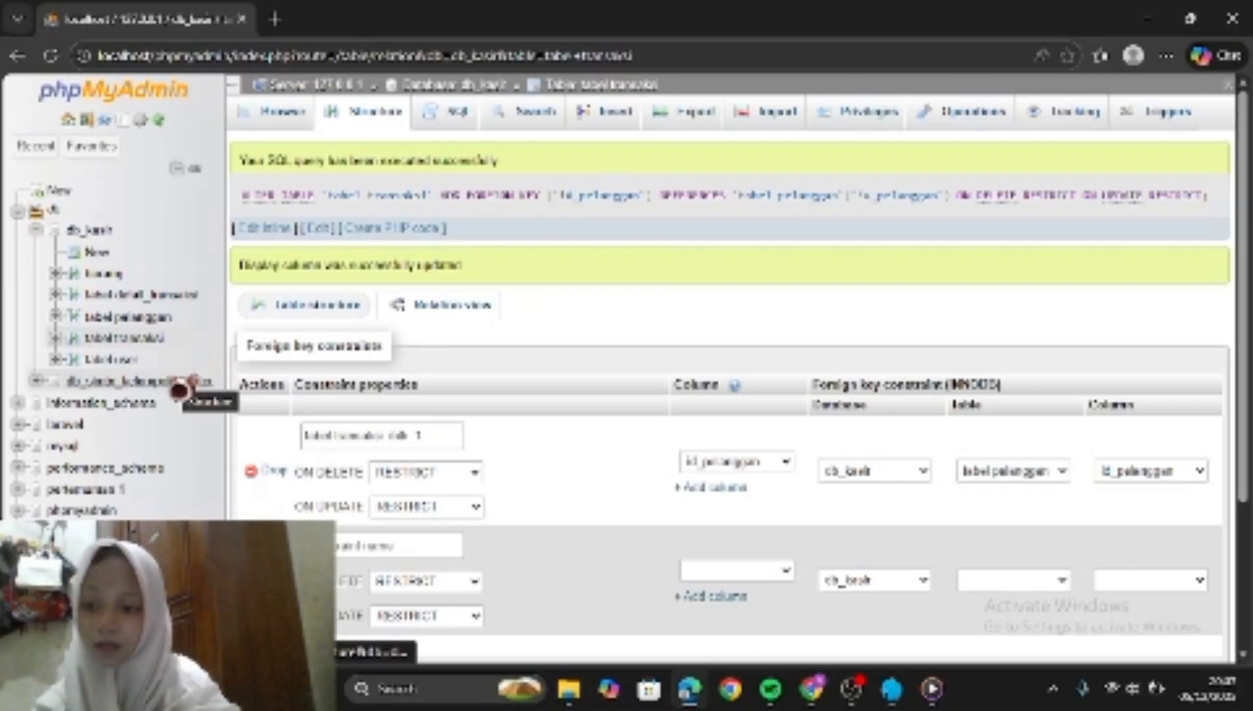
In the relation view of tabel detail_transaksi, add a foreign key from id_transaksi to id_transaksi in tabel transaksi and save it.
left_click(162, 294)
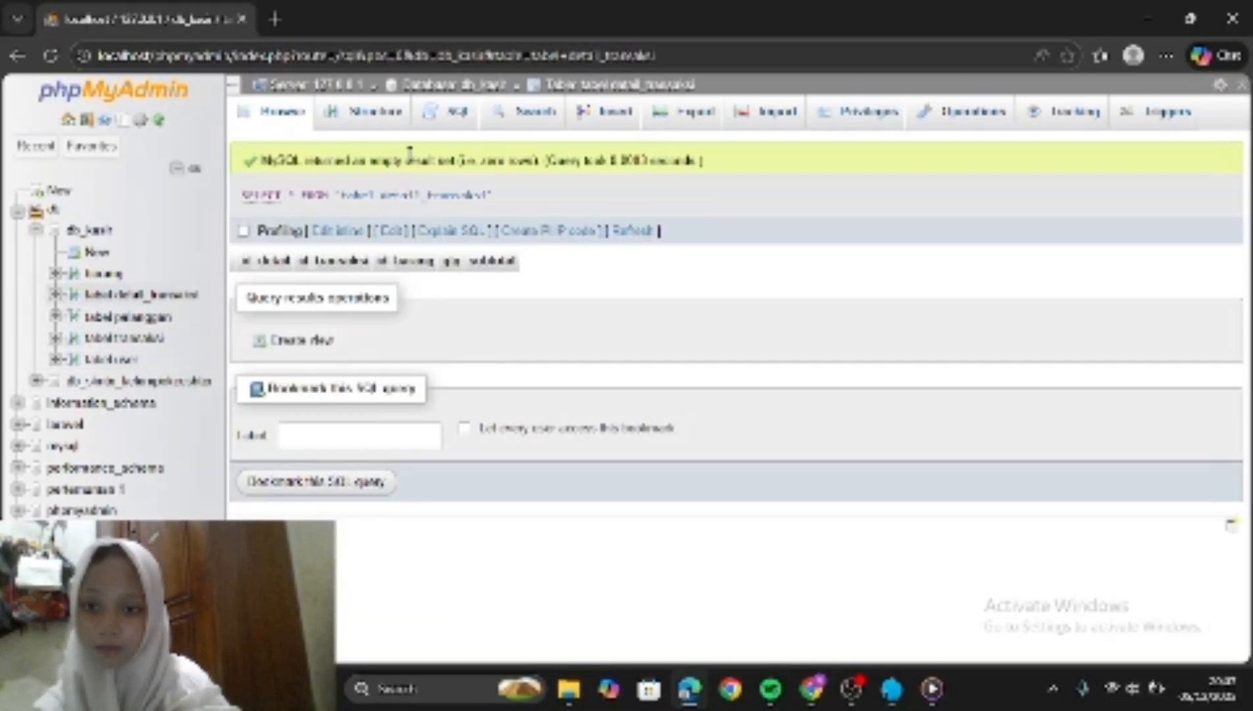
left_click(384, 113)
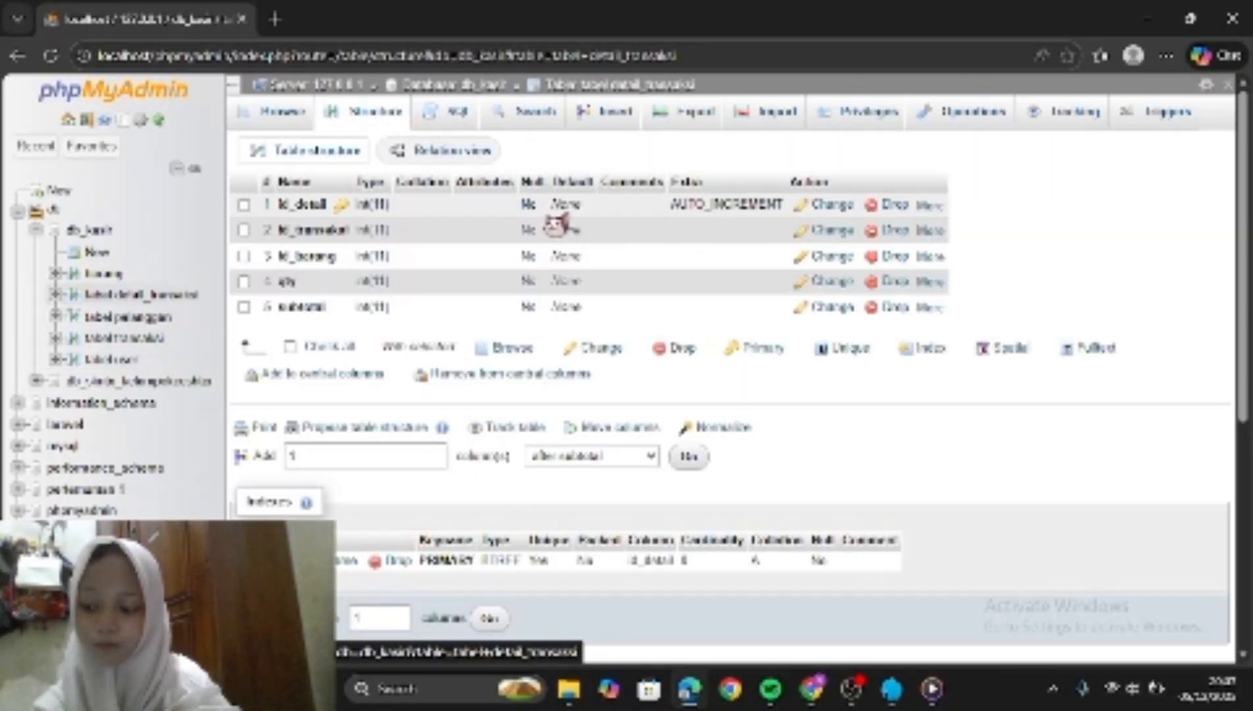
left_click(432, 155)
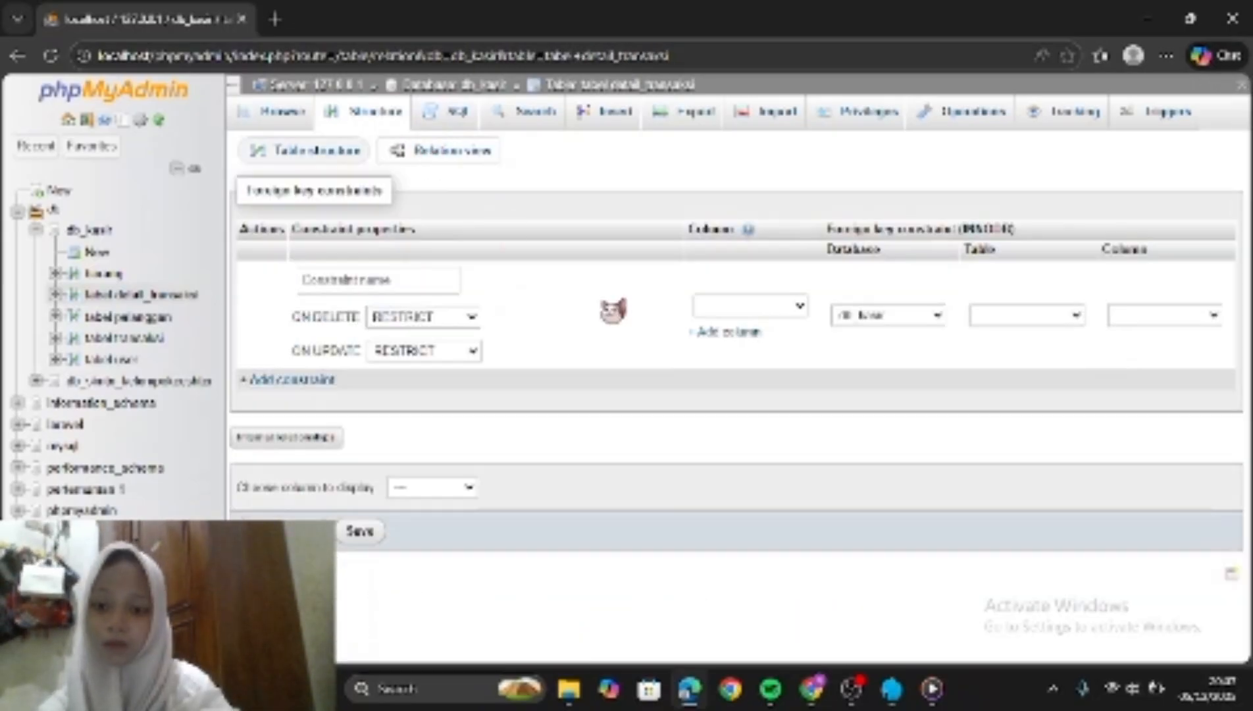
left_click(775, 315)
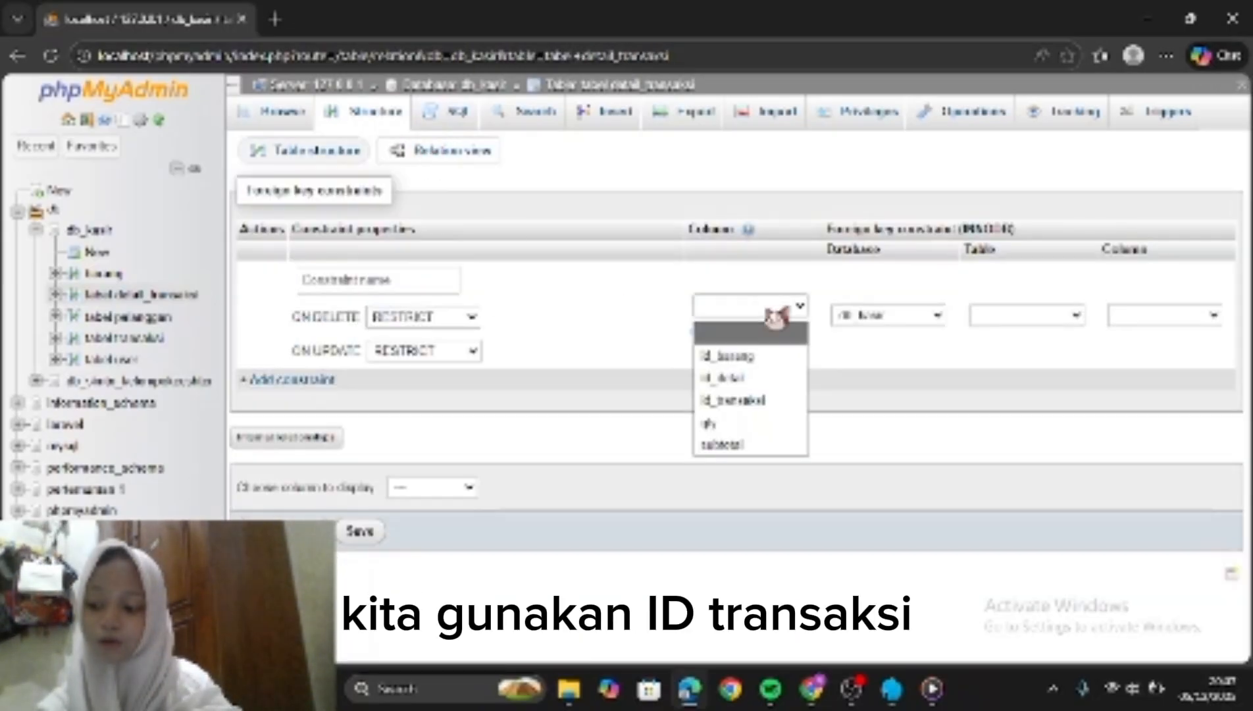
key("Down")
left_click(750, 400)
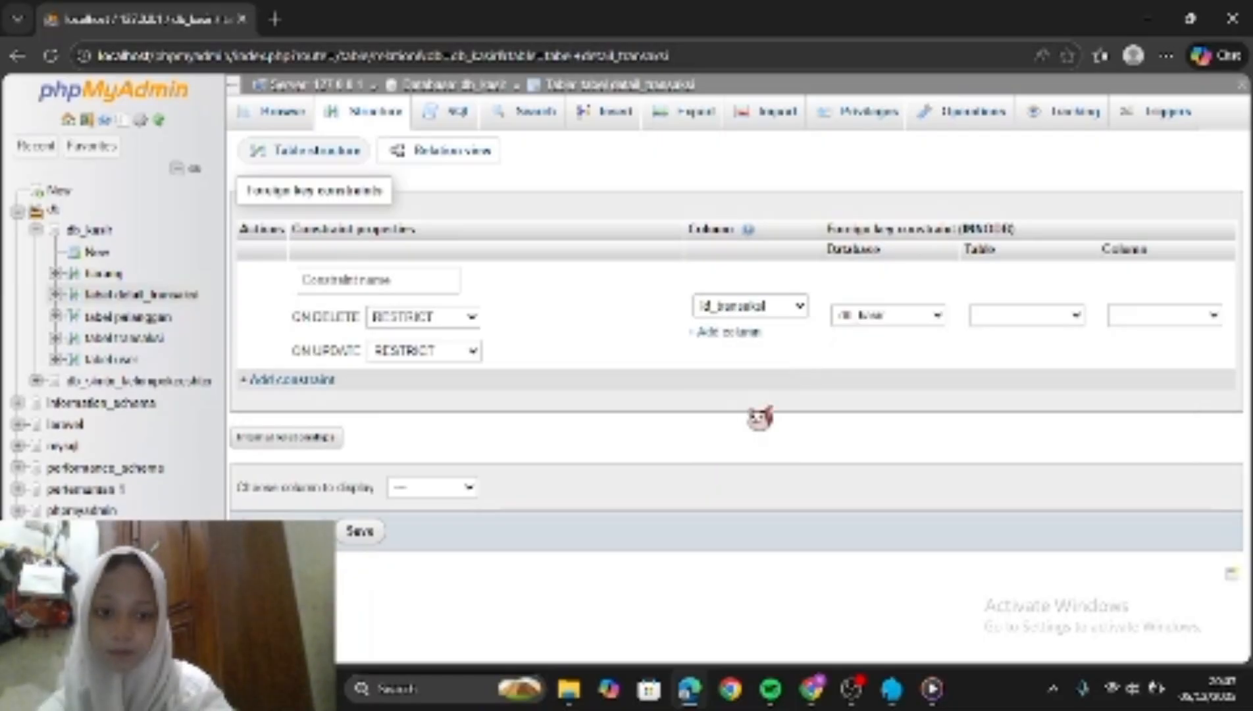
left_click(1066, 314)
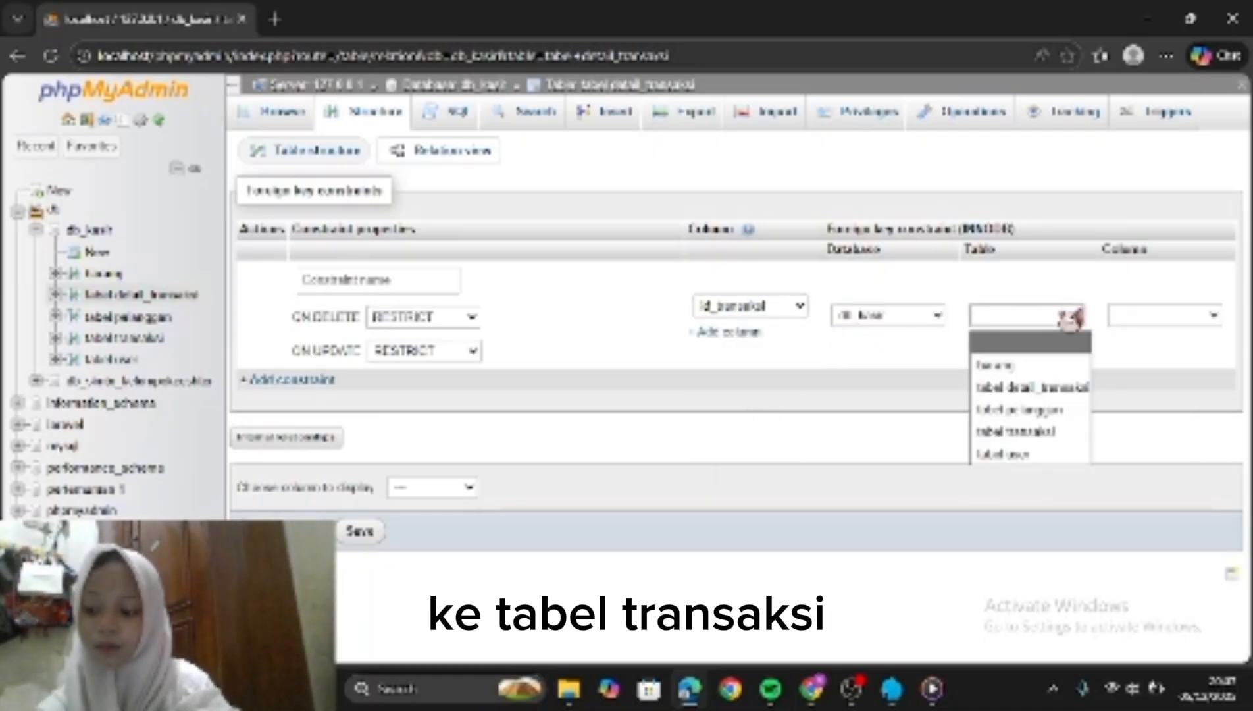
left_click(1026, 431)
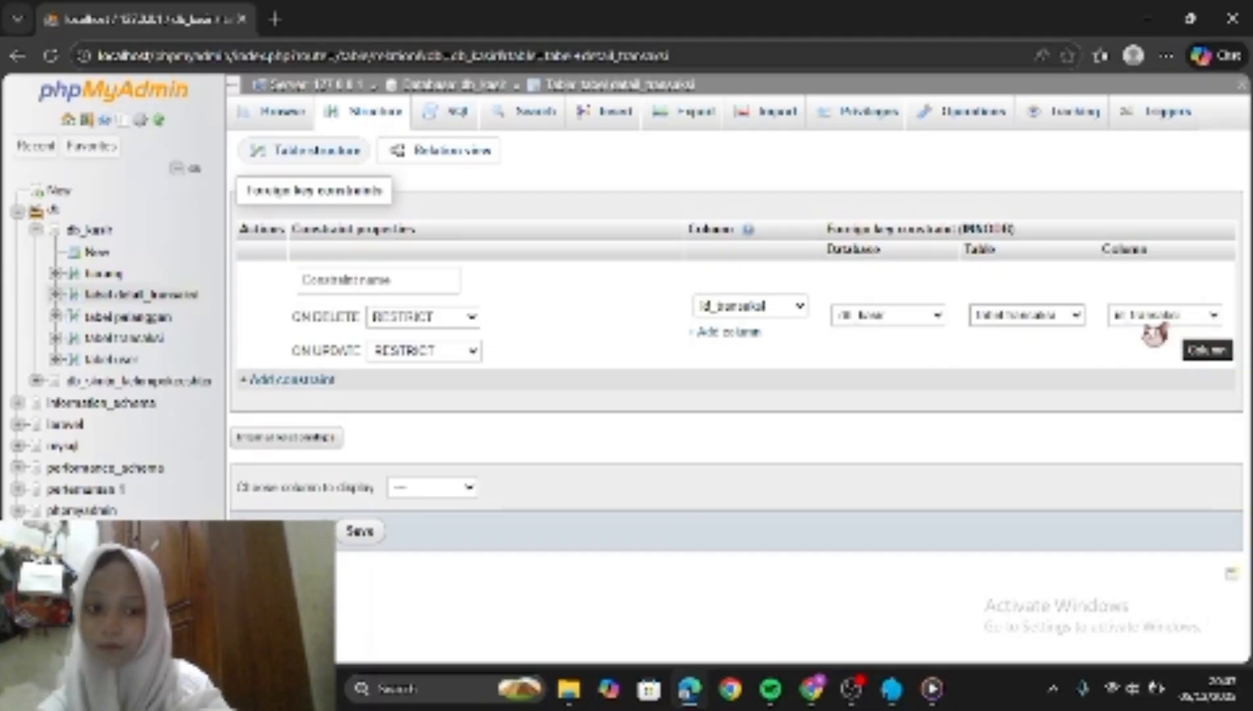
left_click(723, 333)
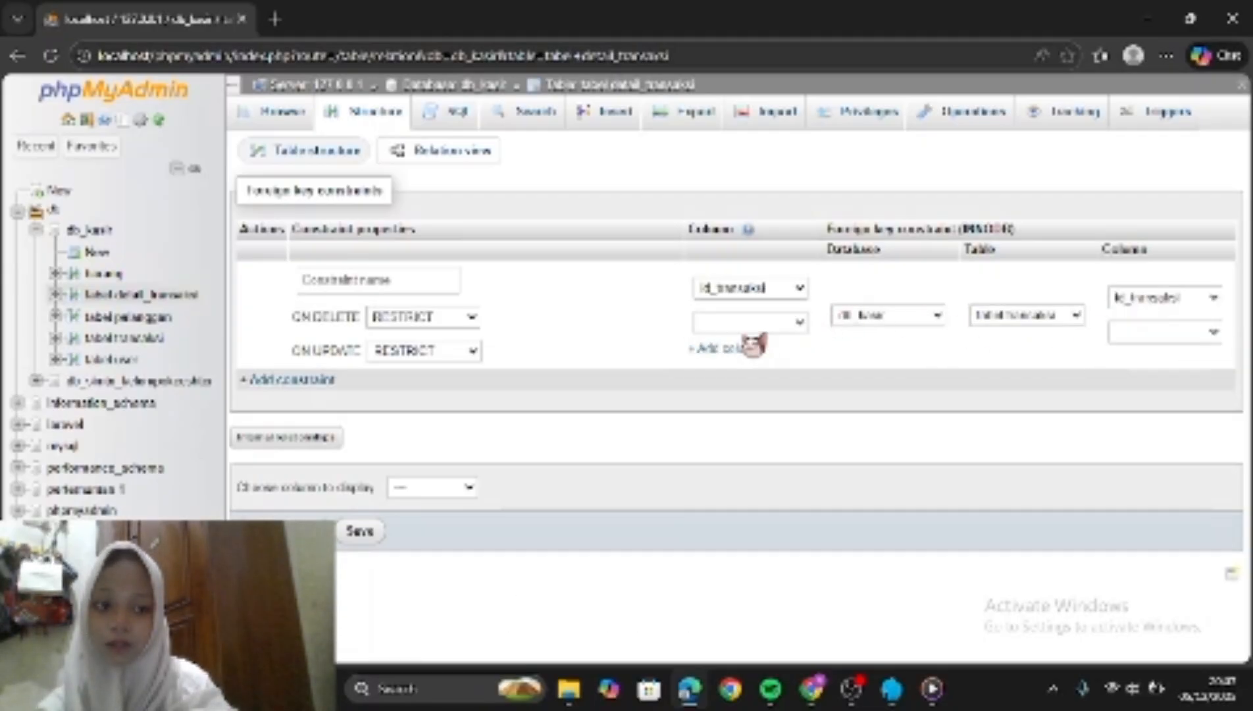
left_click(363, 534)
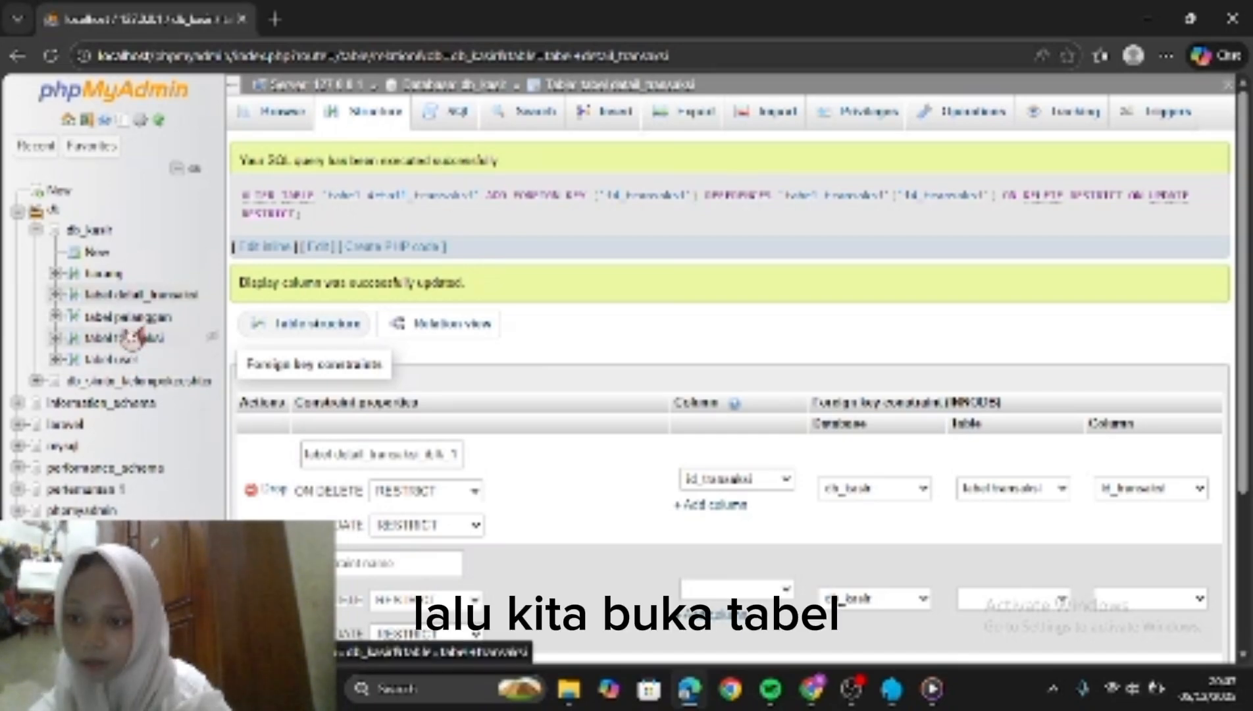
In tabel detail_transaksi's relation view, set a second foreign key from id_barang to table barang, and go back to tabel transaksi's structure.
left_click(130, 298)
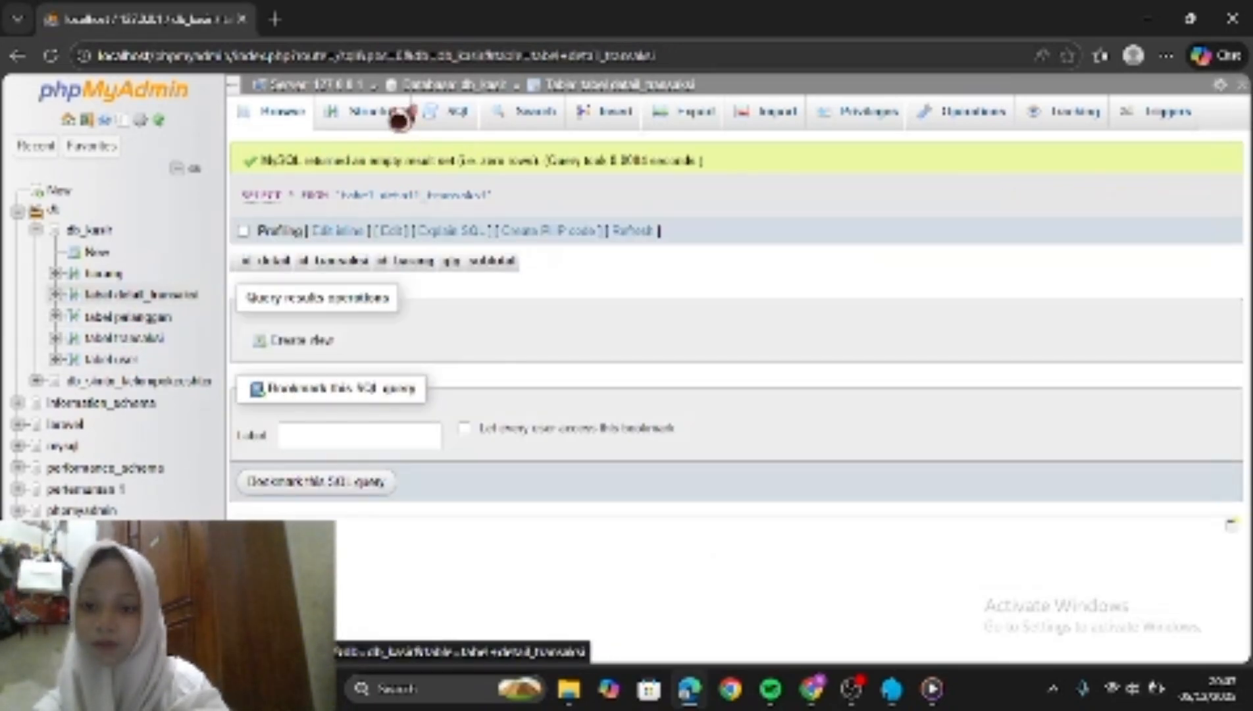
left_click(399, 118)
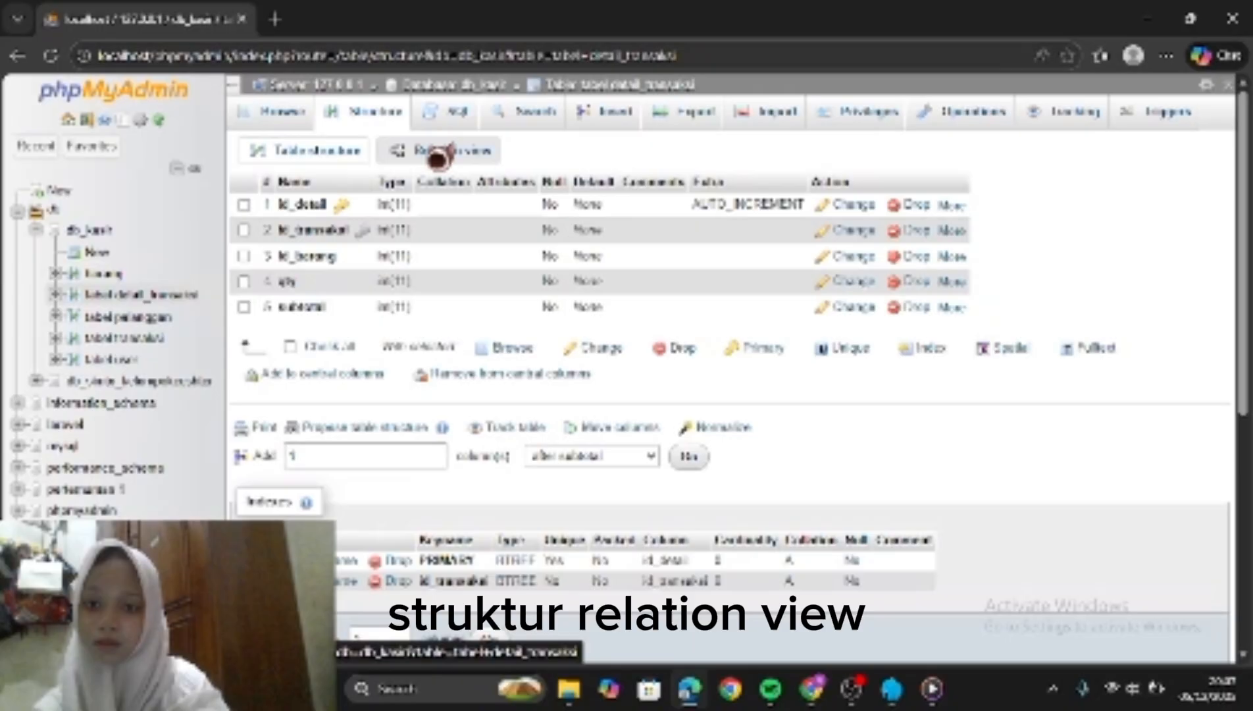
left_click(435, 151)
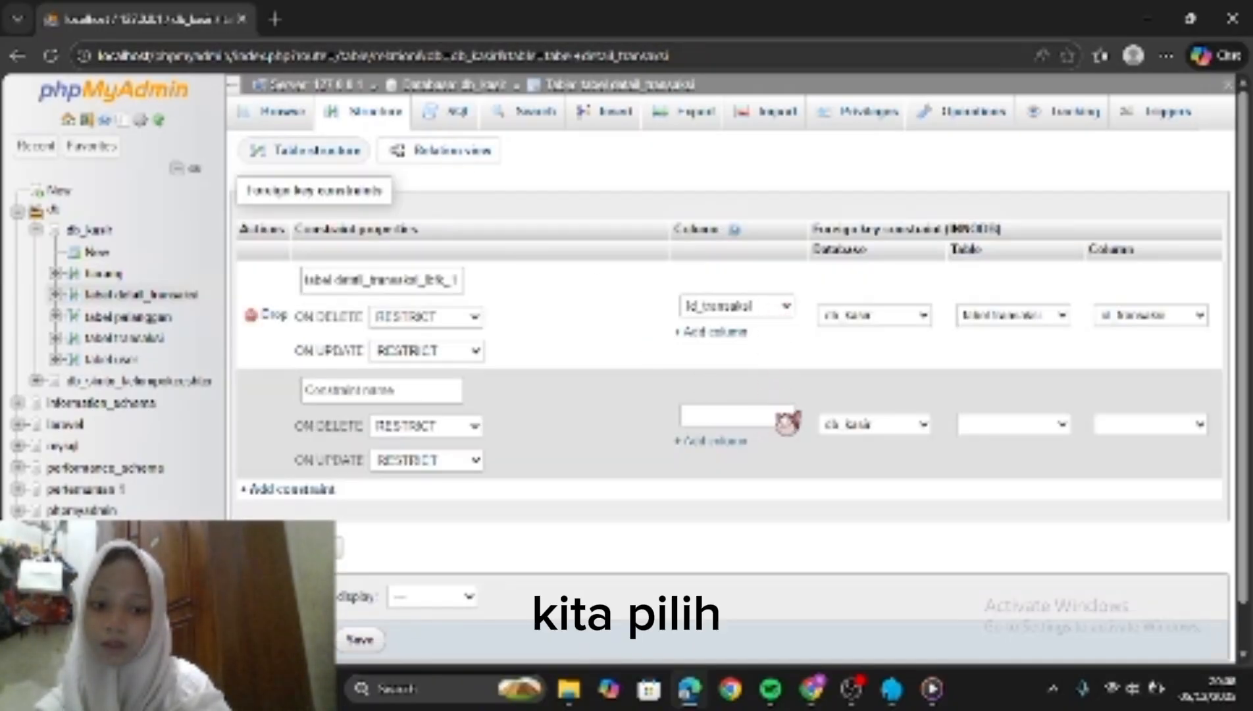
left_click(787, 421)
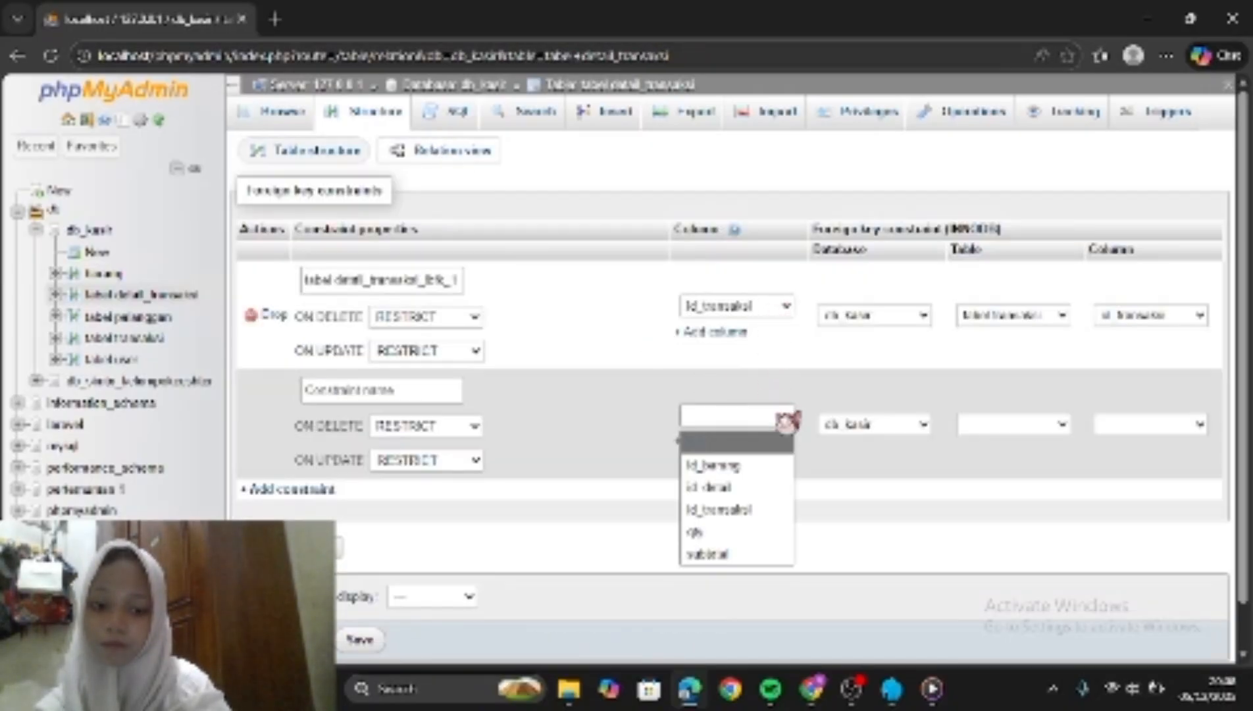
left_click(756, 465)
left_click(1023, 424)
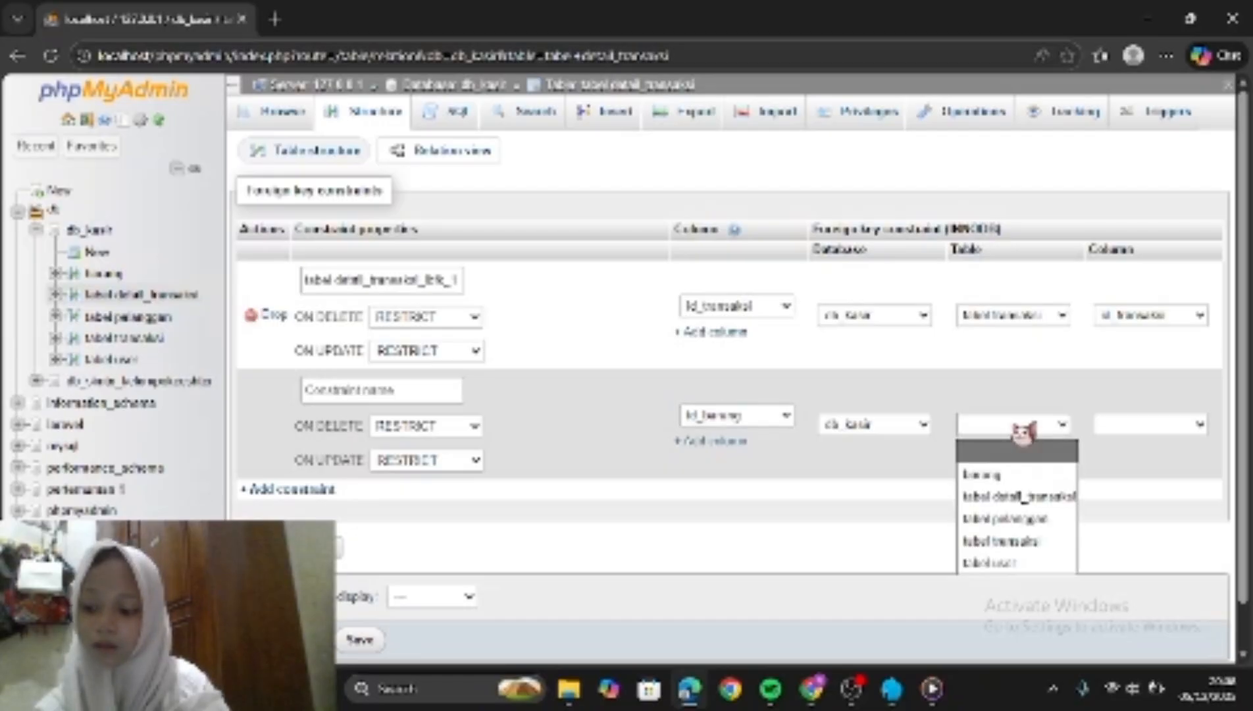
left_click(1023, 474)
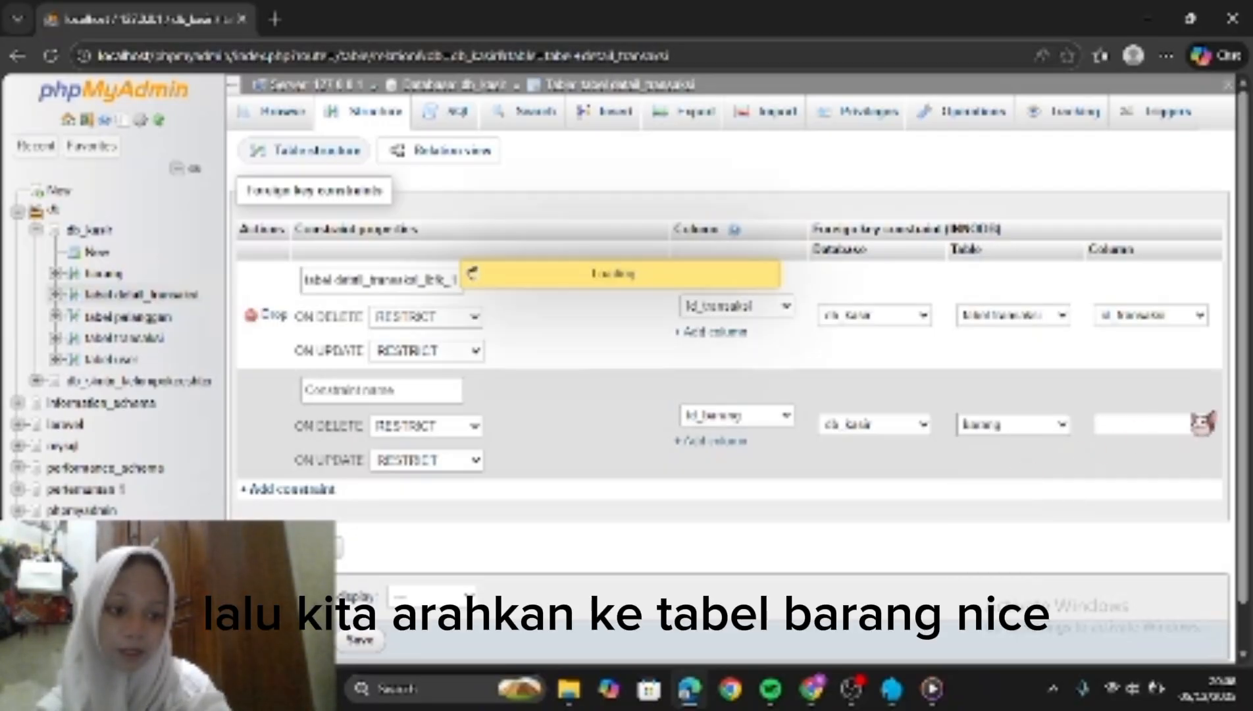
left_click(17, 55)
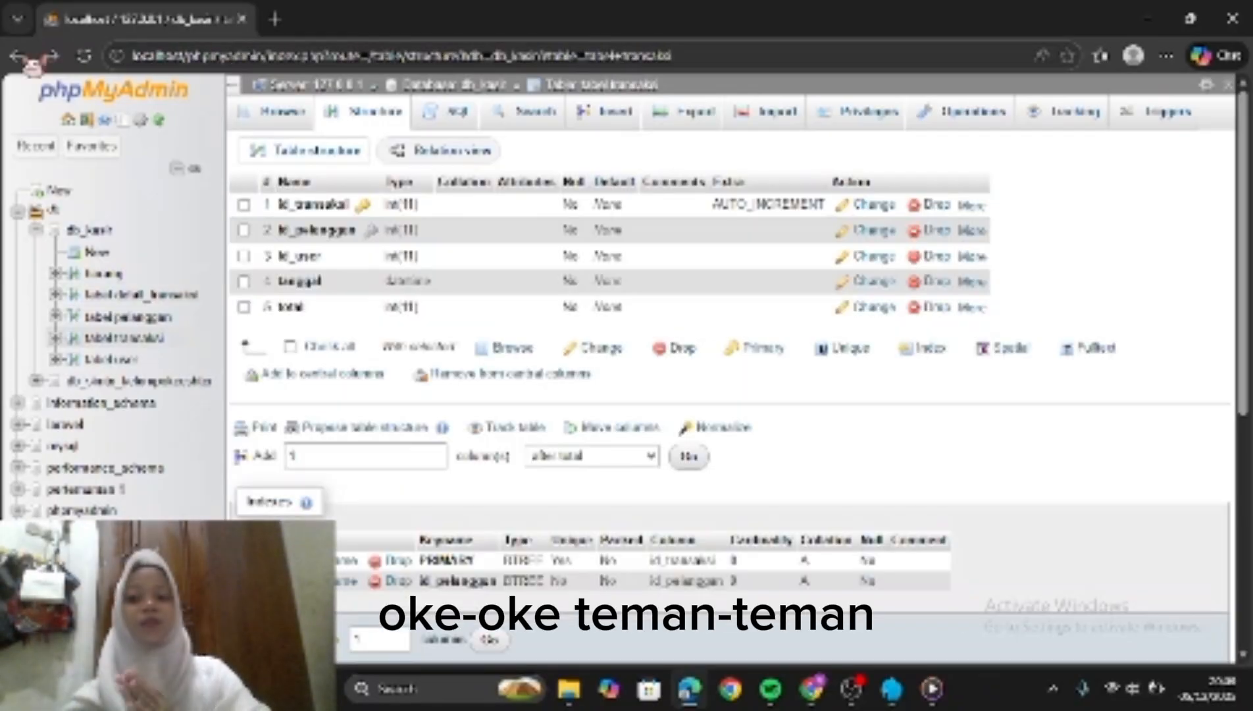